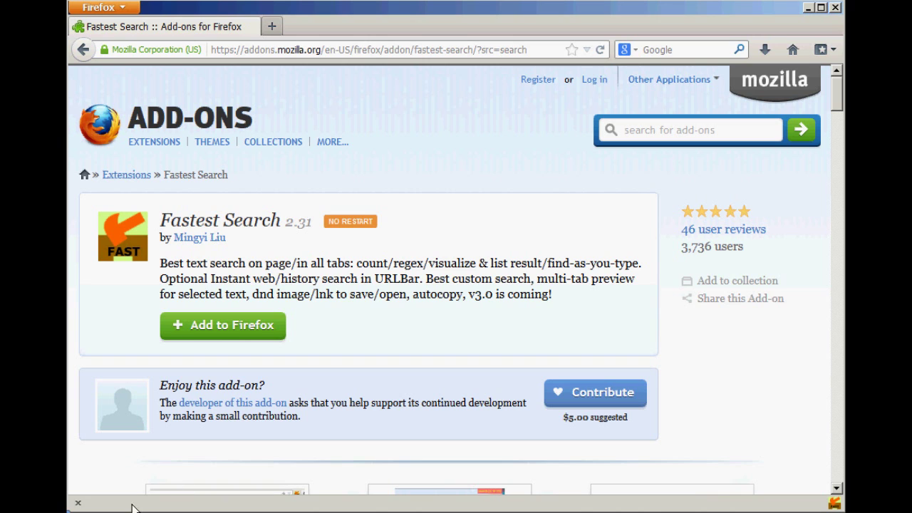
Step: Hide the add-on bar, then show it again from the toolbar list
click(78, 503)
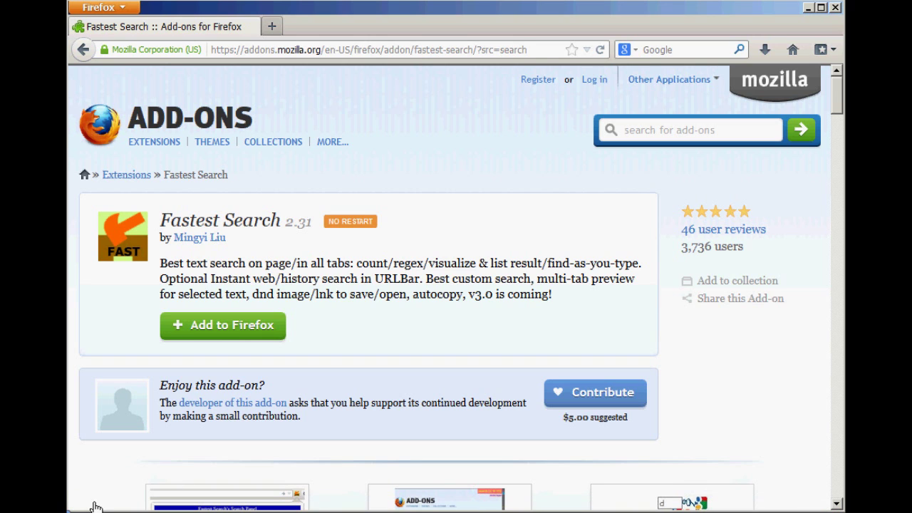
right_click(405, 36)
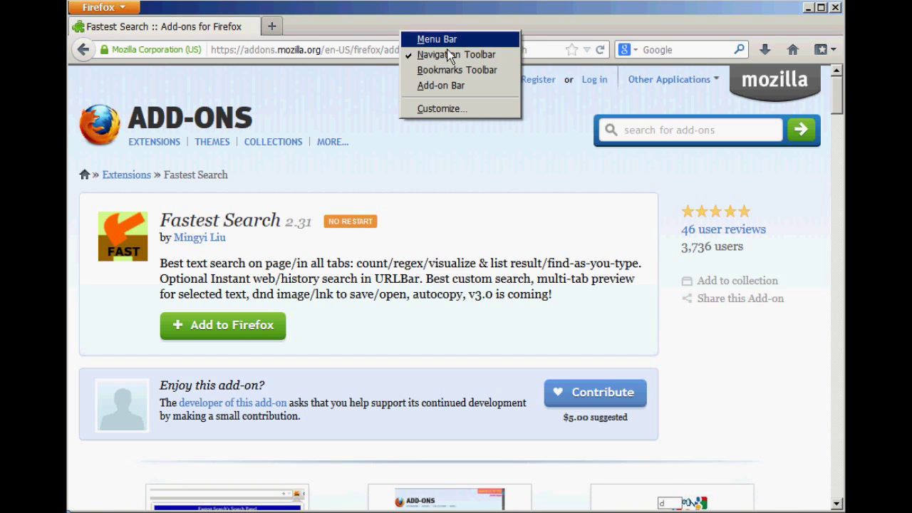
click(445, 94)
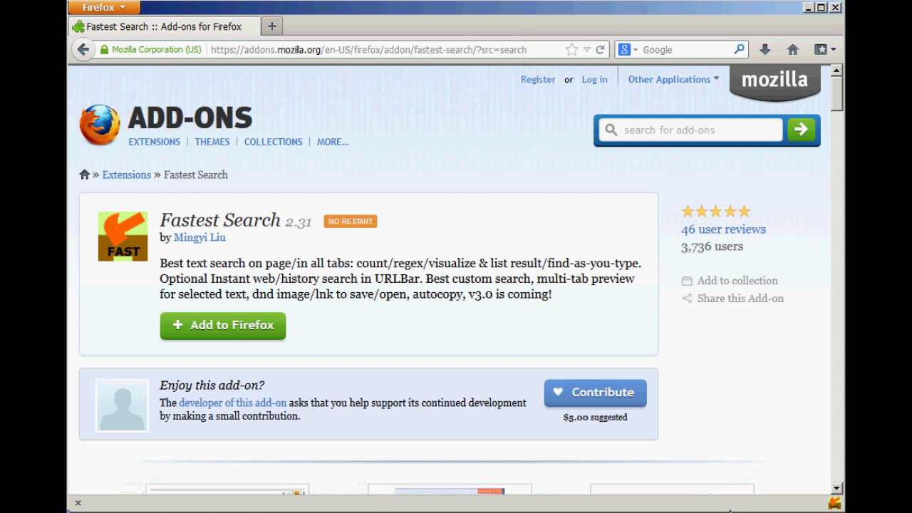
Step: Move the Fastest Search icon from the add-on bar onto the navigation toolbar before Downloads
right_click(611, 510)
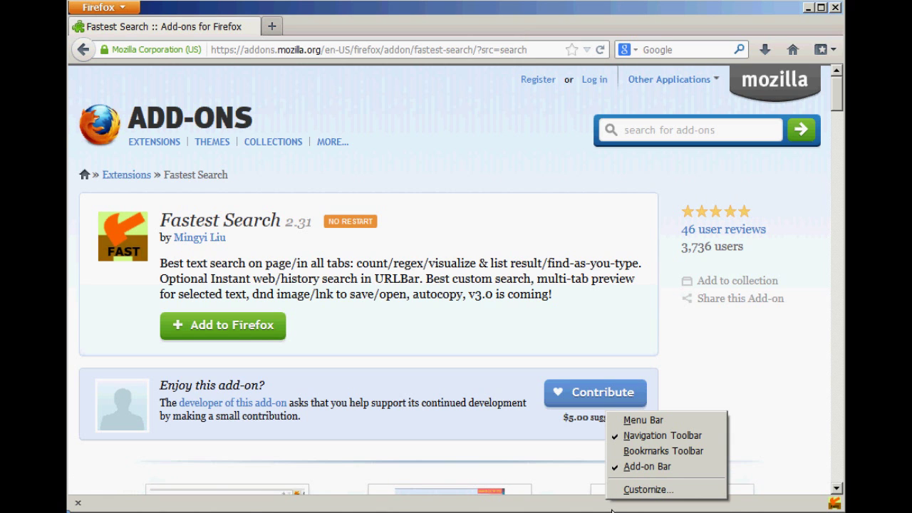
click(627, 488)
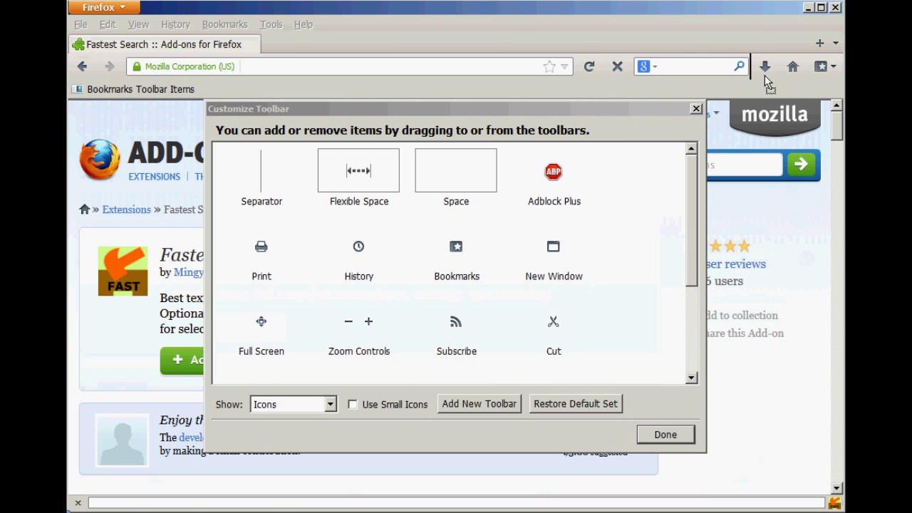
drag(755, 70, 755, 70)
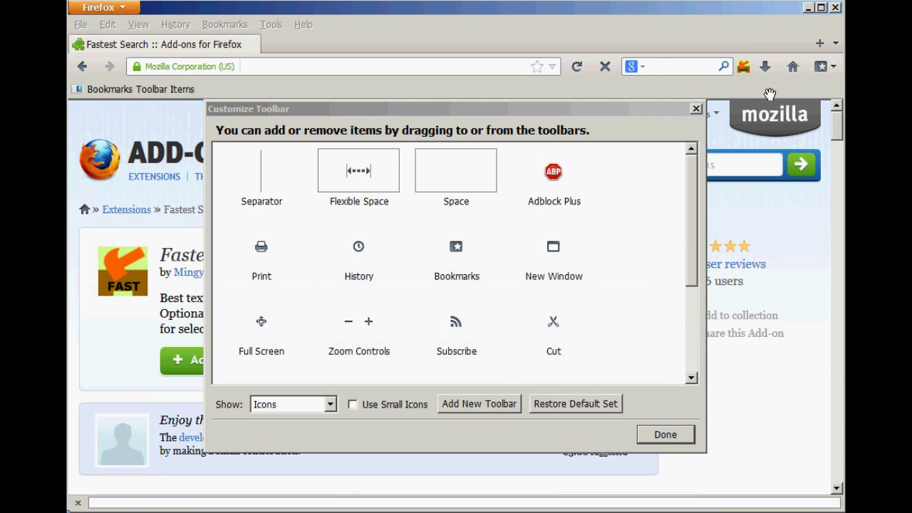
click(678, 443)
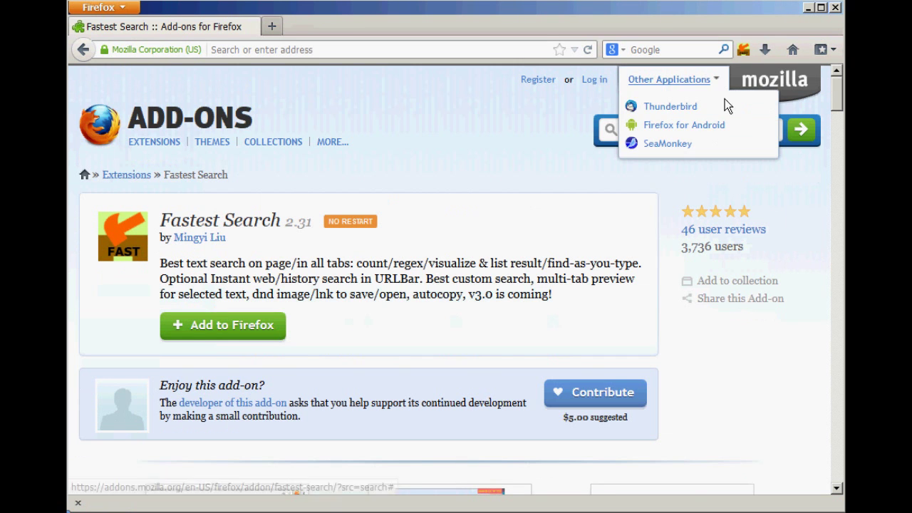
Step: Open the Fastest Search options from its navigation toolbar icon
click(752, 58)
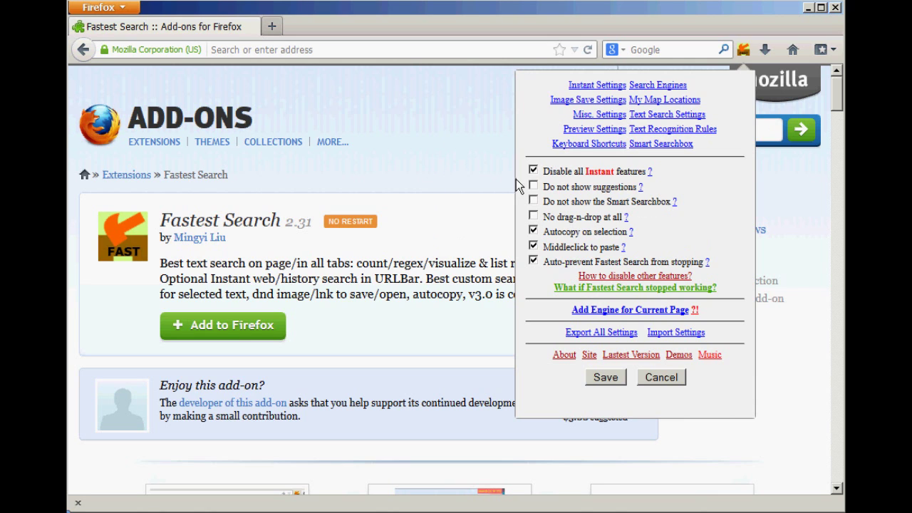
Step: Close the Fastest Search options, reopen them once, and close them again
click(370, 175)
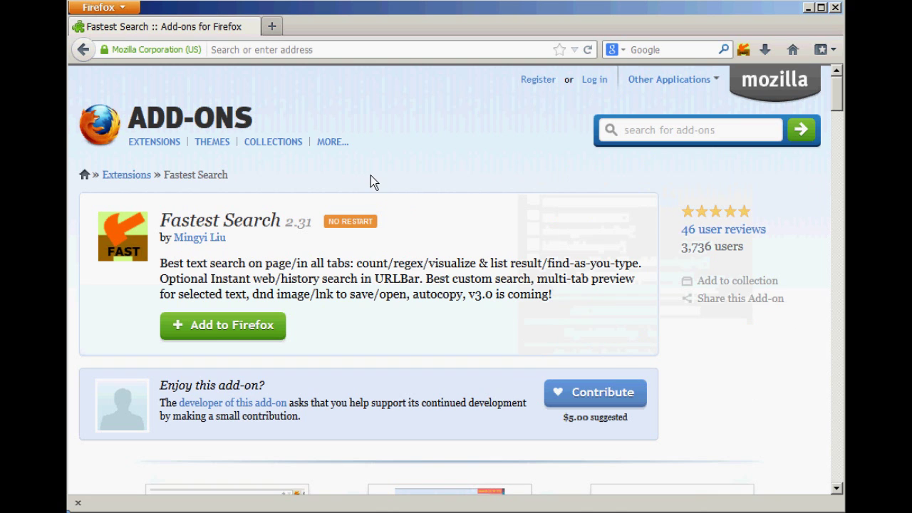
click(754, 58)
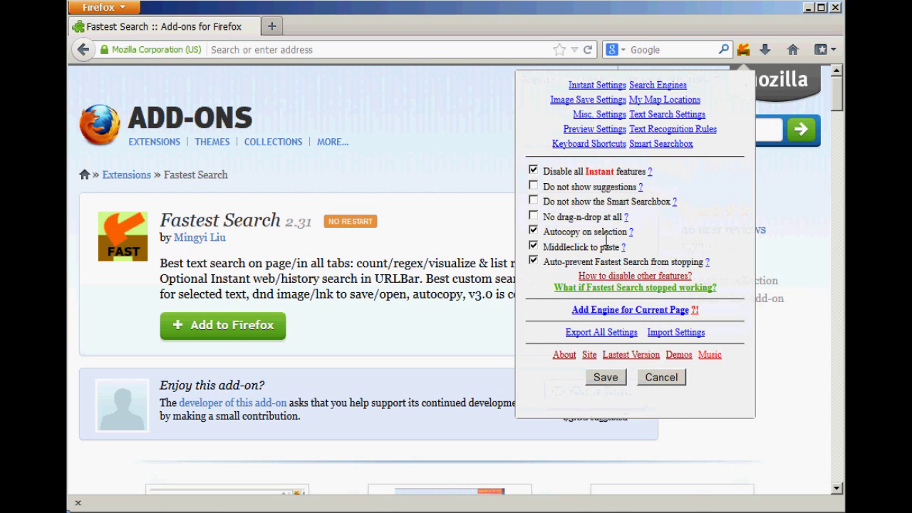
click(435, 252)
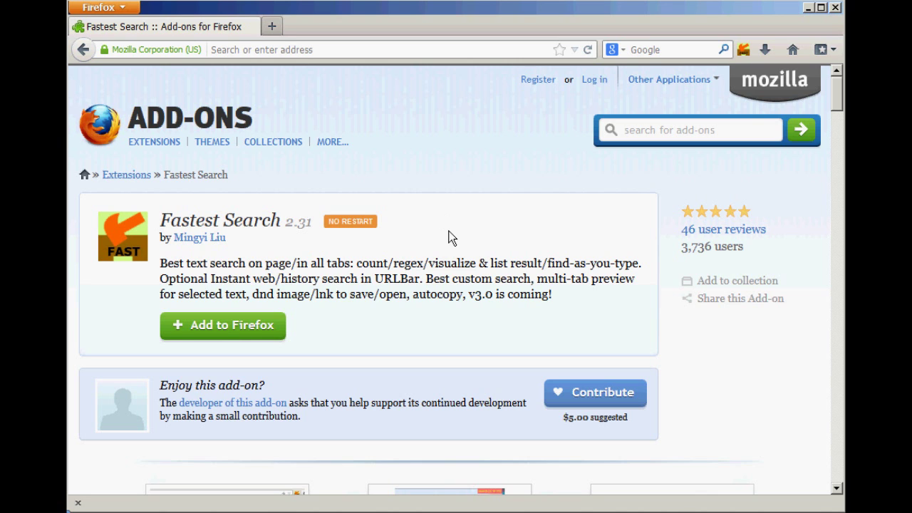
Step: Search the add-on page for 'auto' with Highlight All, then scroll through the 13 matches
key(ctrl+f)
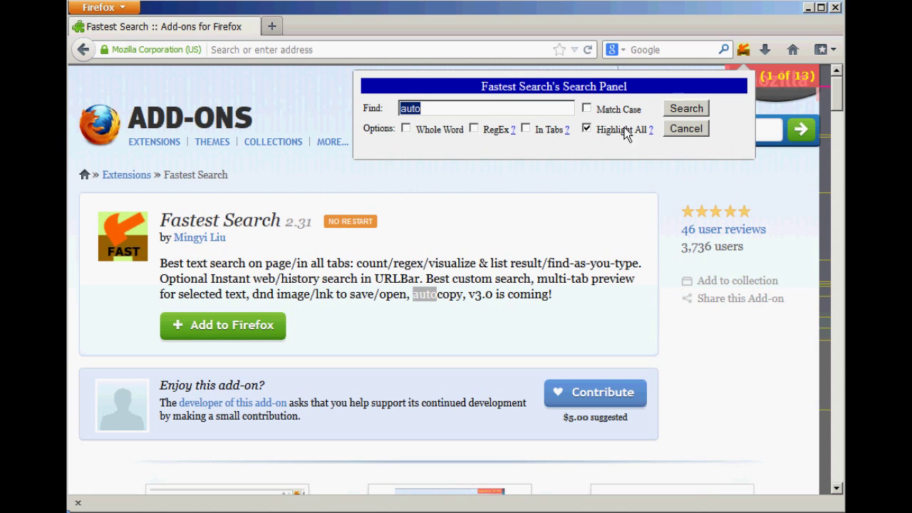
click(691, 113)
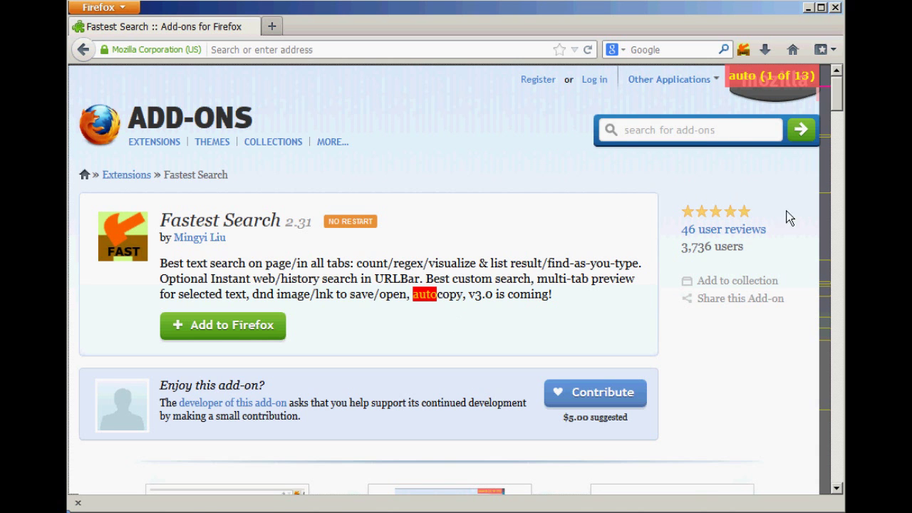
scroll(837, 110, down, 5)
scroll(456, 277, down, 10)
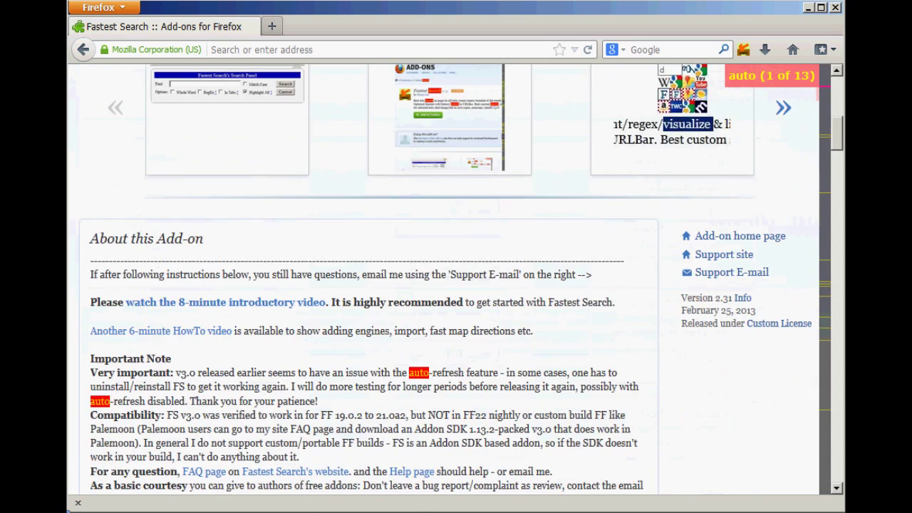
scroll(837, 149, up, 2)
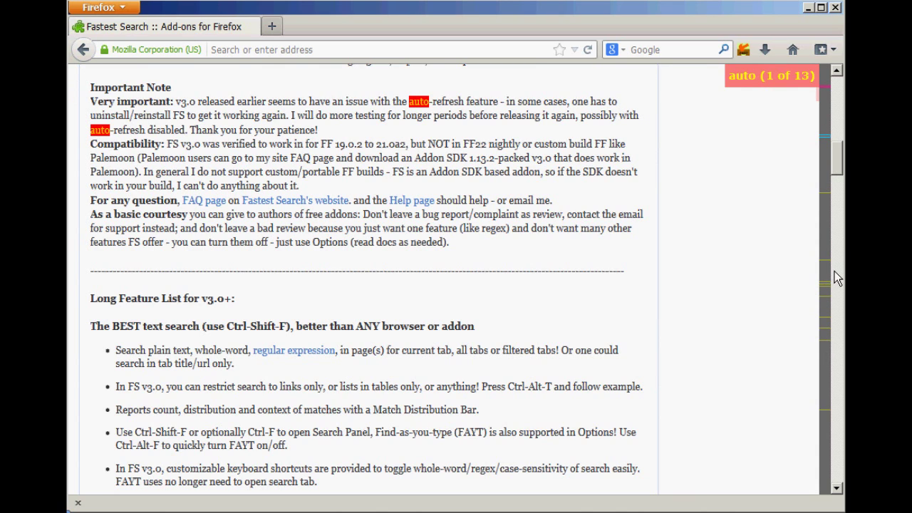
mouse_move(834, 291)
Step: Show the 13 'auto' matches in a list window, move it aside, close it, and reopen Fastest Search options
drag(844, 169, 843, 110)
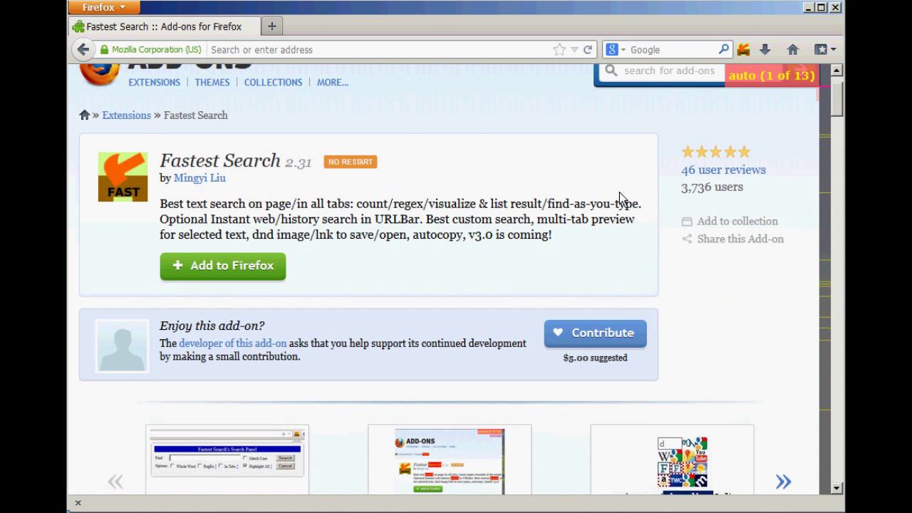
key(ctrl+f)
click(495, 118)
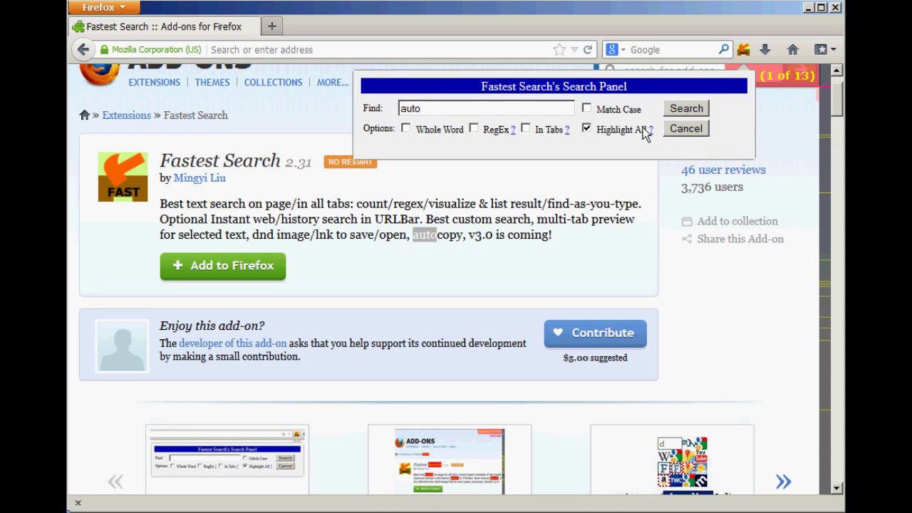
click(688, 113)
drag(69, 13, 720, 248)
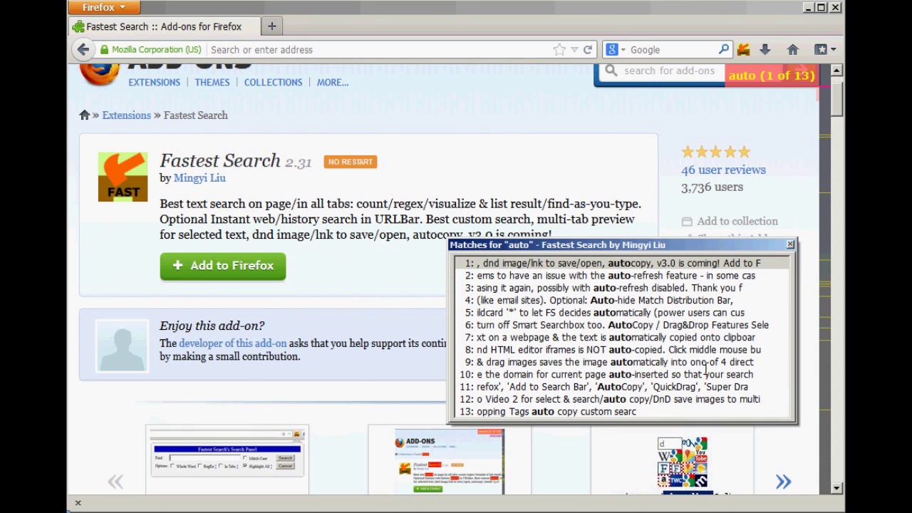
click(789, 244)
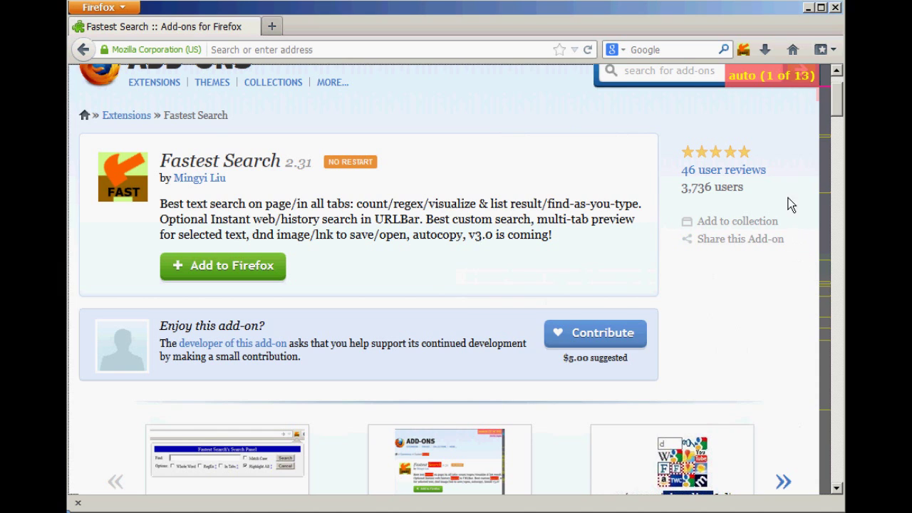
click(754, 55)
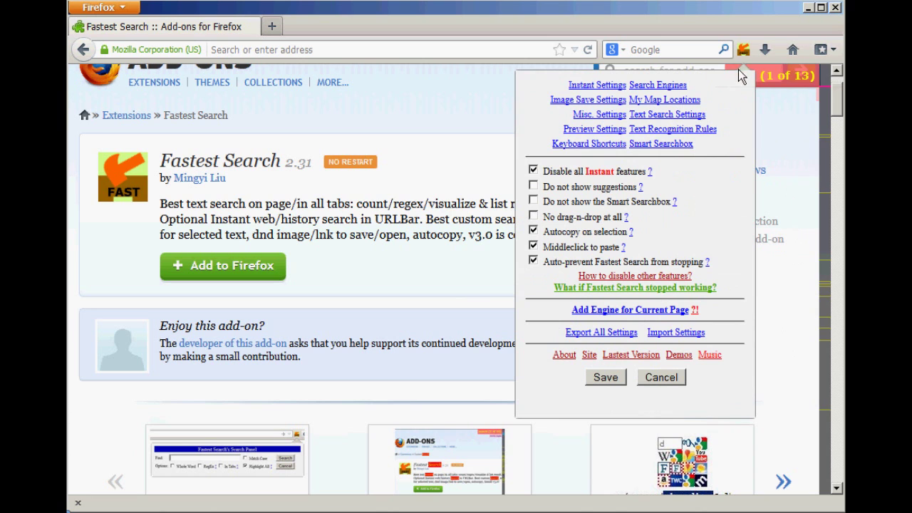
Step: Open Text Search Settings, read the Match Distribution Bar help, then cancel without saving
click(671, 129)
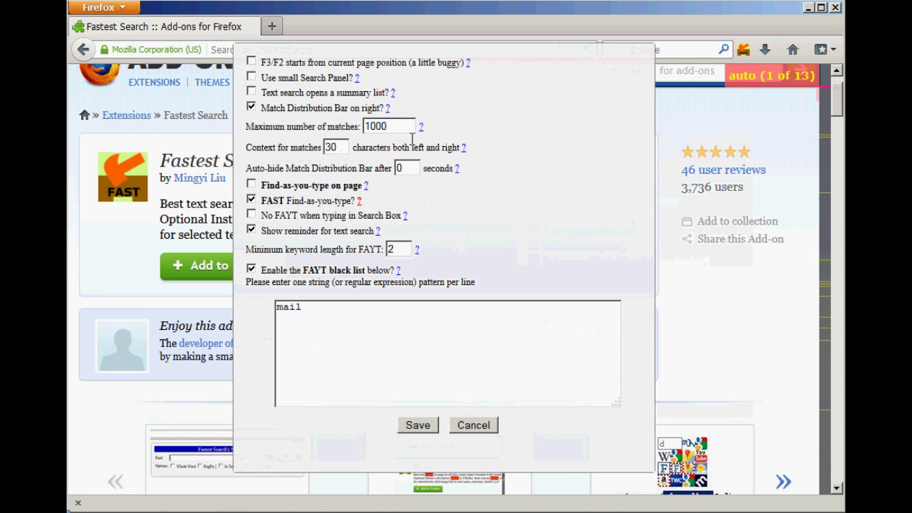
click(388, 108)
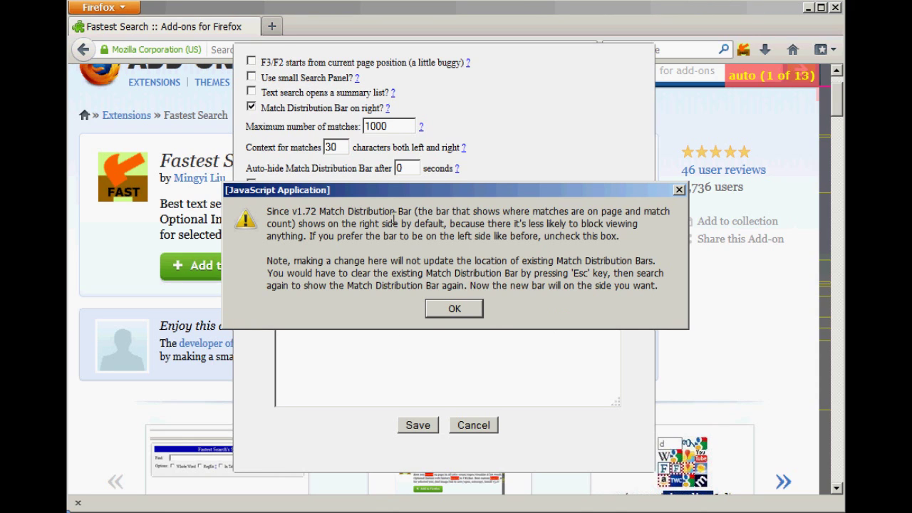
click(477, 316)
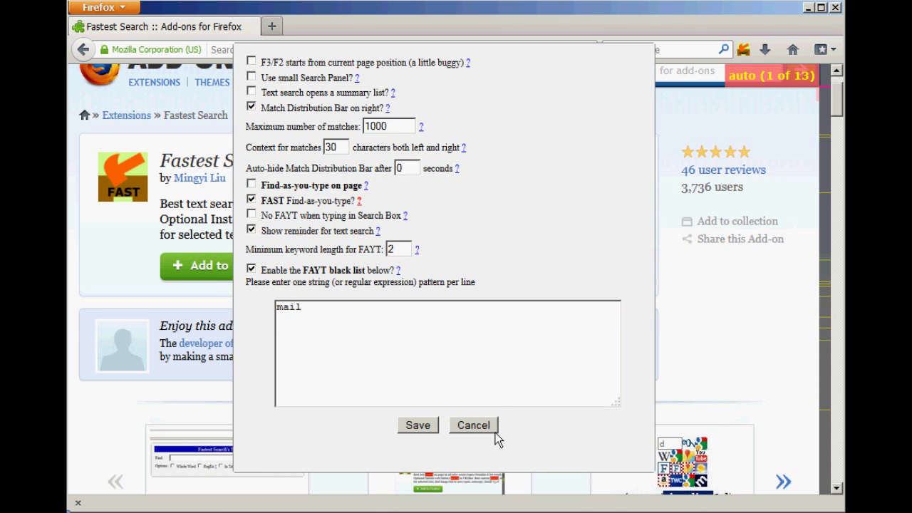
click(495, 433)
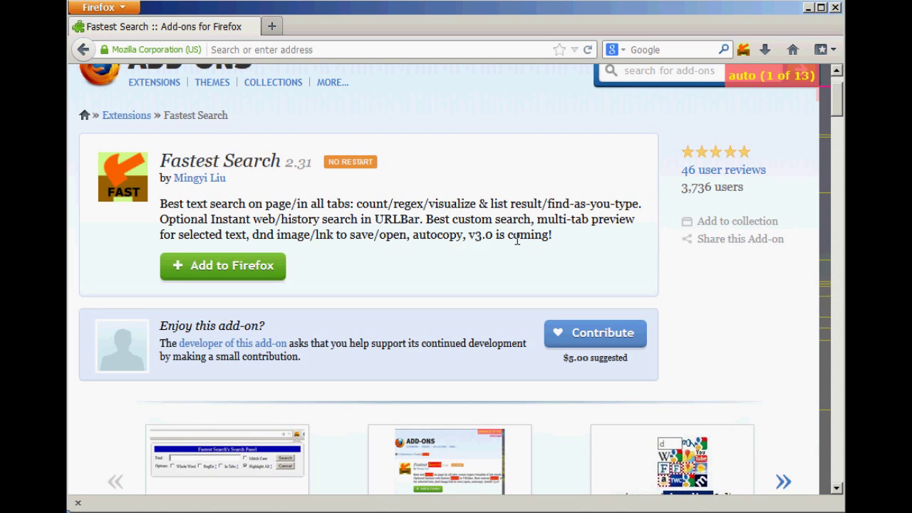
Step: Clear the 'auto (1 of 13)' highlights and dismiss the reopened Search Panel without searching
click(520, 278)
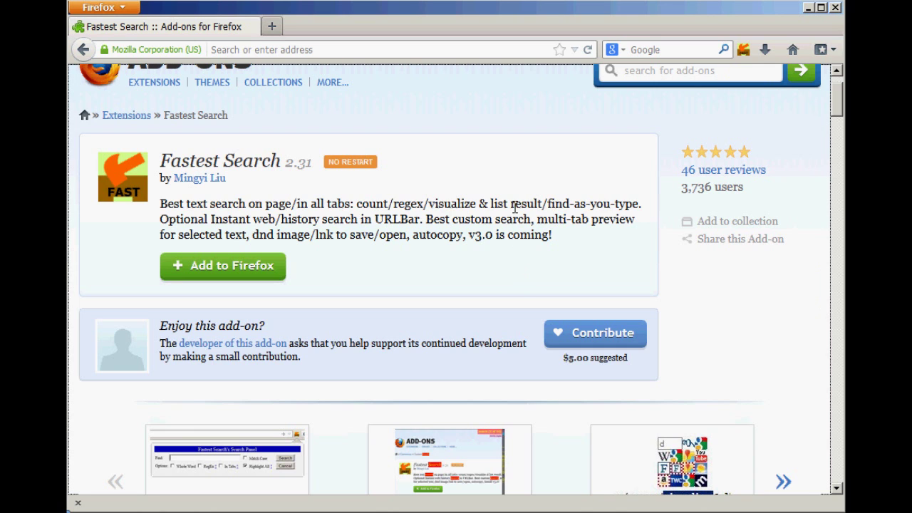
key(ctrl+f)
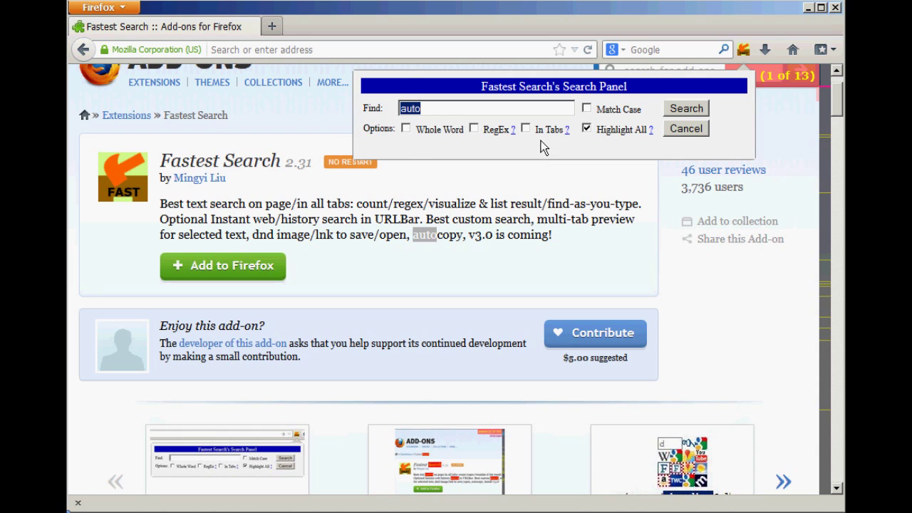
click(695, 134)
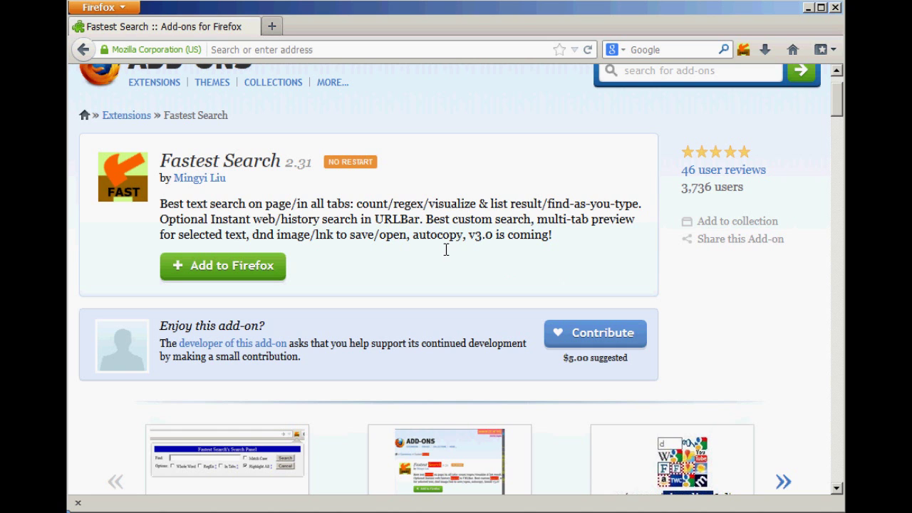
key(ctrl+alt+f)
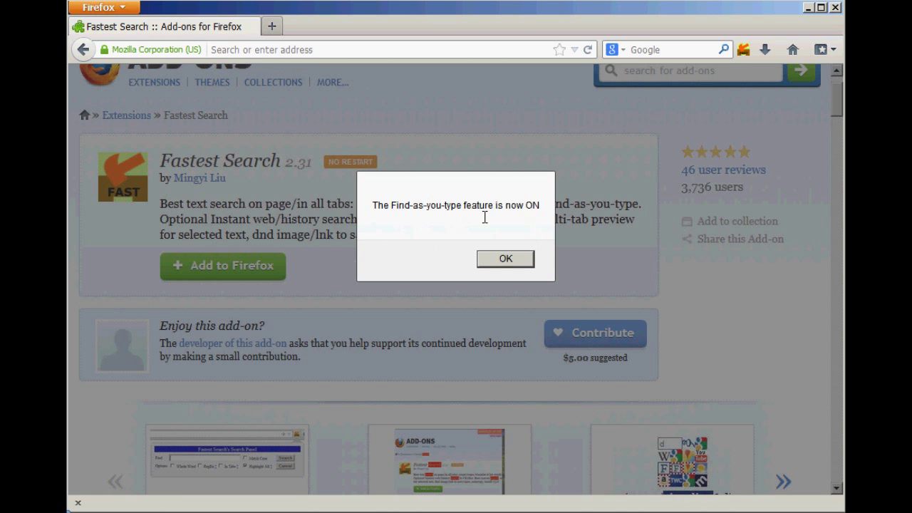
click(514, 267)
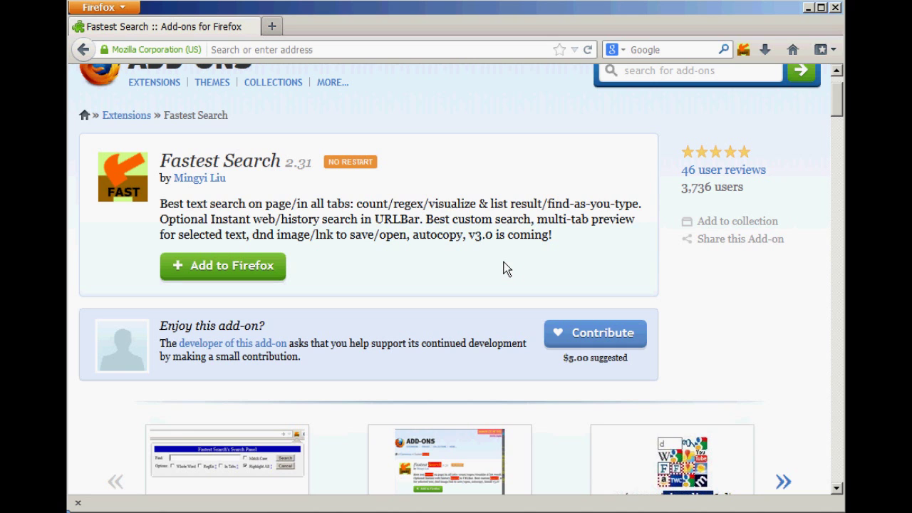
text(add)
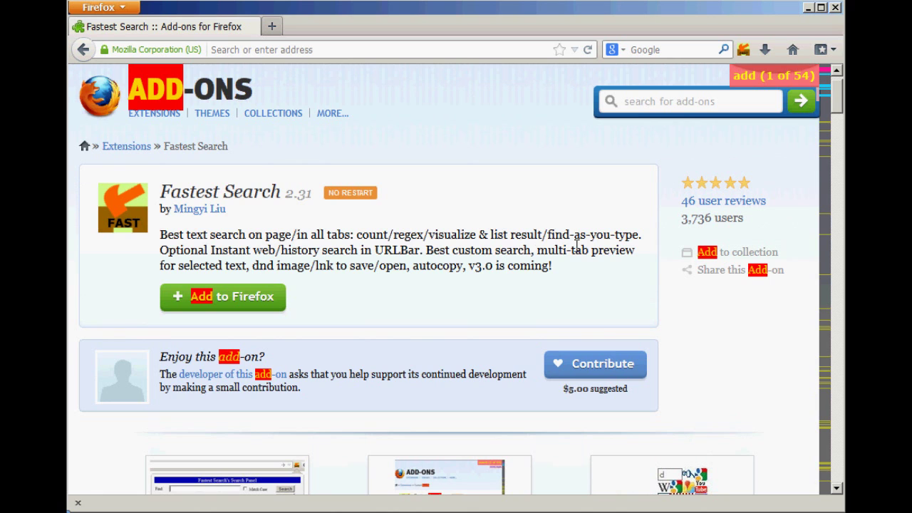
mouse_move(211, 116)
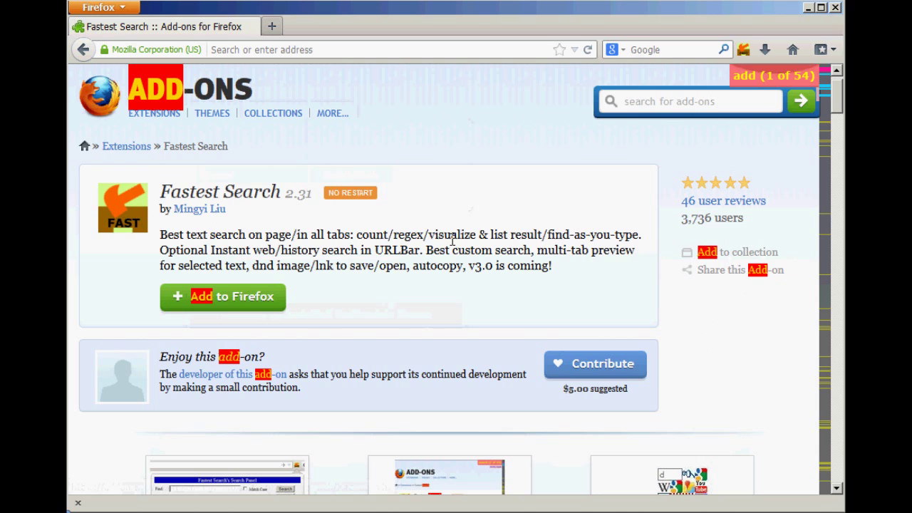
Step: Clear the 'add' highlights and set the text search XPath restriction to 'a' for links only
click(349, 360)
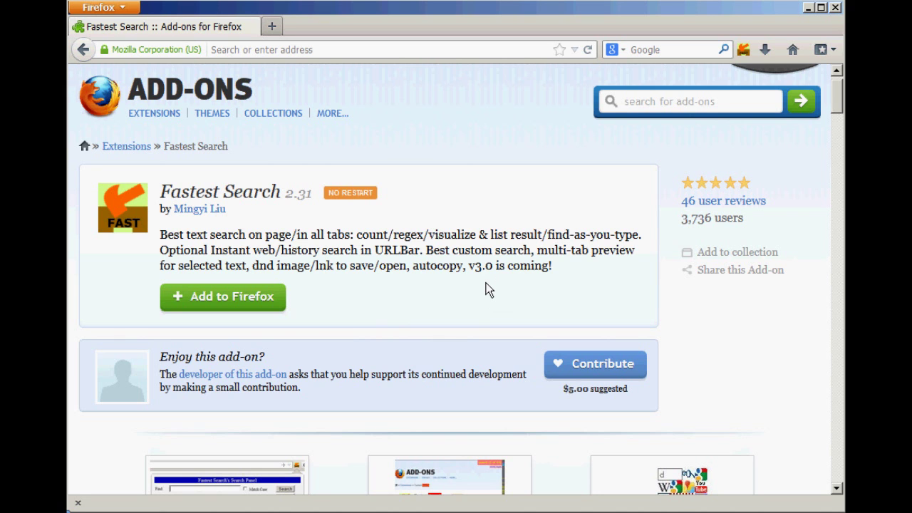
key(ctrl+alt+f)
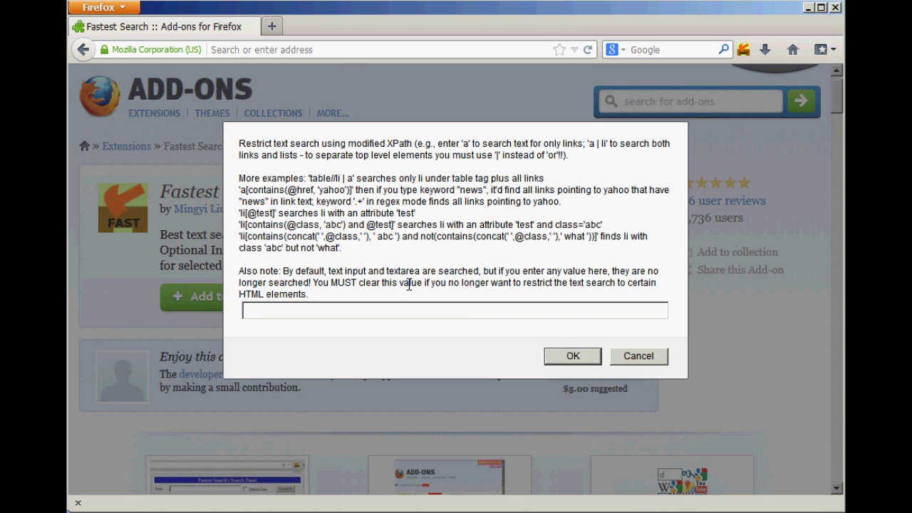
text(a)
click(573, 358)
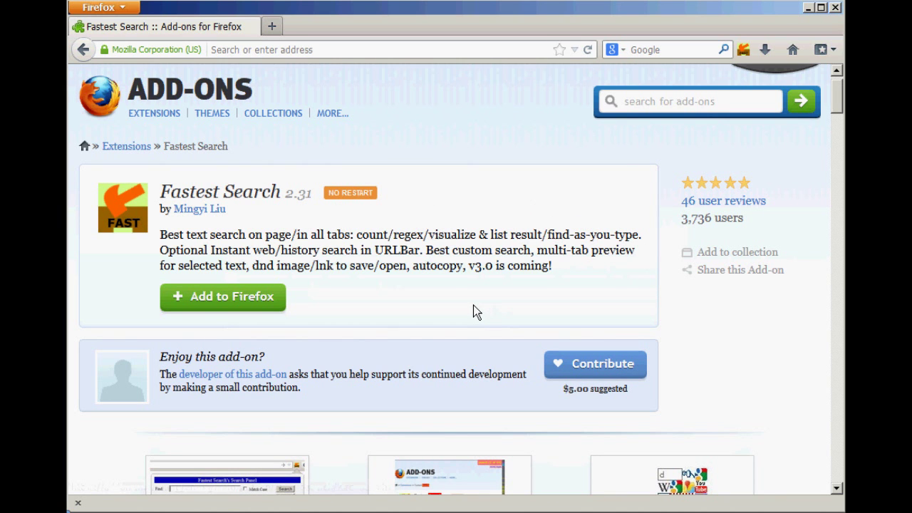
Step: Find 'add' within links only (10 matches) and scroll through the page
text(add)
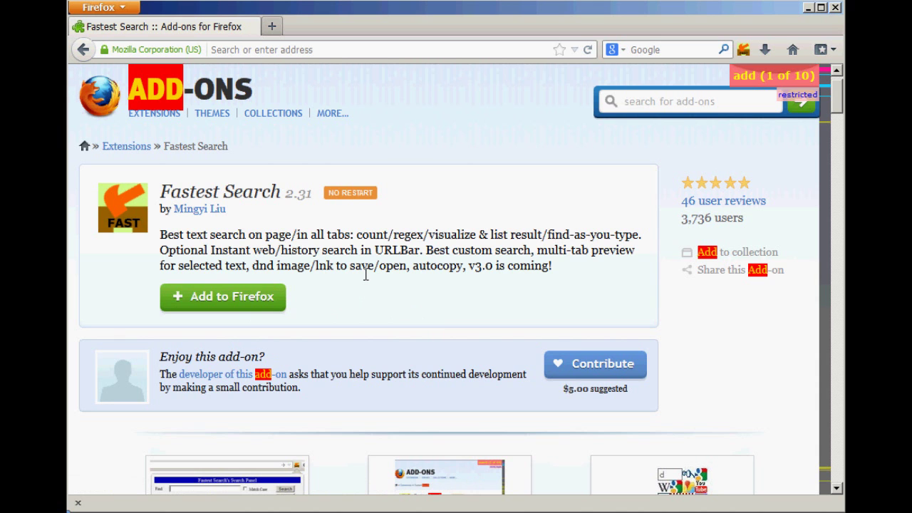
scroll(372, 281, down, 5)
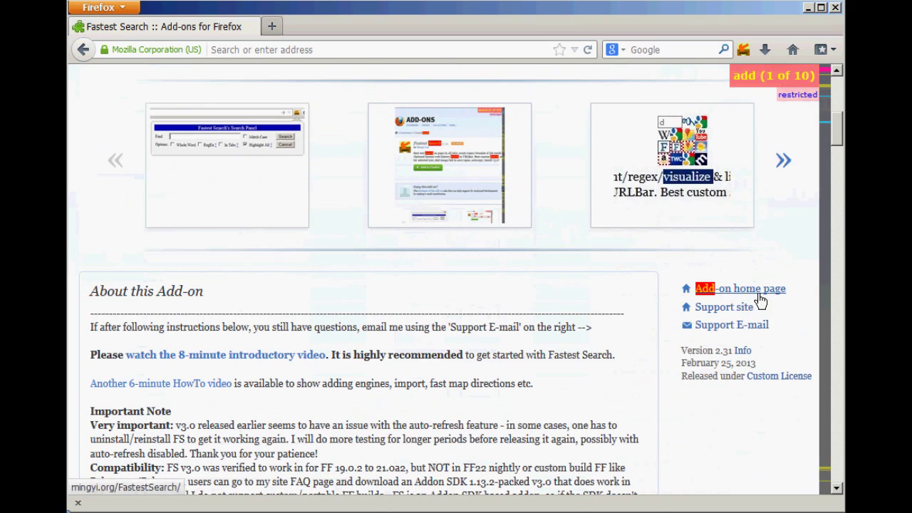
scroll(634, 338, down, 8)
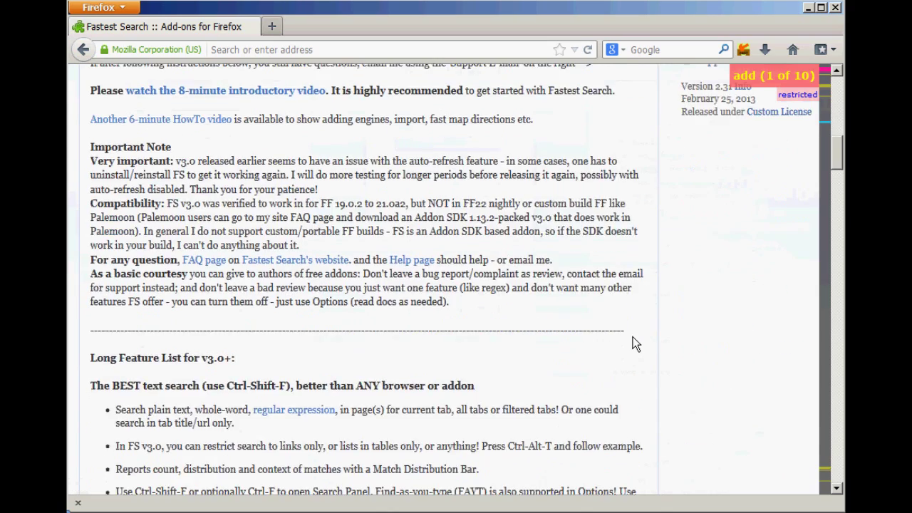
scroll(634, 342, down, 4)
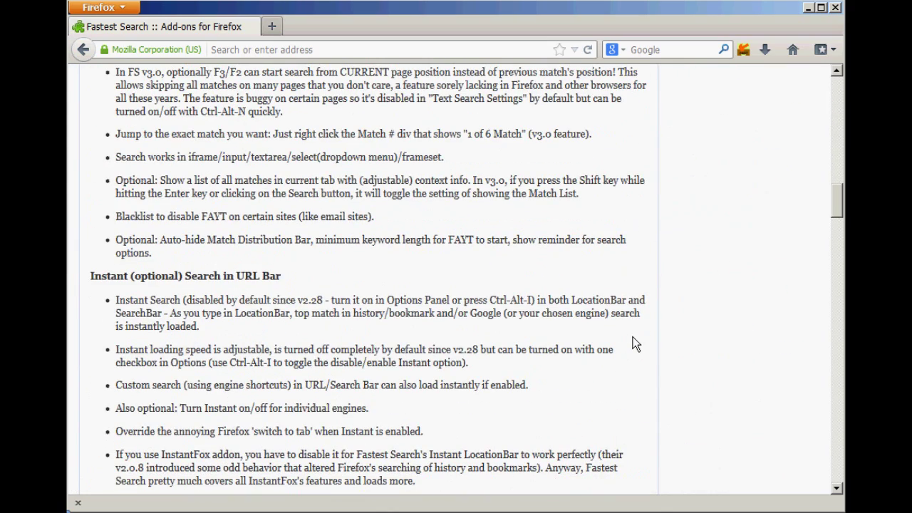
Step: Empty the XPath restriction value and search 'add' again across all 54 matches
key(ctrl+alt+x)
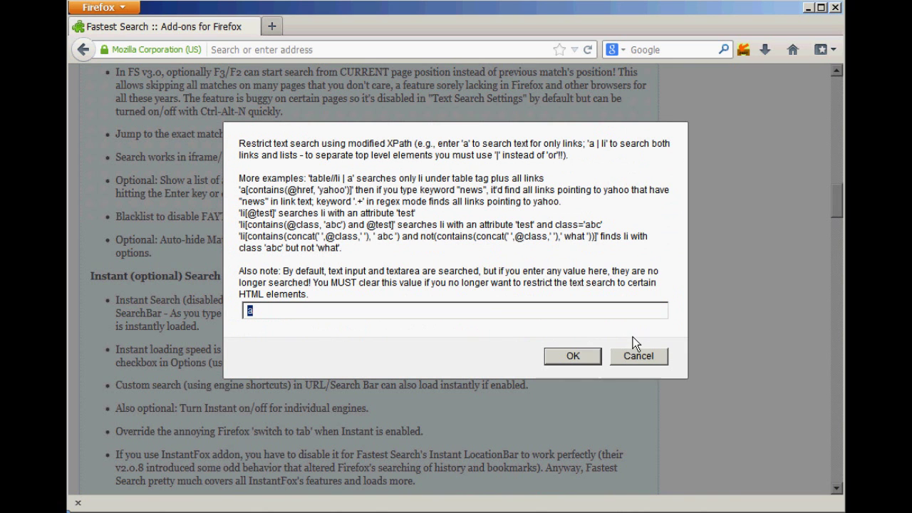
key(BackSpace)
click(588, 356)
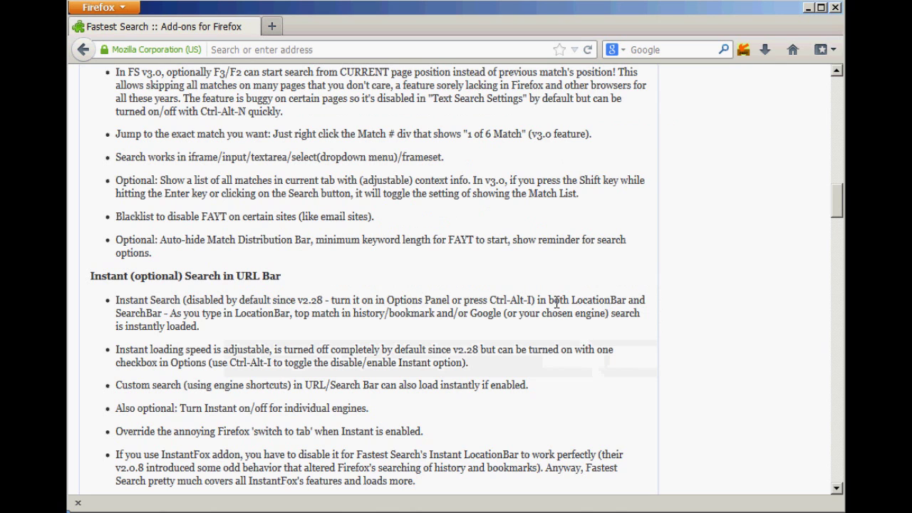
text(add)
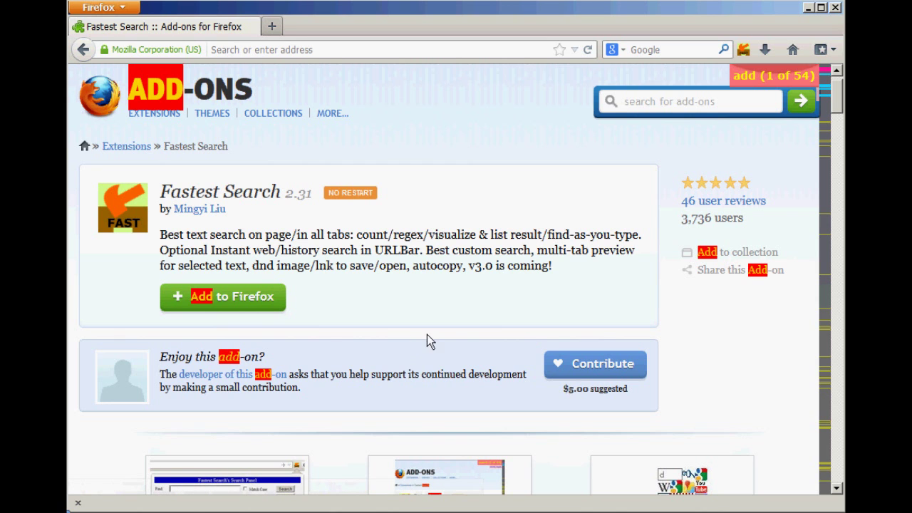
Step: Clear the highlights, re-search 'add' page-wide, and open the go-to-match prompt from the '1 of 54' counter
scroll(465, 382, down, 5)
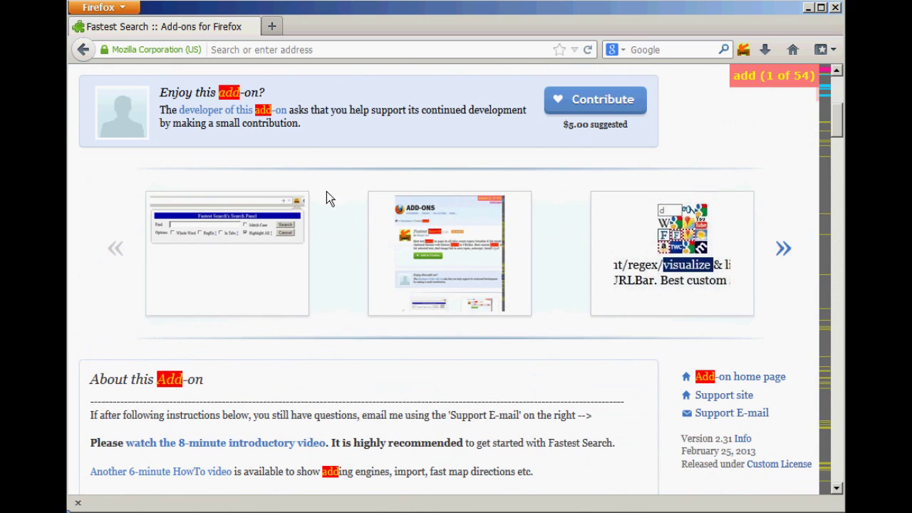
key(Escape)
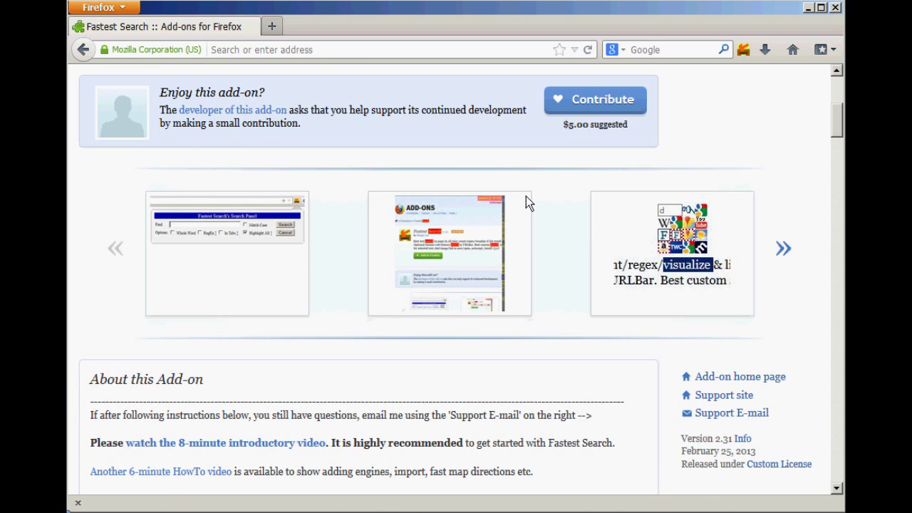
text(add (1 of 54)
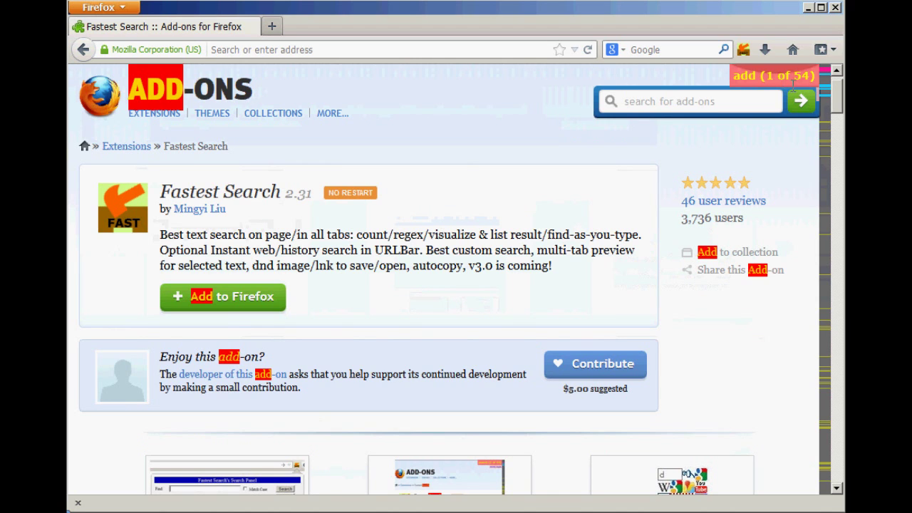
click(794, 80)
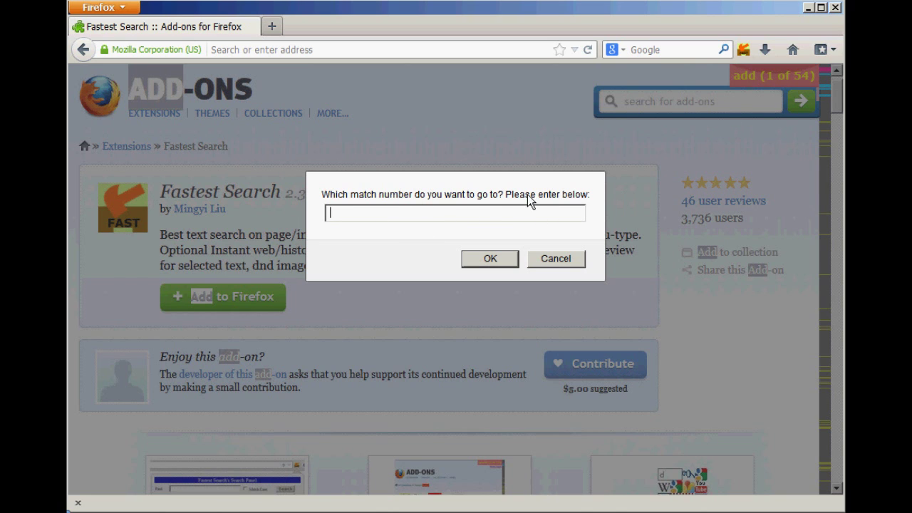
Step: Jump to match 25 of 54 'add' matches, step forward and back, then restart at match 1
text(25)
click(481, 265)
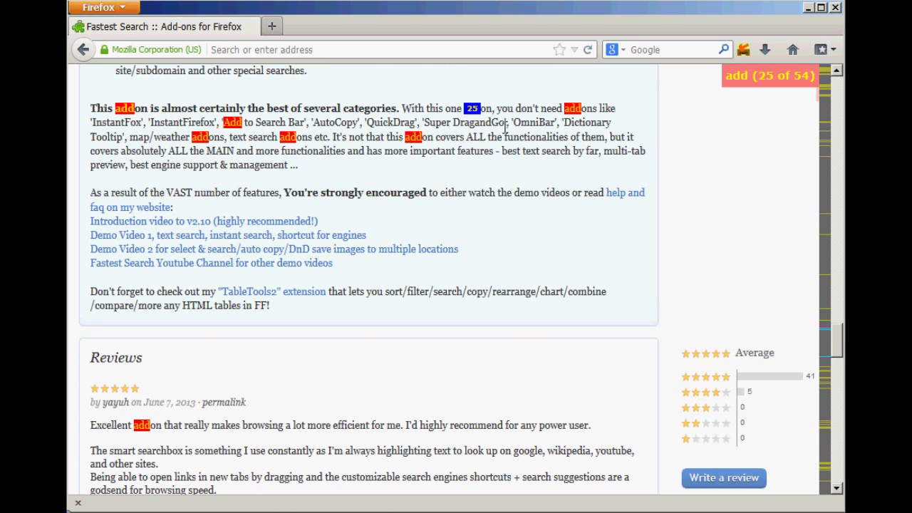
key(F3)
key(F3)
key(F3)
key(shift+F3)
key(shift+F3)
key(shift+F3)
key(shift+F3)
key(Escape)
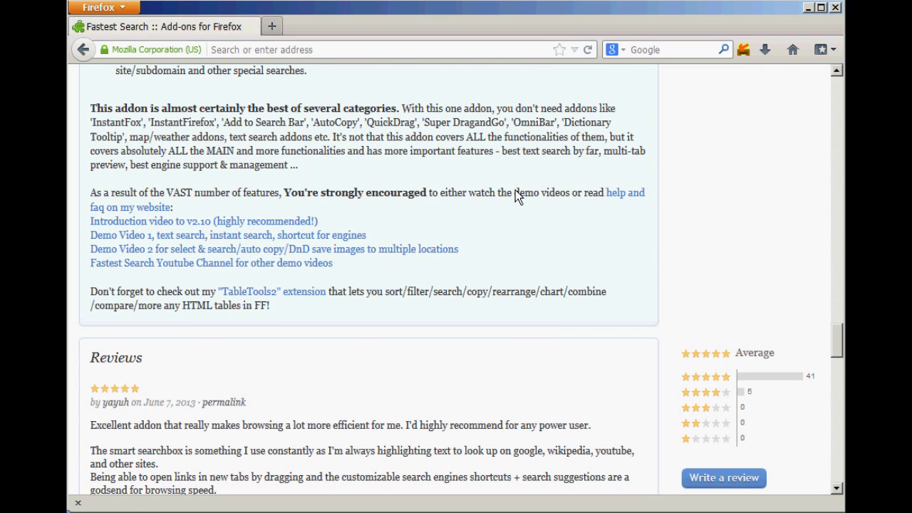
key(F3)
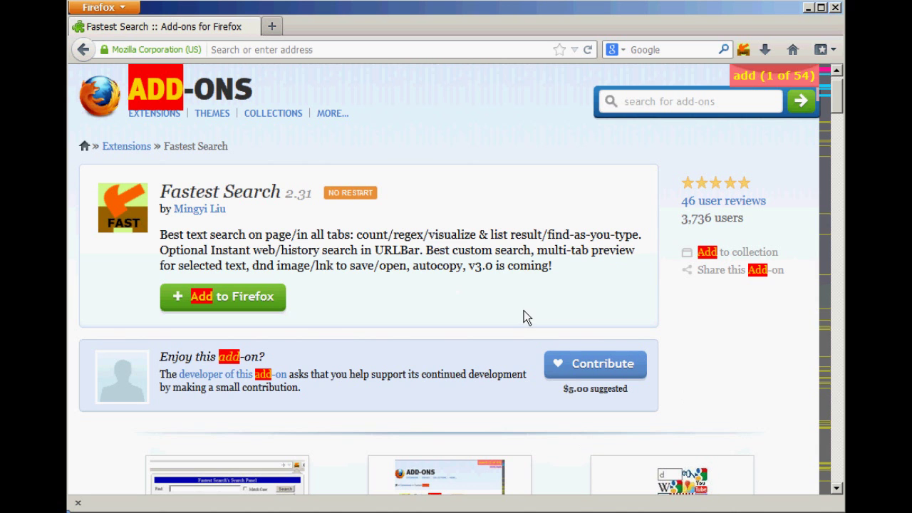
Step: Scroll through the add-on description and clear the 'add' search highlights
scroll(507, 349, down, 4)
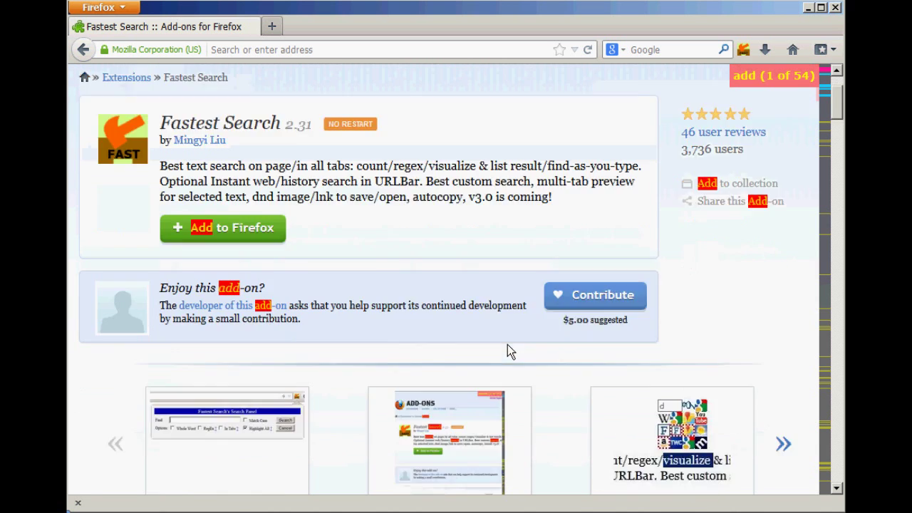
scroll(537, 403, down, 4)
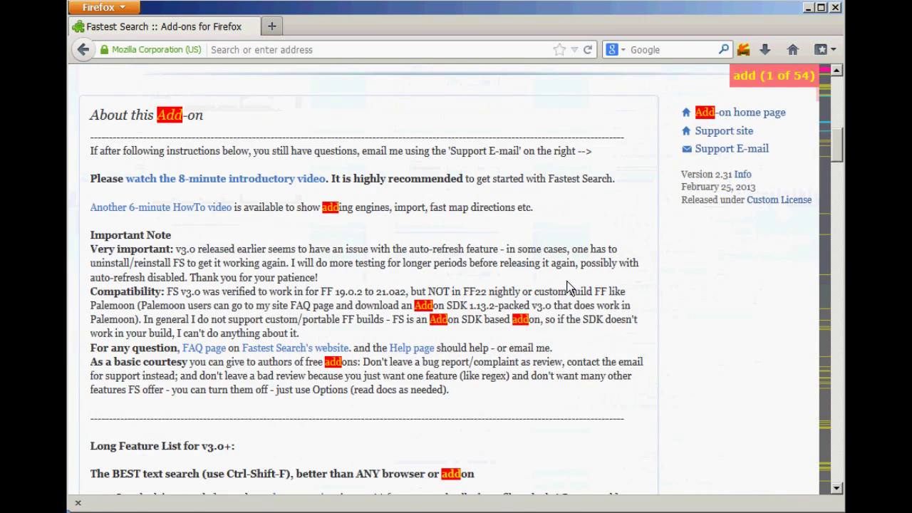
scroll(574, 299, down, 4)
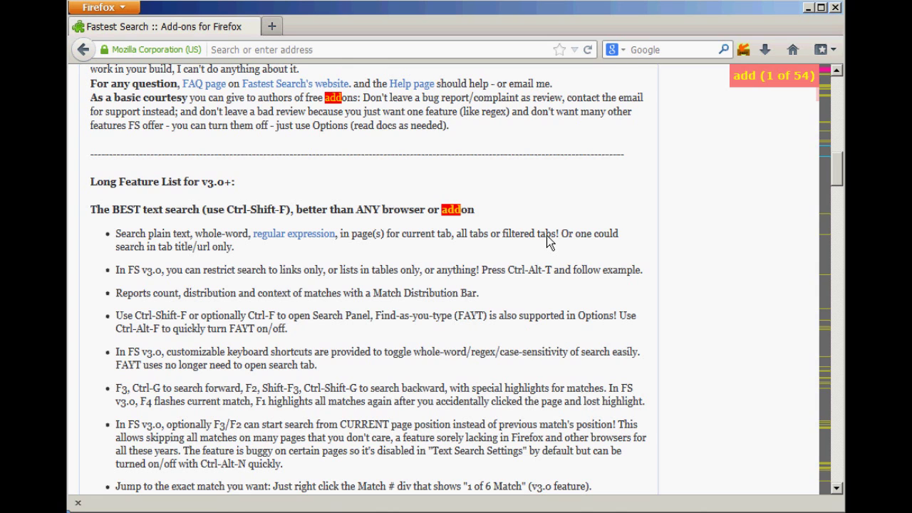
click(546, 235)
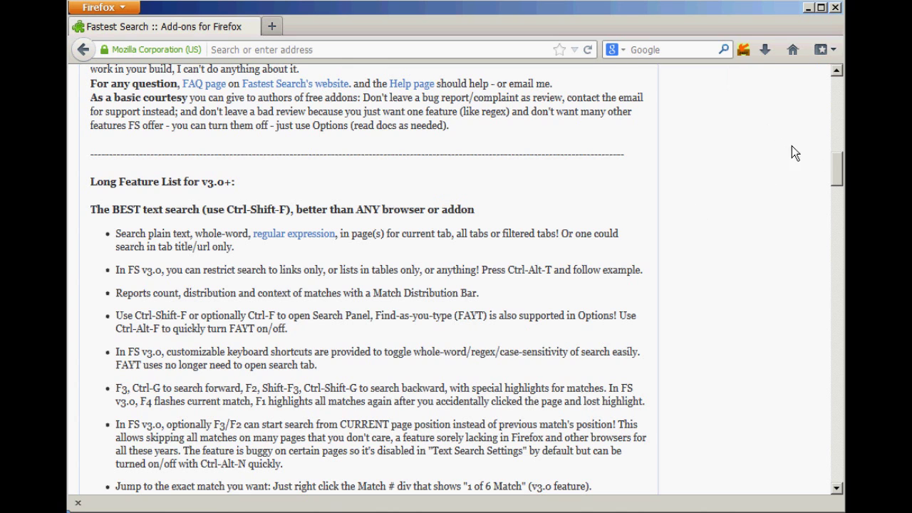
Step: Open the Fastest Search 'Add-on home page' link
scroll(842, 174, up, 15)
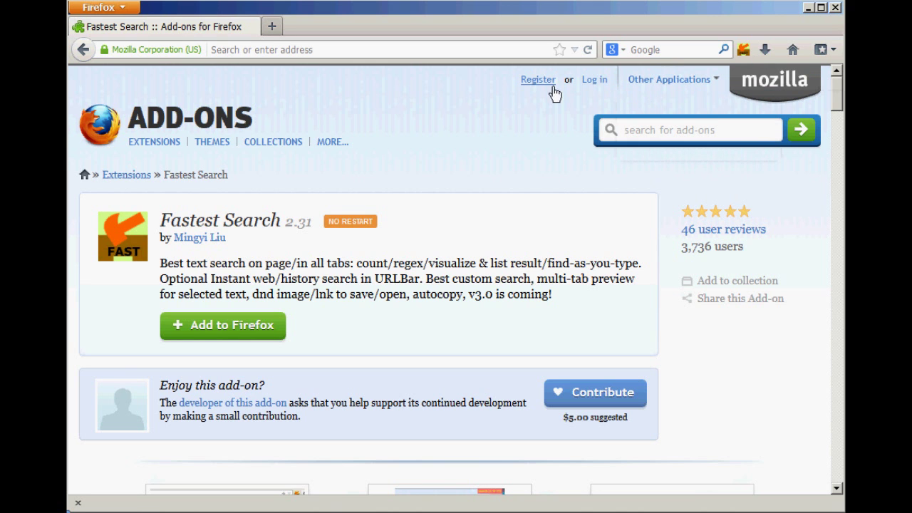
mouse_move(274, 142)
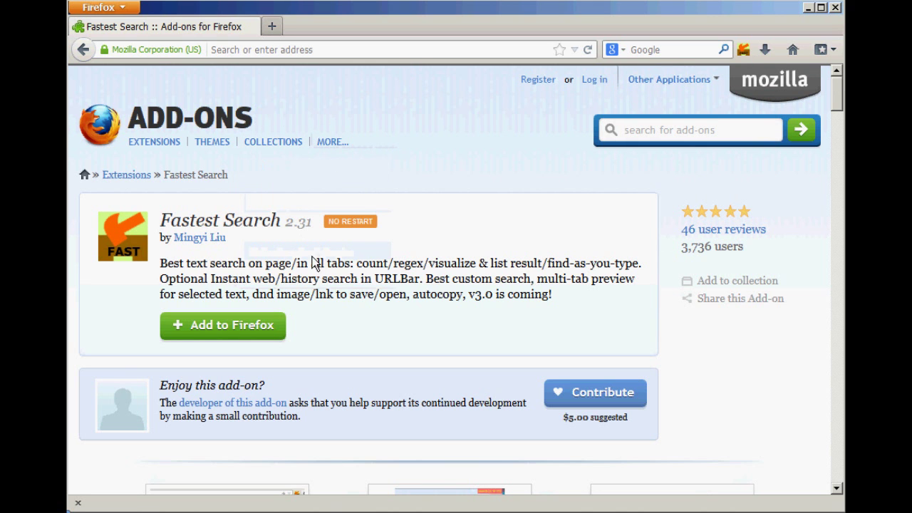
scroll(350, 299, down, 5)
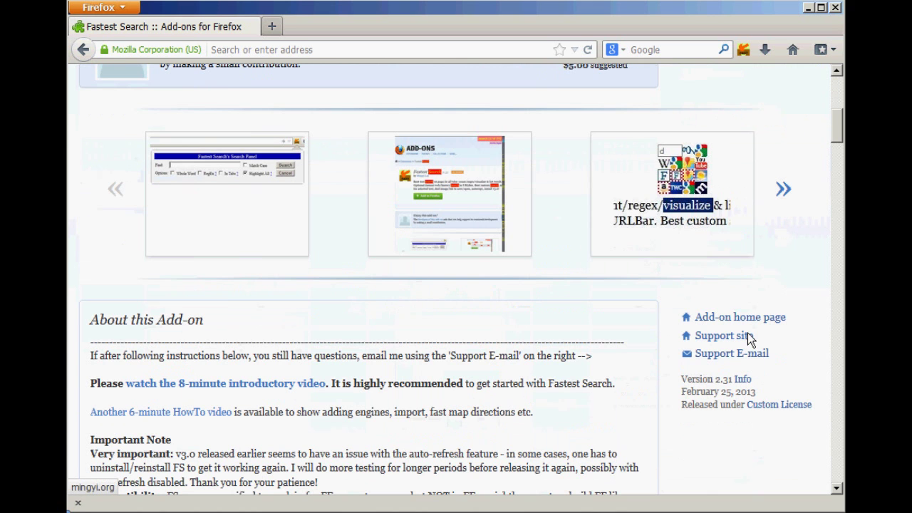
click(747, 327)
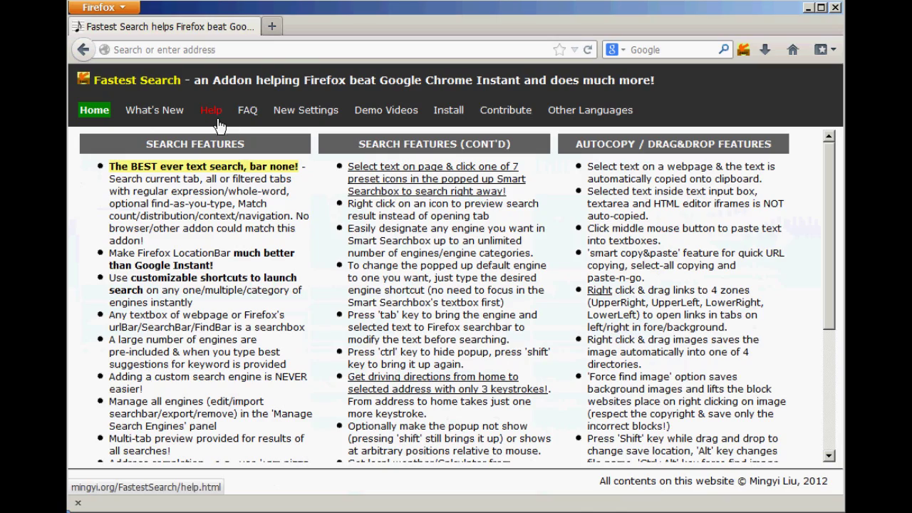
Step: Open the support site's FAQ page and find 'regu' with find-as-you-type
click(246, 111)
scroll(280, 340, down, 8)
scroll(279, 340, down, 6)
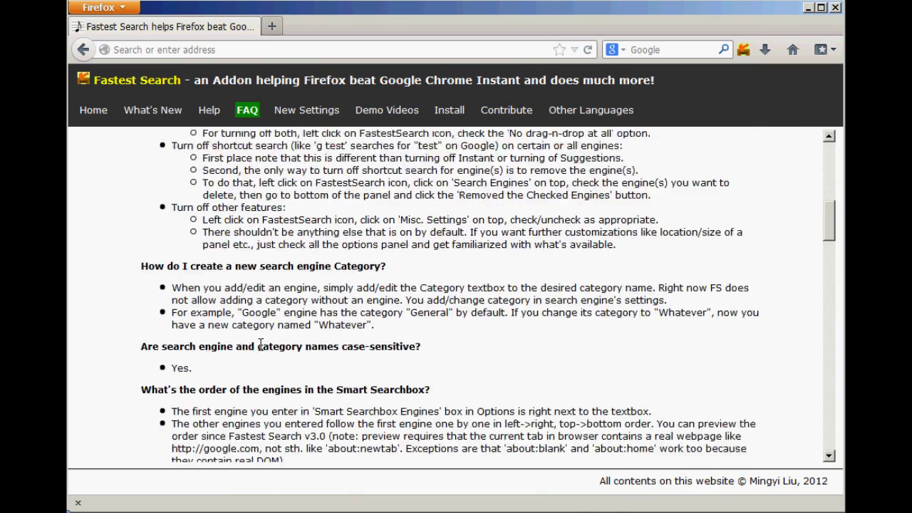
scroll(260, 346, down, 8)
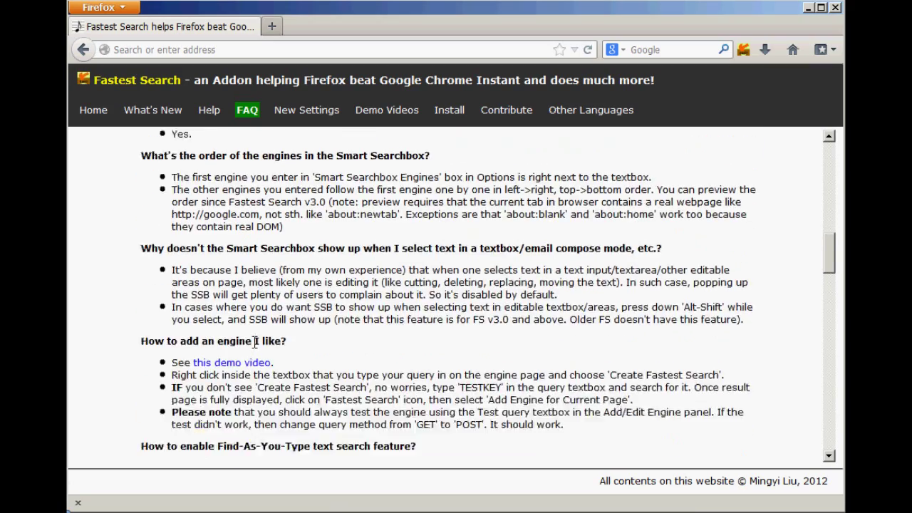
scroll(253, 340, down, 7)
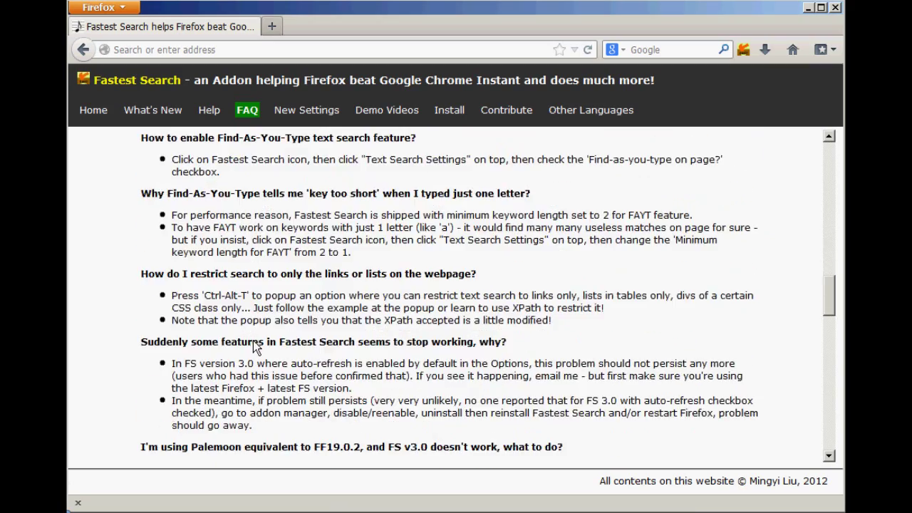
scroll(254, 342, down, 9)
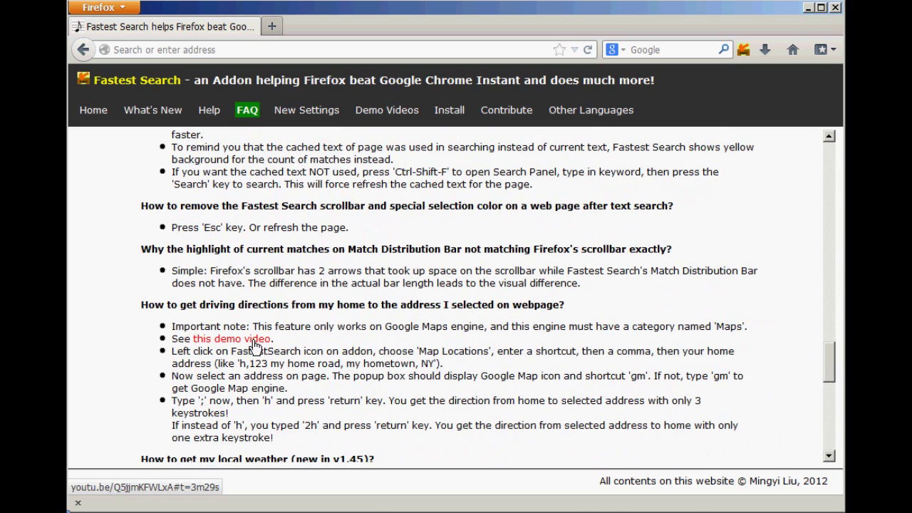
text(regu)
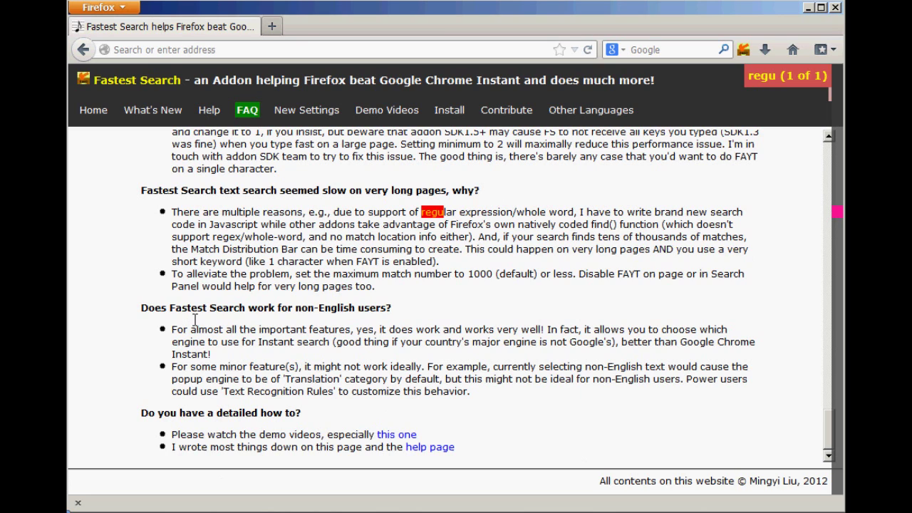
Step: Find 'regular' on the Help page, dismiss the find bar, and go back to the Mozilla listing
click(210, 110)
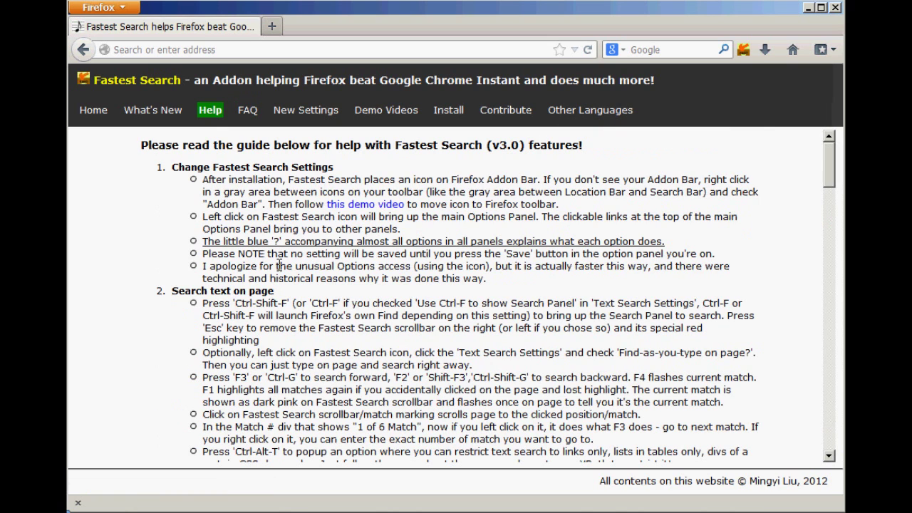
text(regular)
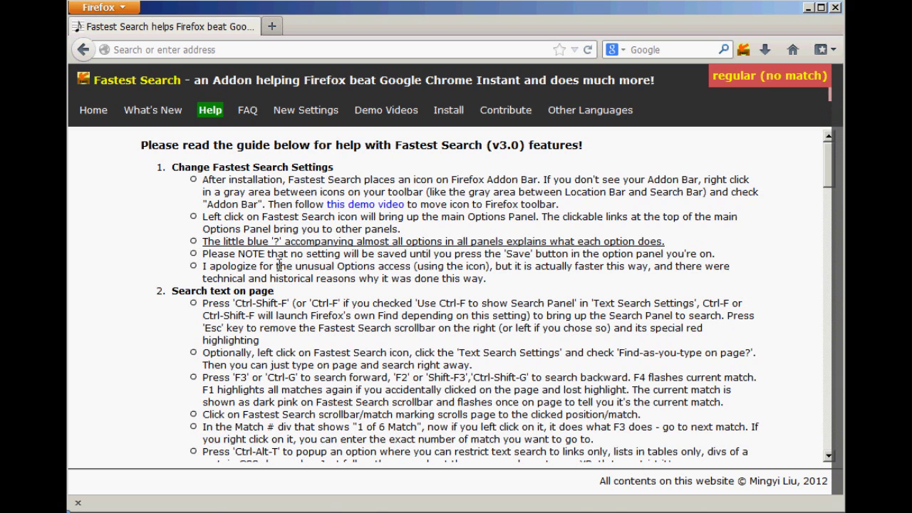
key(Escape)
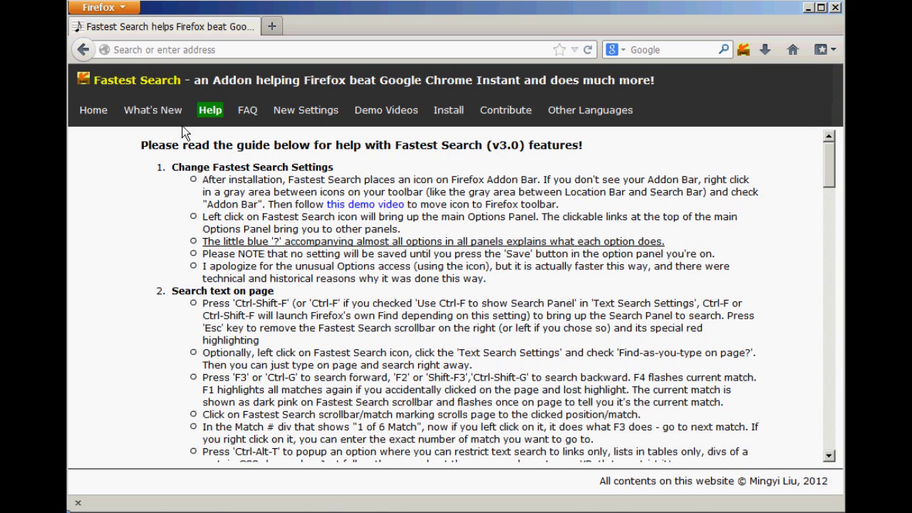
click(96, 57)
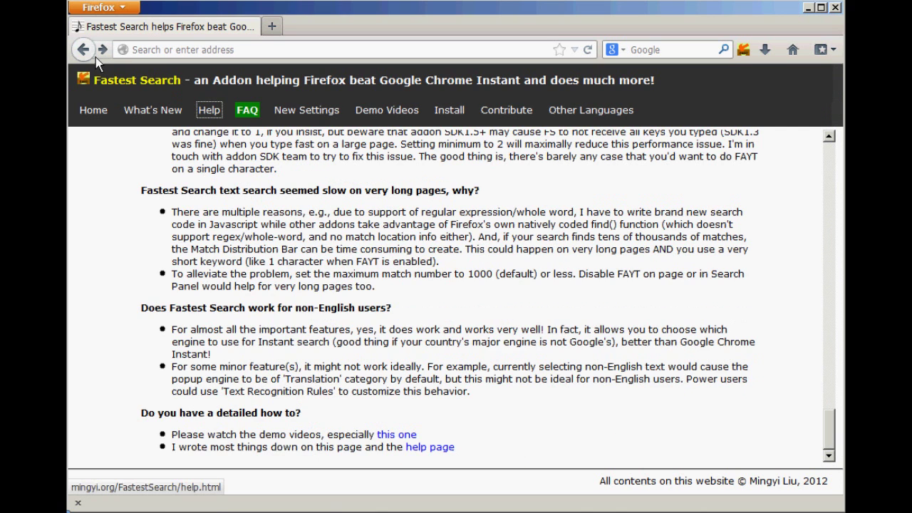
click(96, 57)
click(95, 54)
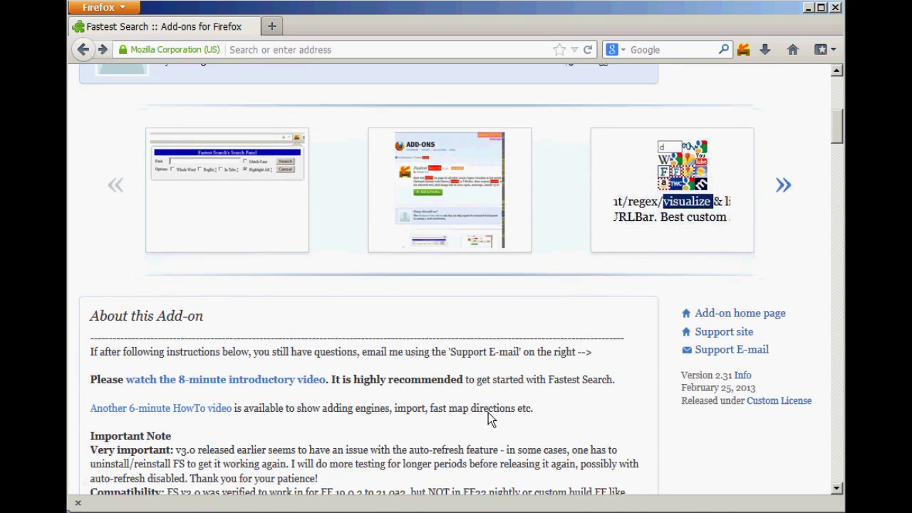
Step: Scroll through the Fastest Search listing, then open the add-on's toolbar options panel
scroll(488, 417, down, 5)
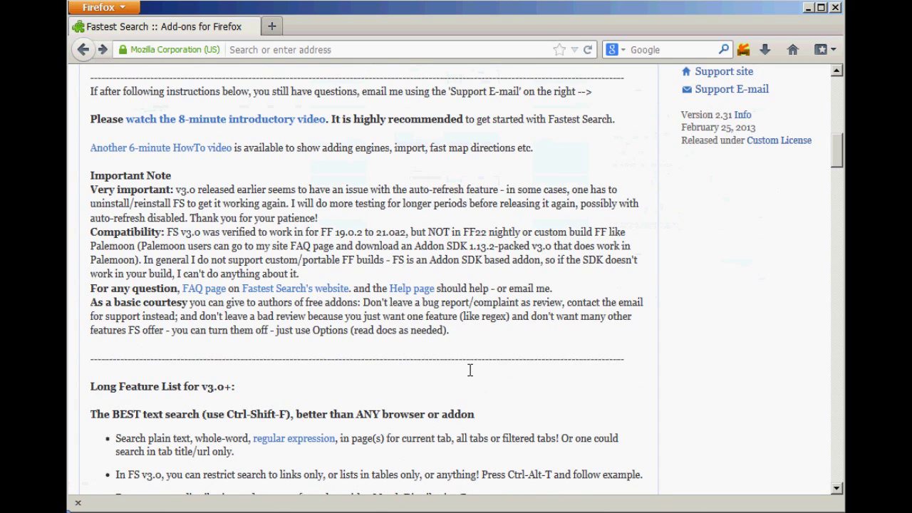
scroll(456, 366, up, 5)
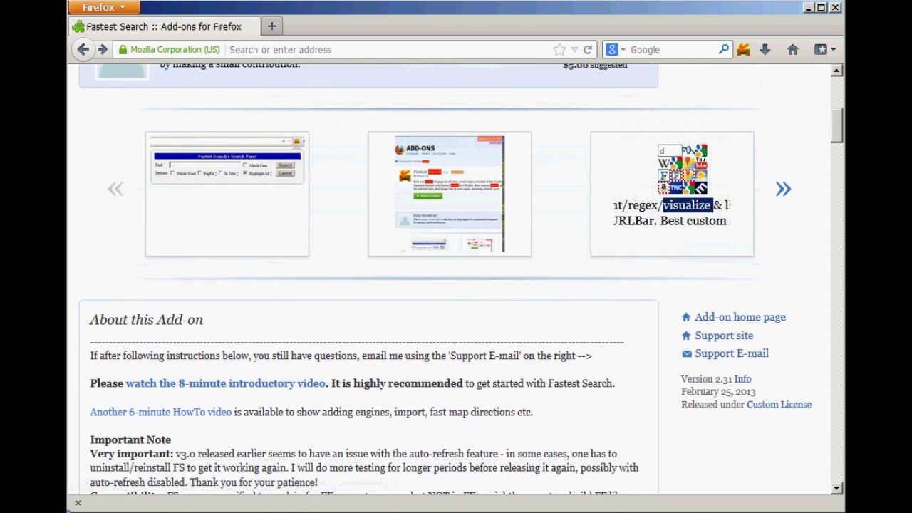
scroll(838, 146, up, 7)
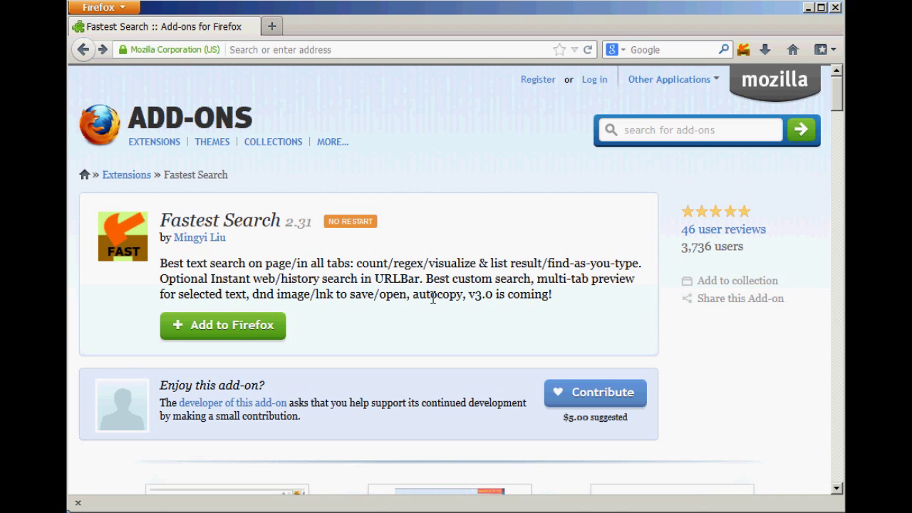
mouse_move(746, 86)
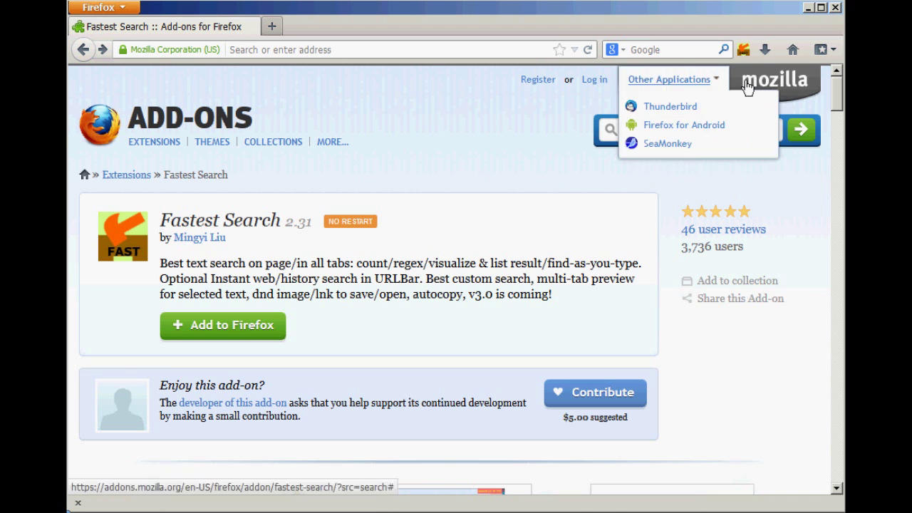
click(745, 51)
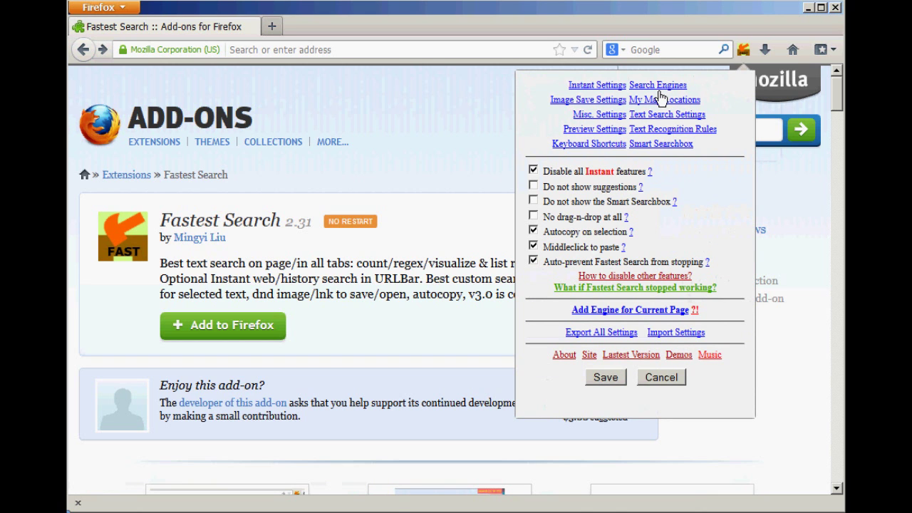
Step: Open the Search Engines table and edit the Firefox Add-ons engine (category Addons, shortcut fa)
click(657, 87)
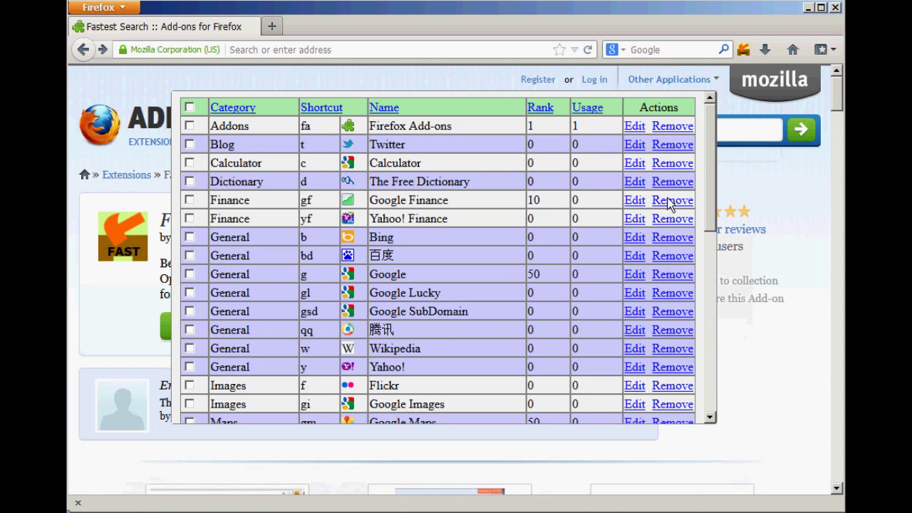
mouse_move(720, 168)
mouse_down()
mouse_move(701, 276)
mouse_move(709, 355)
mouse_move(722, 163)
mouse_up()
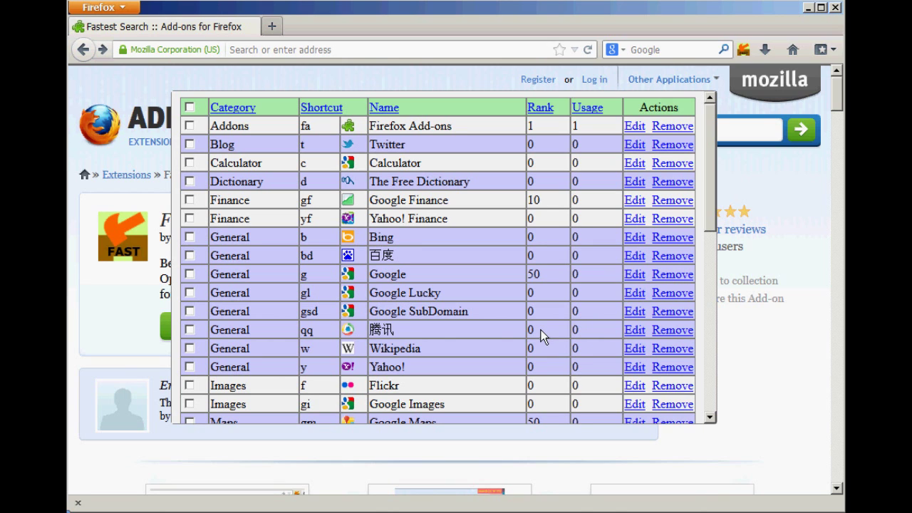
click(645, 132)
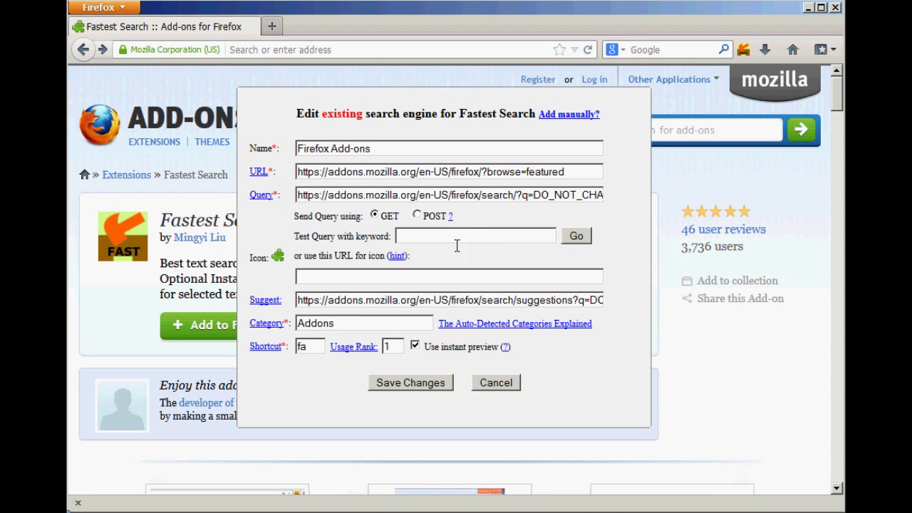
Step: Cancel the engine edit, select all engines, and show Firefox's built-in search engines
click(505, 391)
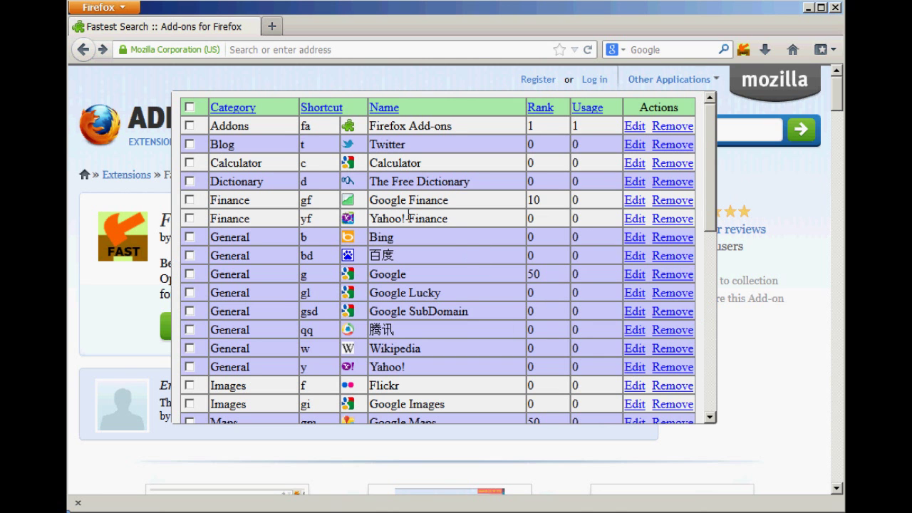
scroll(408, 217, down, 6)
scroll(408, 216, up, 3)
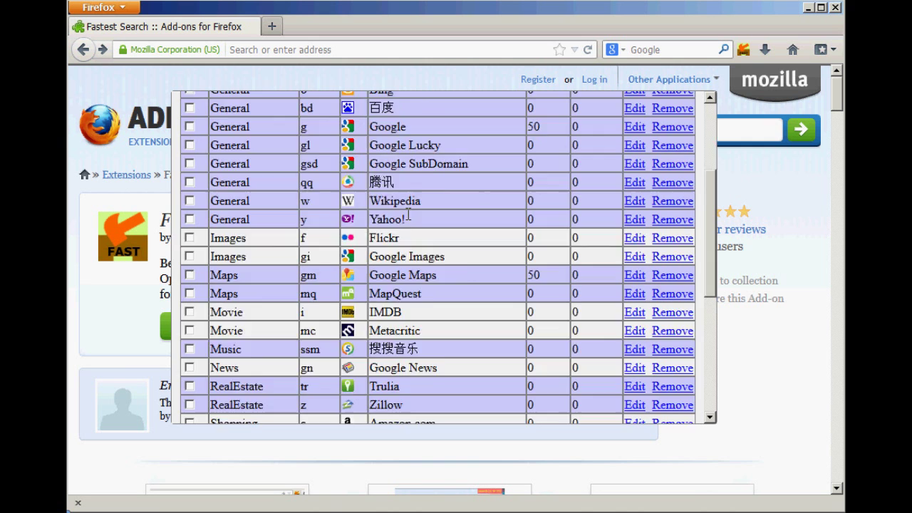
scroll(408, 217, up, 4)
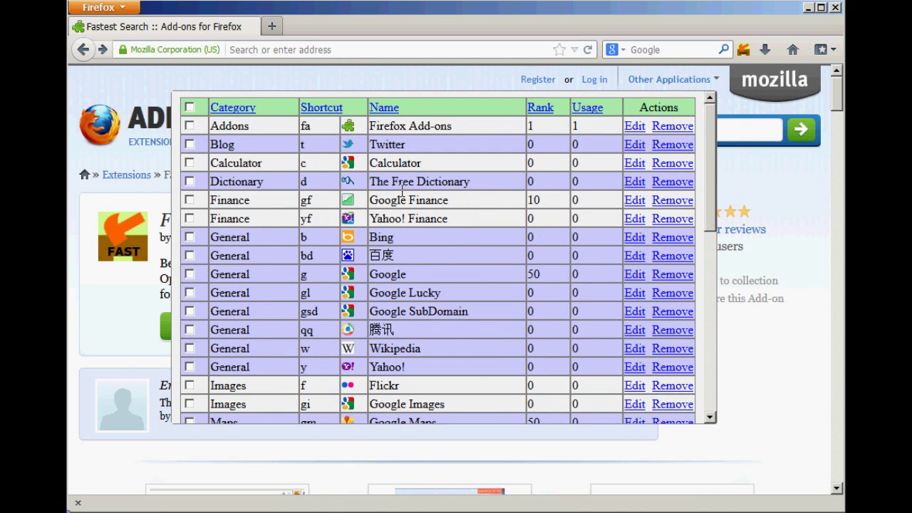
click(189, 108)
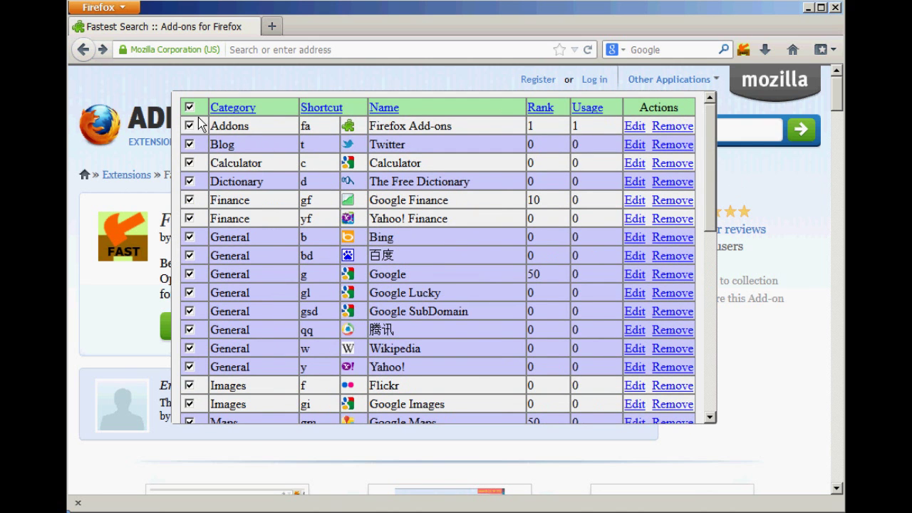
scroll(563, 326, down, 10)
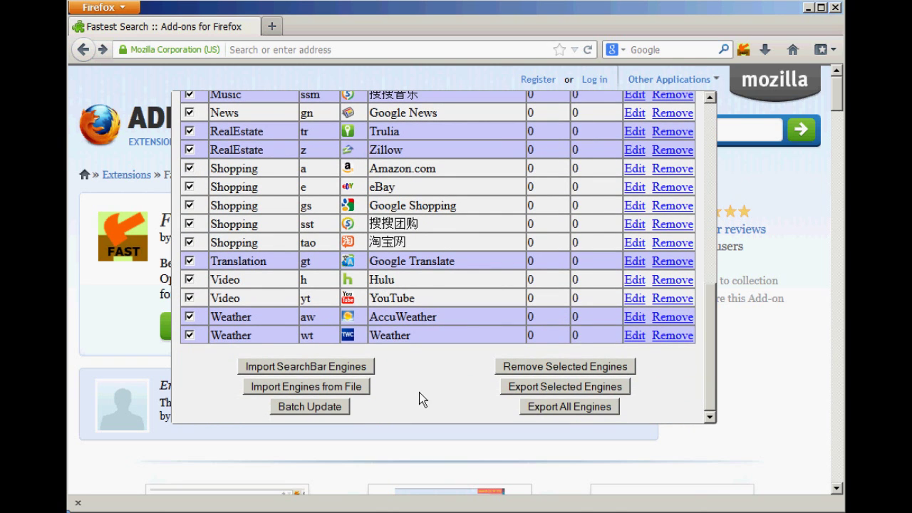
click(626, 58)
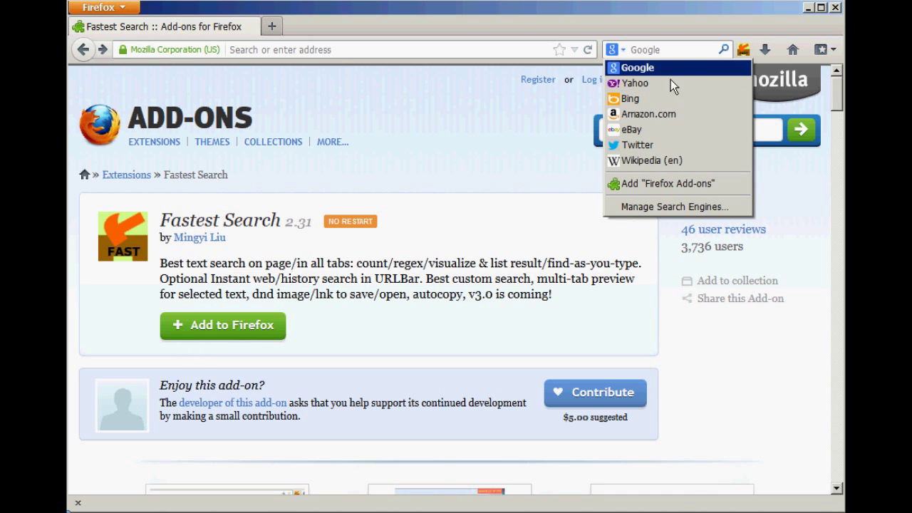
Step: Reopen the Fastest Search engine list and show the SearchBar engines available for import
click(748, 54)
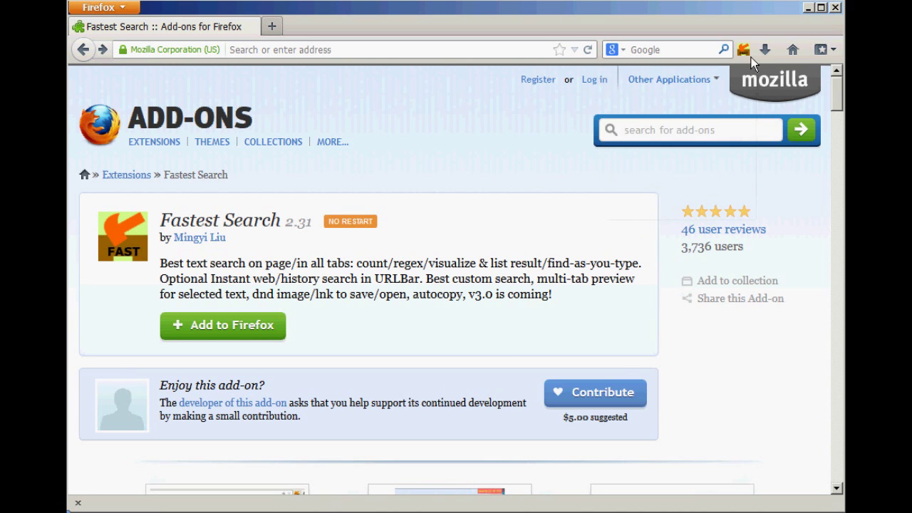
click(747, 55)
click(674, 89)
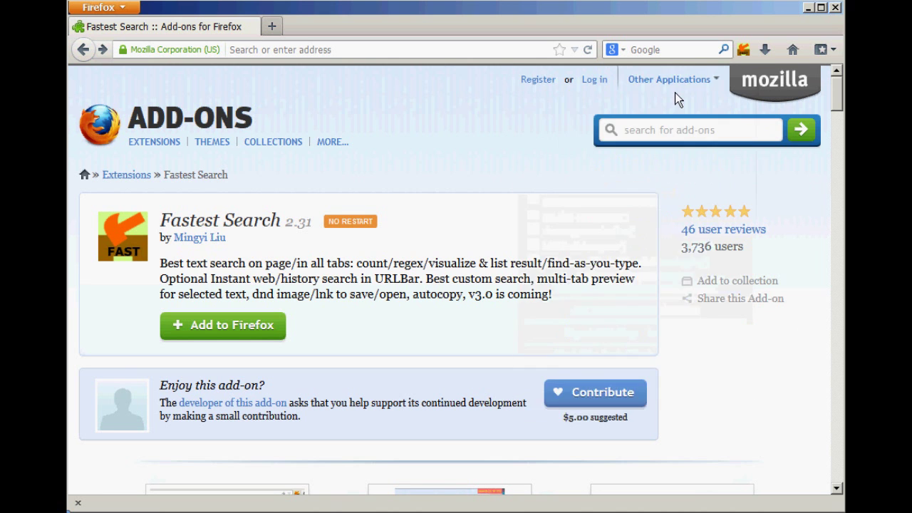
scroll(280, 288, down, 5)
scroll(279, 292, down, 1)
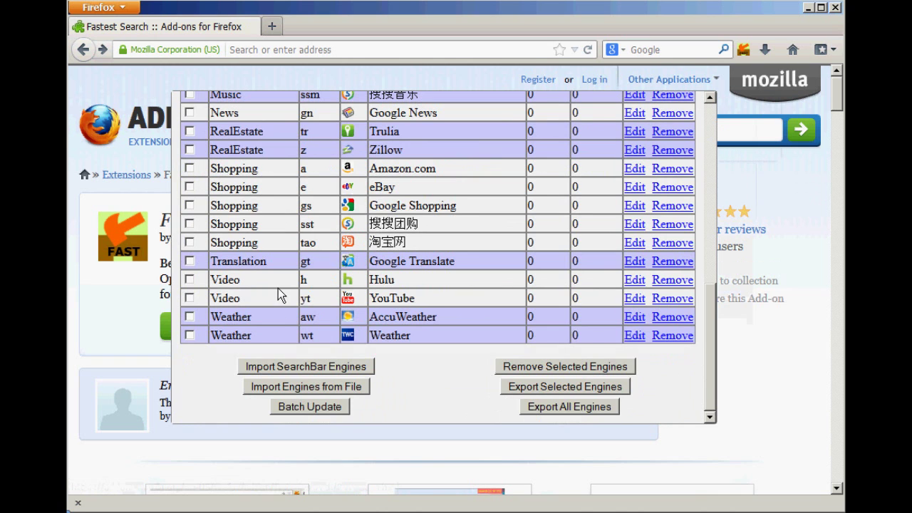
click(295, 376)
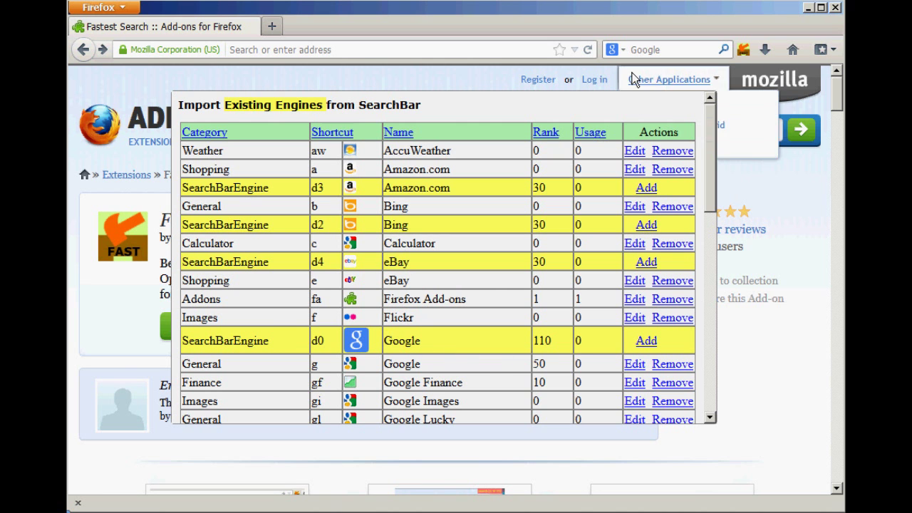
Step: Start adding Bing, inspect its category and shortcut d2, then cancel and close the import table
scroll(579, 268, down, 4)
scroll(598, 263, up, 4)
click(649, 226)
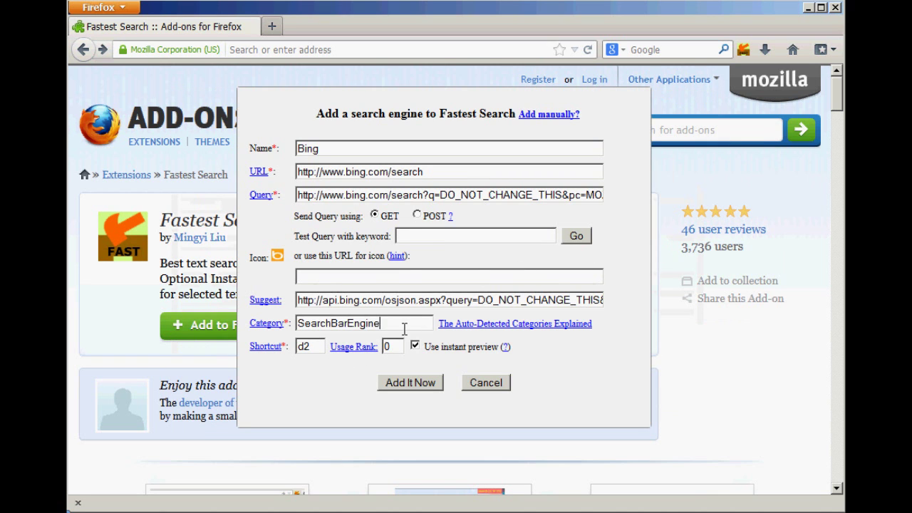
drag(404, 329, 271, 323)
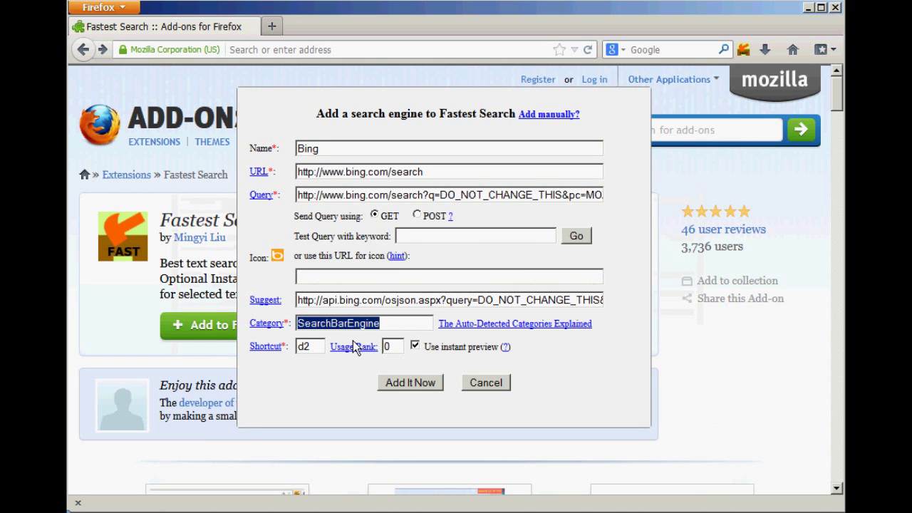
drag(320, 350, 292, 356)
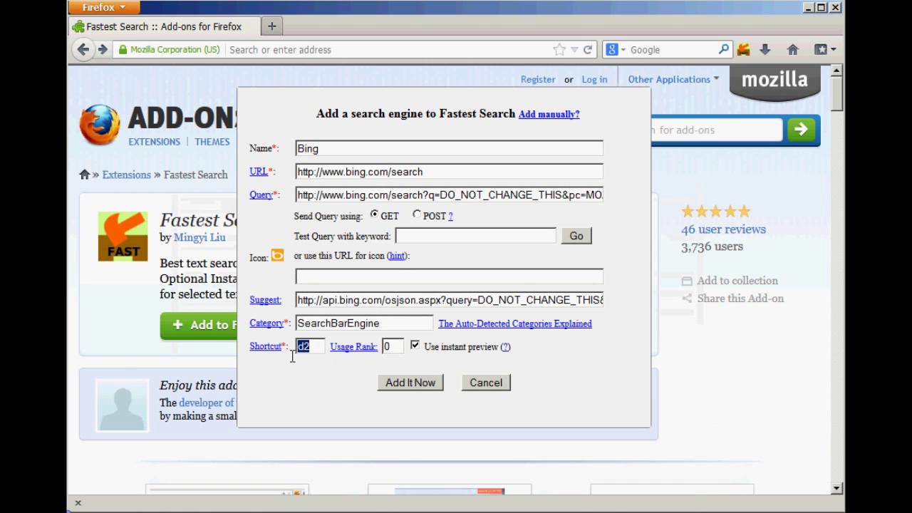
click(423, 388)
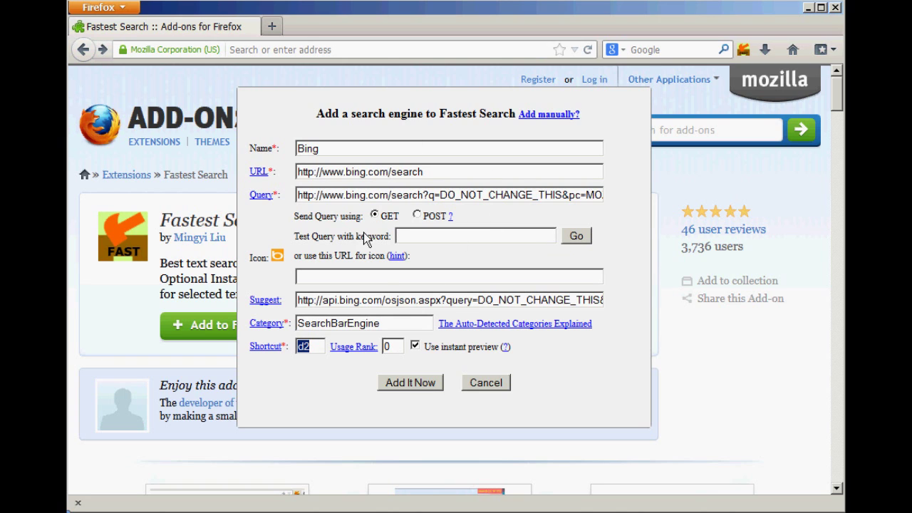
click(503, 388)
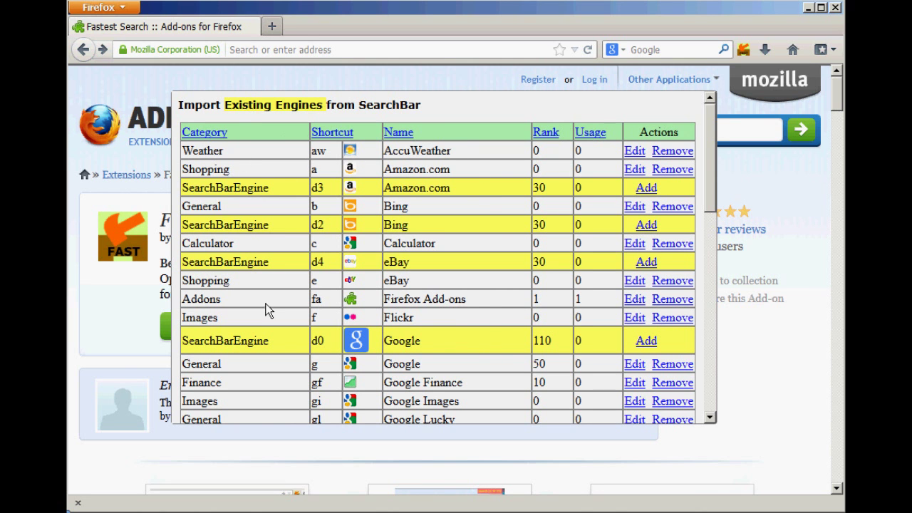
click(130, 327)
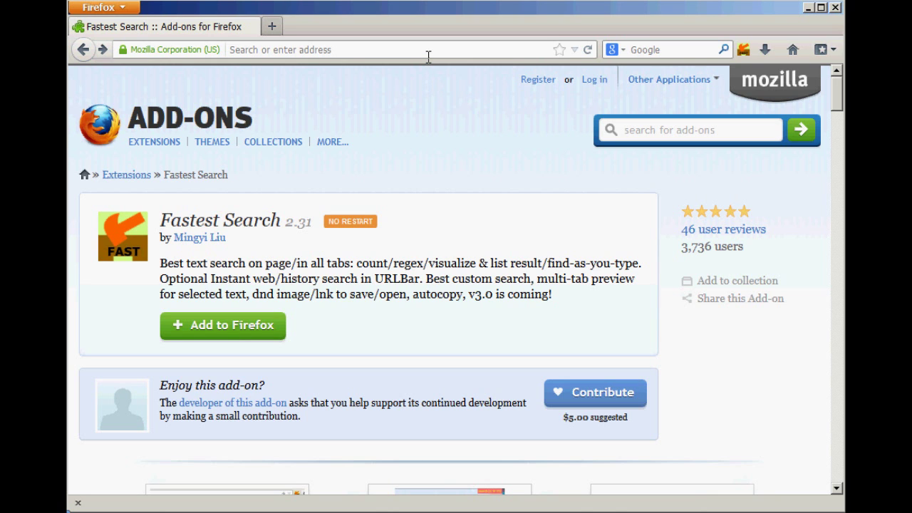
Step: Search 'w,y music' on Wikipedia and Yahoo, close the Wikipedia tab, and open a blank tab
text(w,)
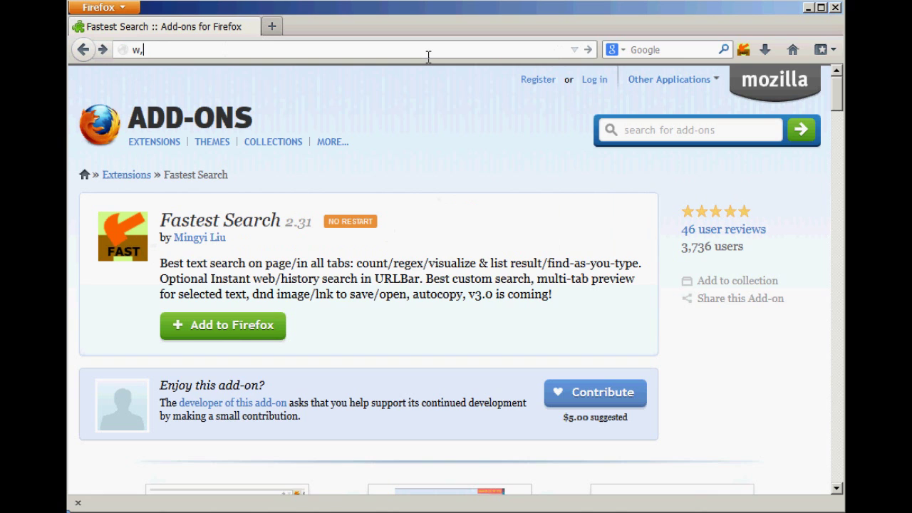
text(y m)
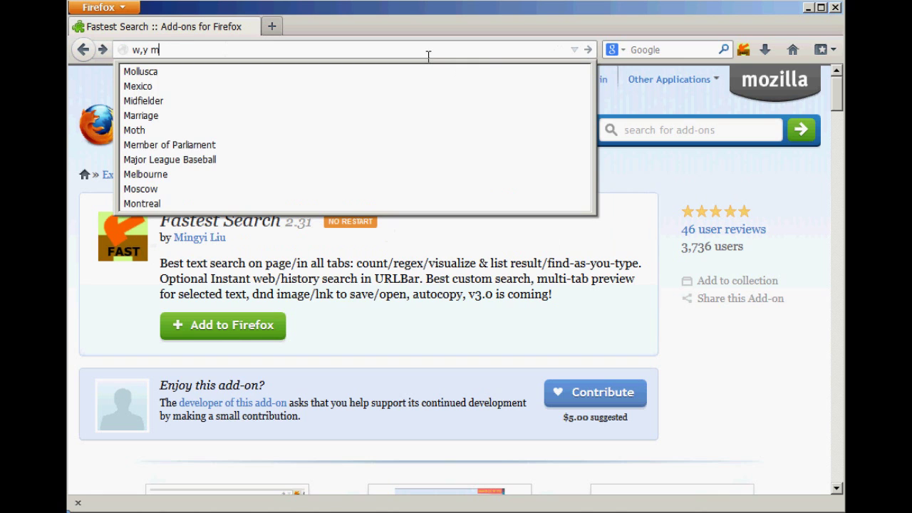
text(usic)
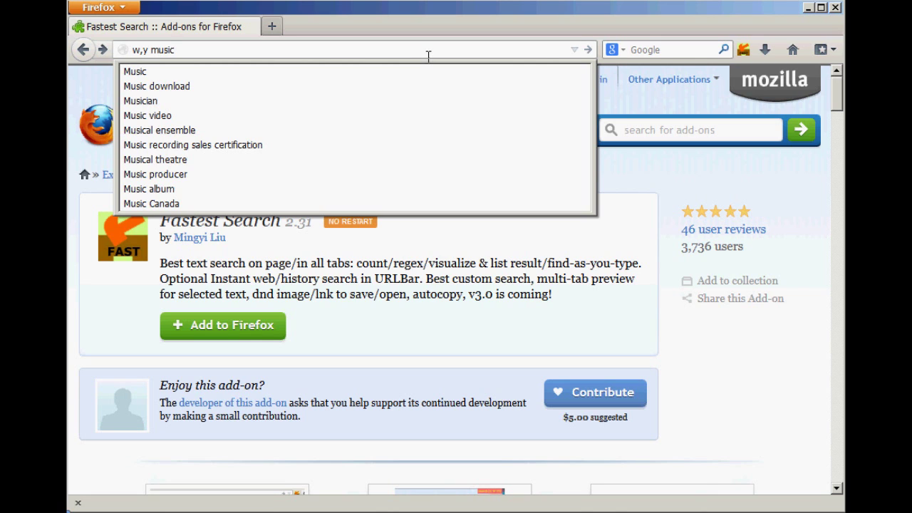
key(Return)
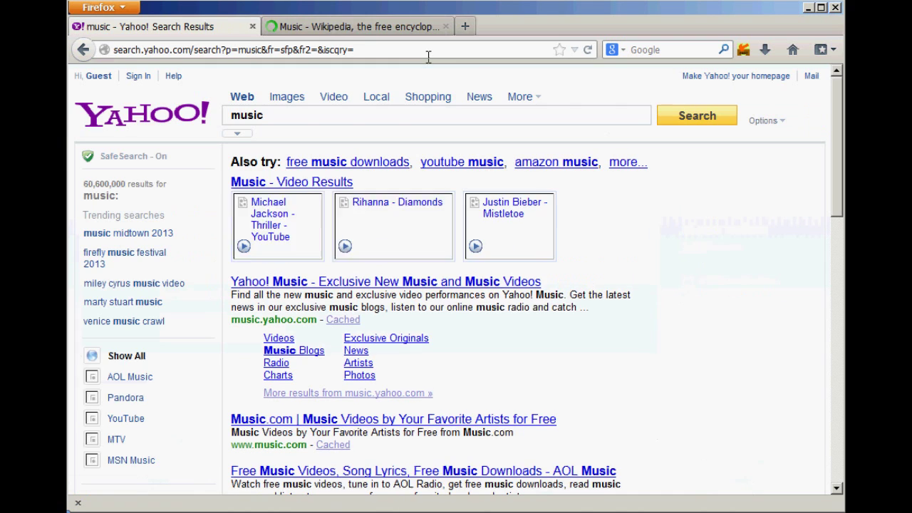
click(335, 31)
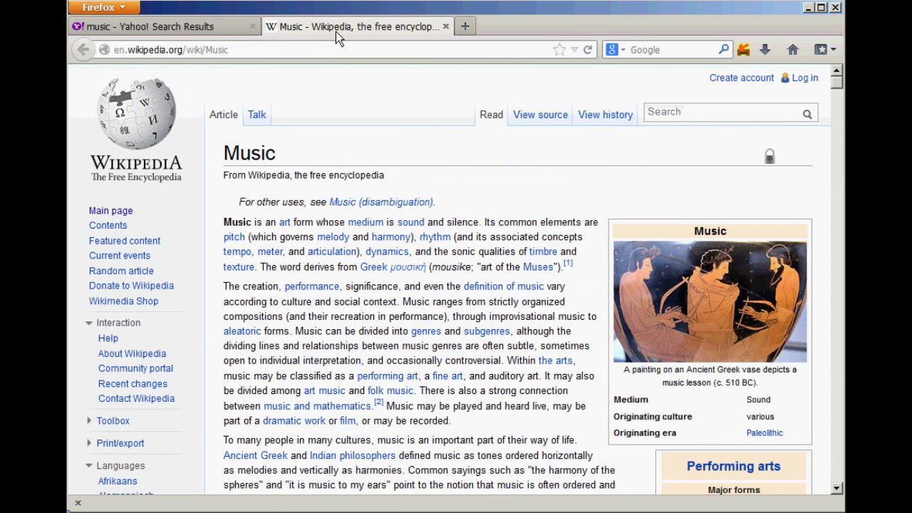
click(213, 31)
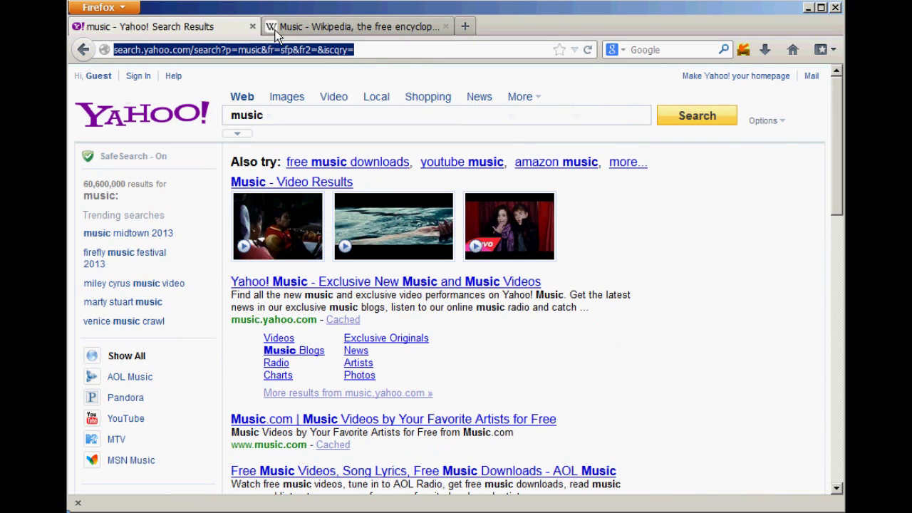
click(319, 35)
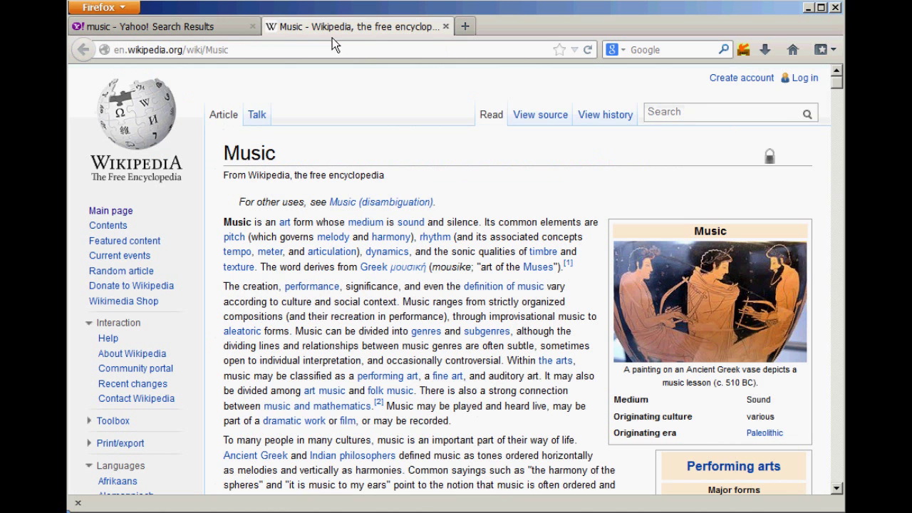
click(445, 27)
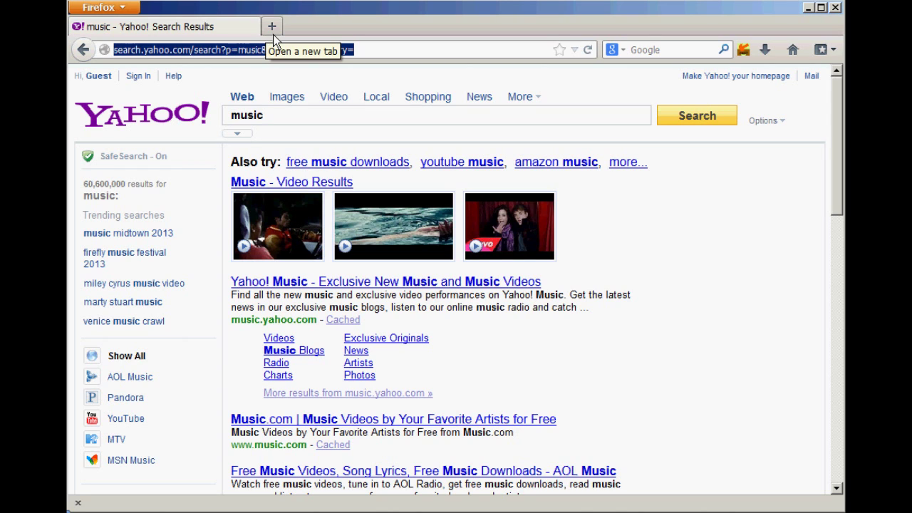
key(ctrl+t)
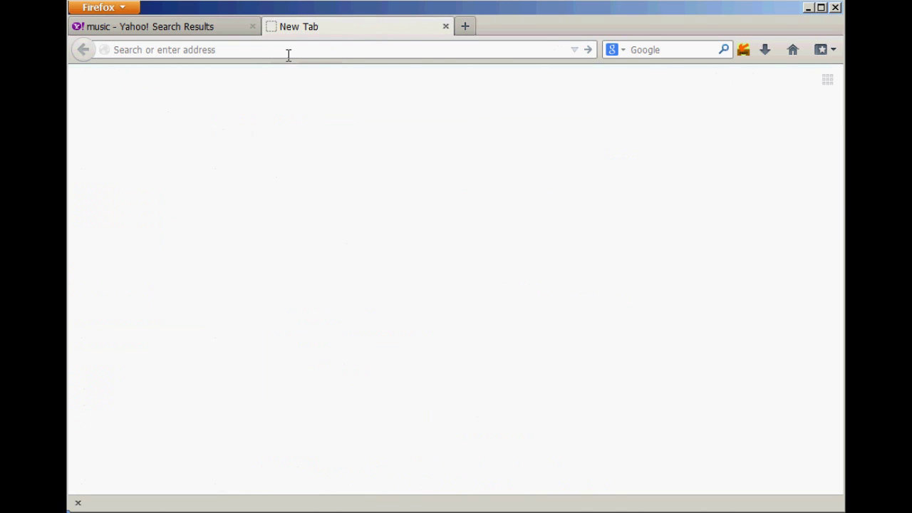
Step: Preview Wikipedia suggestions for 'w classi' in the address bar, then clear it
text(w )
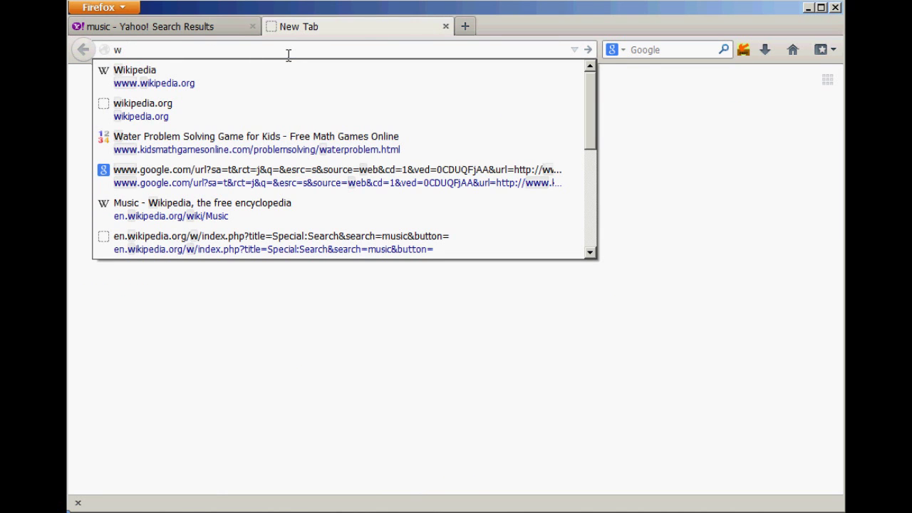
text(classi)
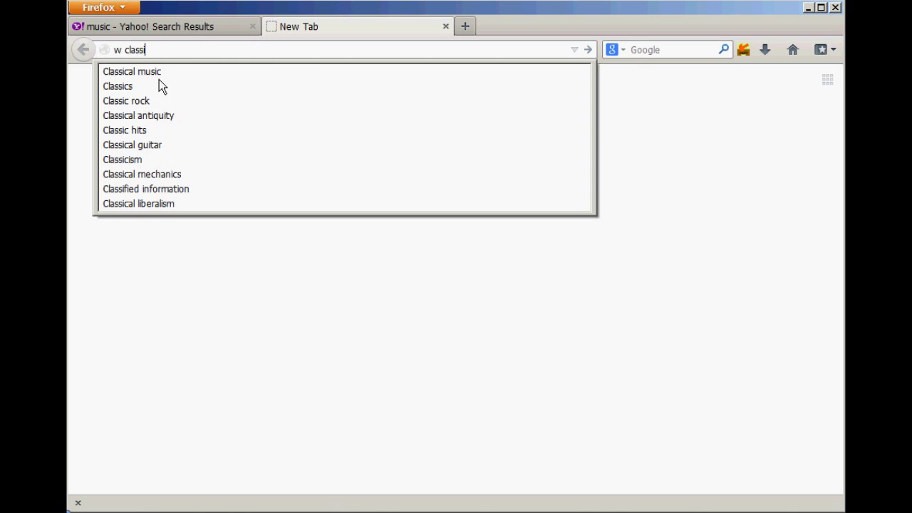
drag(159, 55, 101, 54)
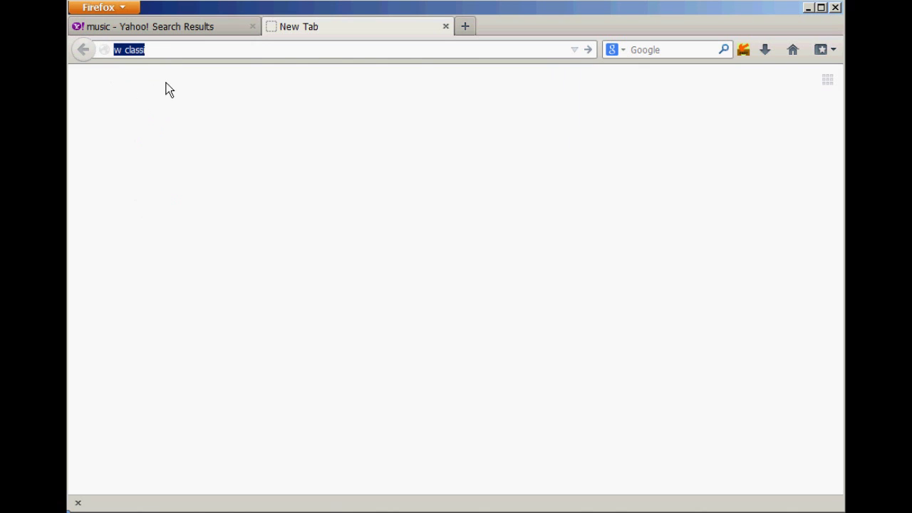
key(BackSpace)
Step: Enter 'w class' in the web search bar for suggestions, then return to the Yahoo tab
click(662, 55)
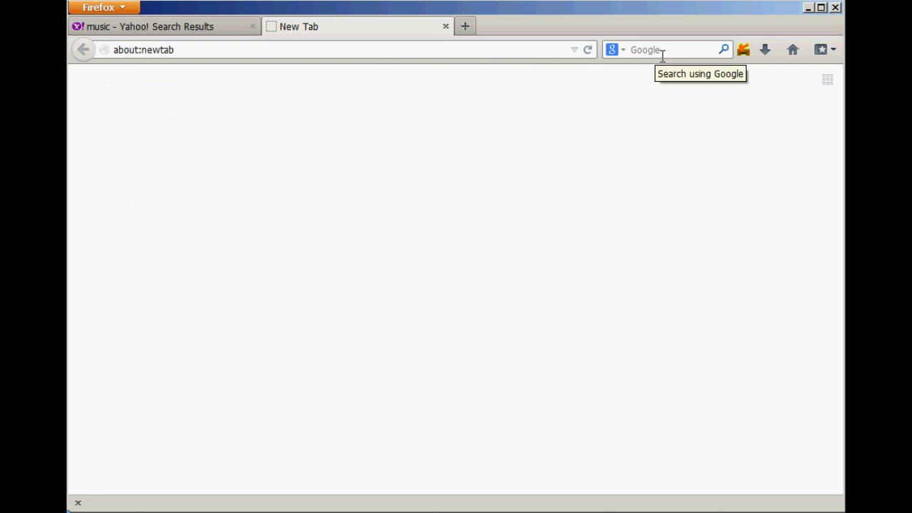
text(w )
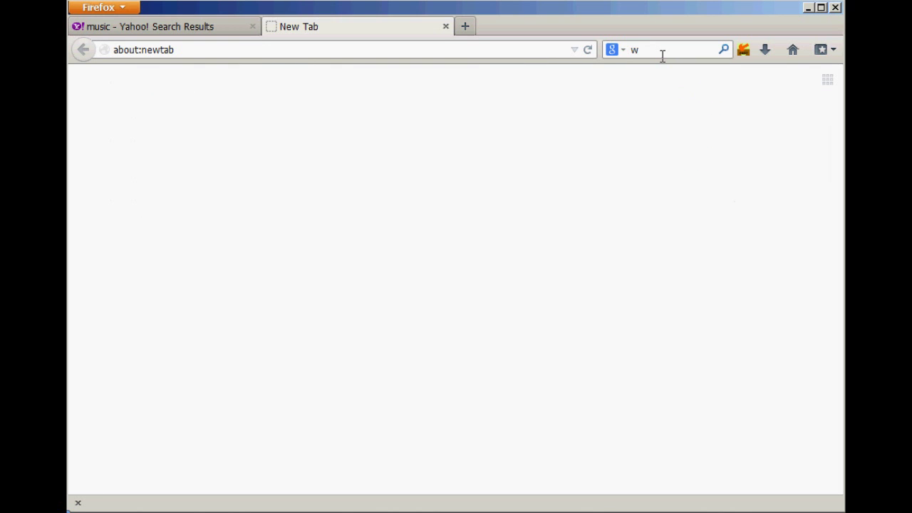
text(class)
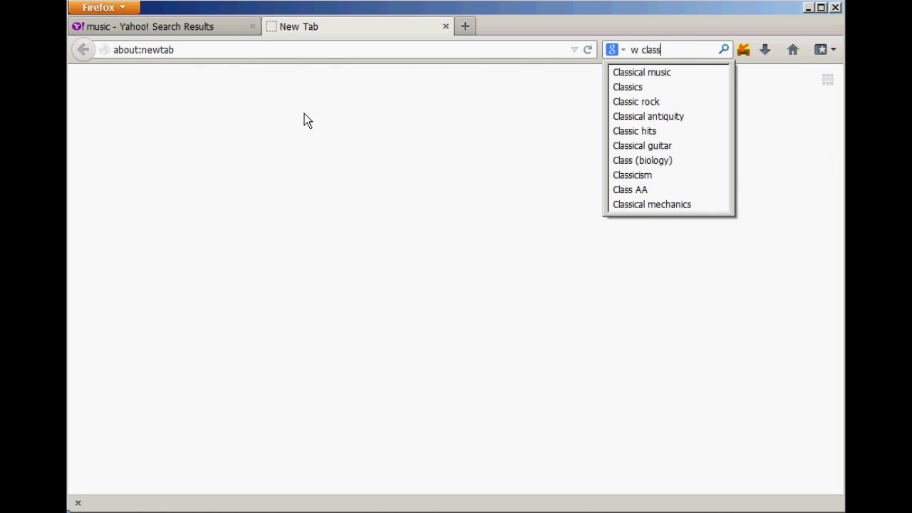
click(288, 113)
click(233, 29)
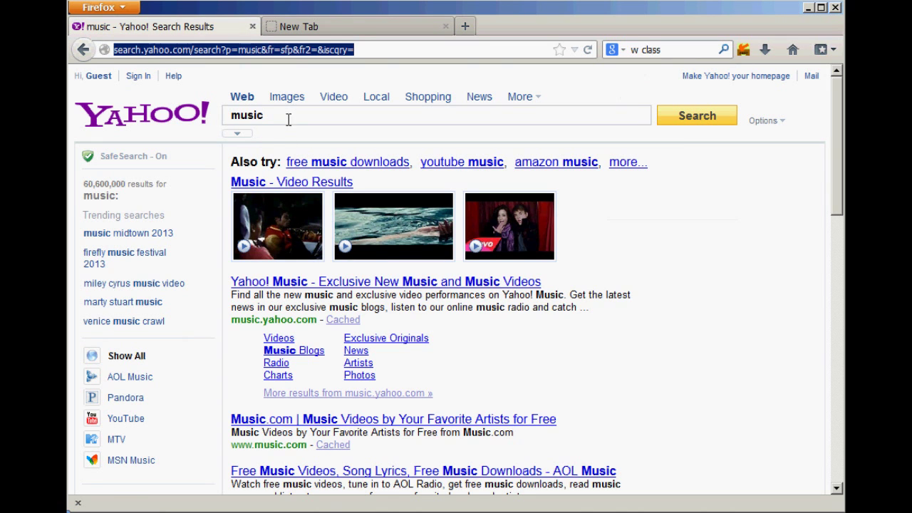
Step: Rerun the Yahoo music query on Google by prefixing it with ';g'
drag(287, 116, 212, 116)
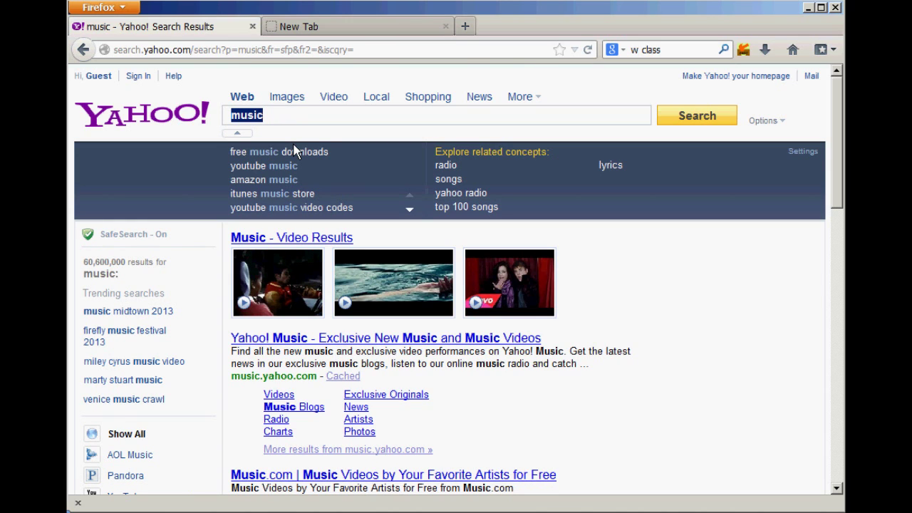
key(Home)
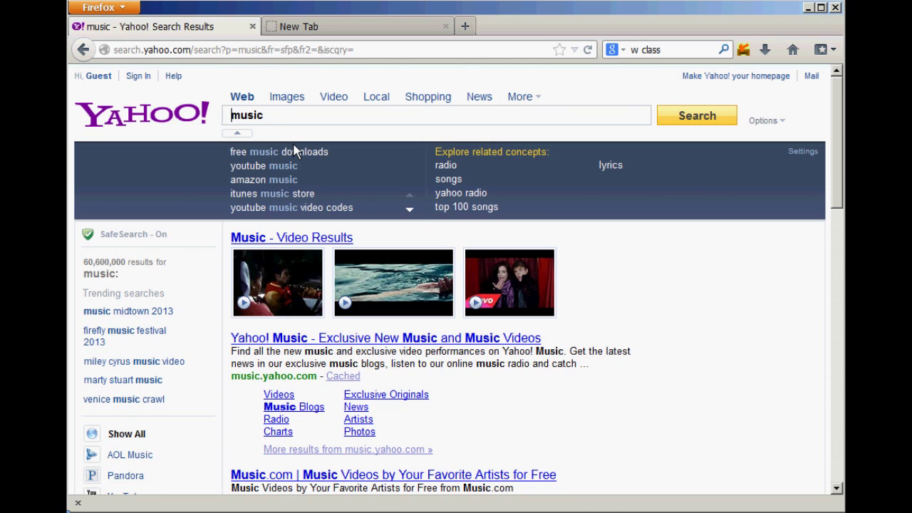
text(;g)
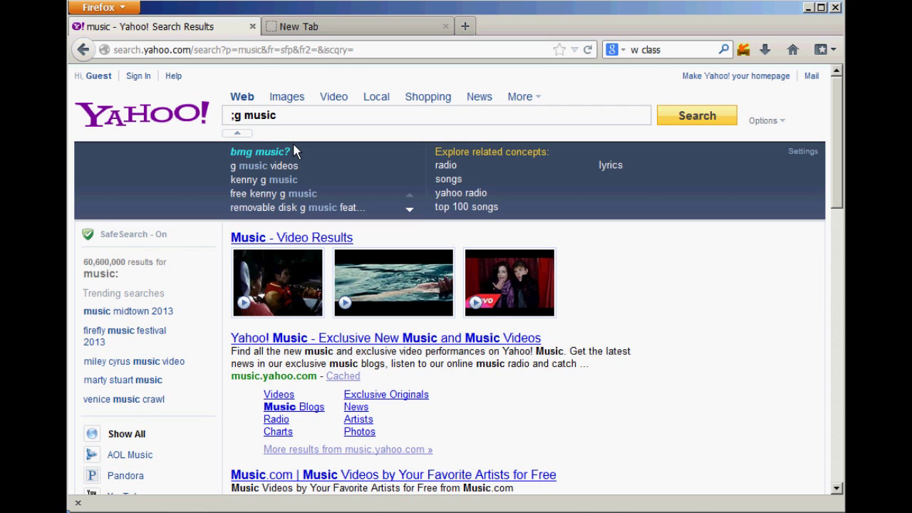
key(Return)
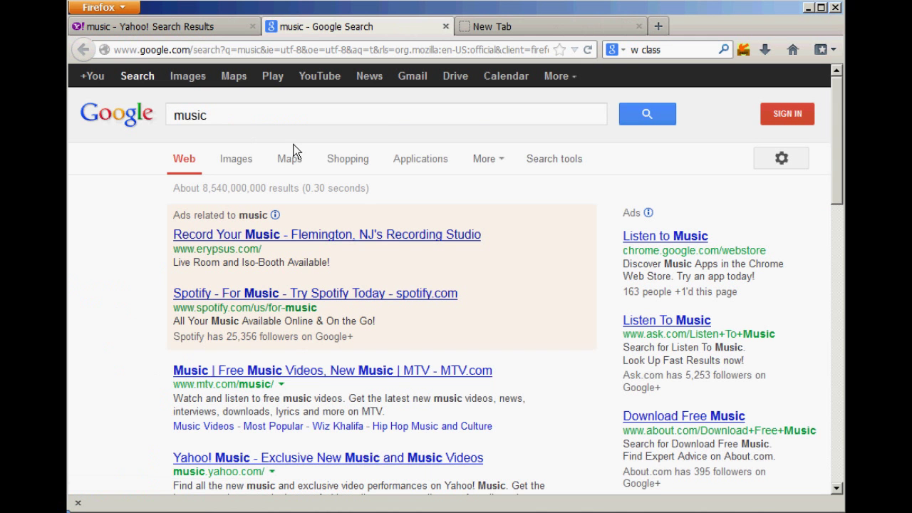
Step: Close the Google results tab and empty Yahoo's search box
middle_click(289, 32)
click(169, 34)
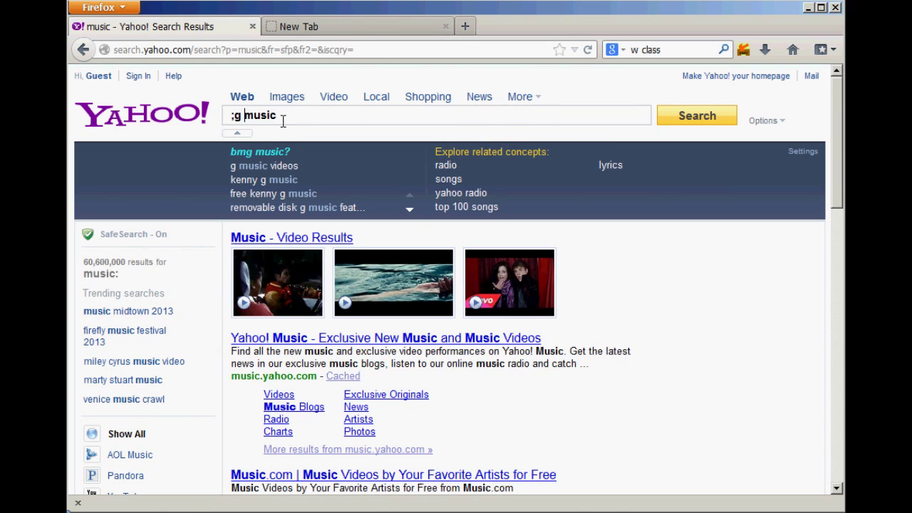
drag(297, 122, 198, 130)
key(BackSpace)
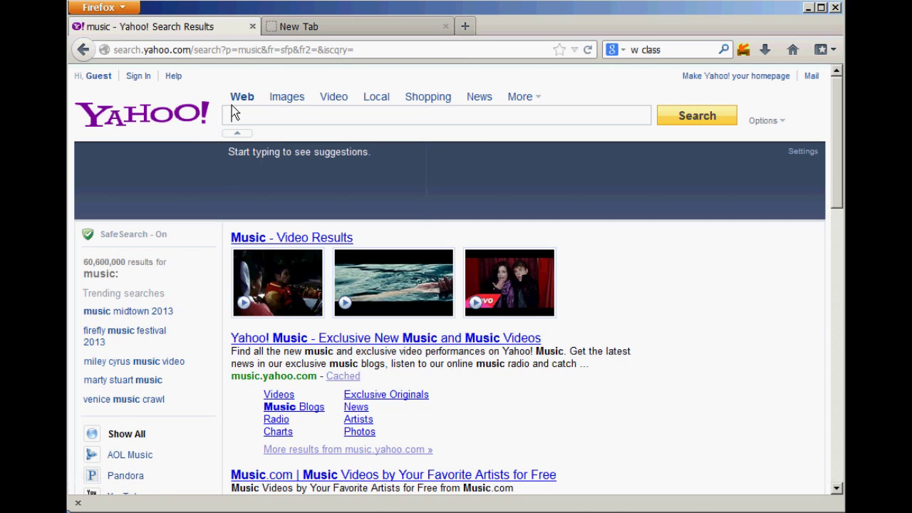
Step: Load finviz.com in the blank tab, add another blank tab, then return to the Yahoo results
key(ctrl+Tab)
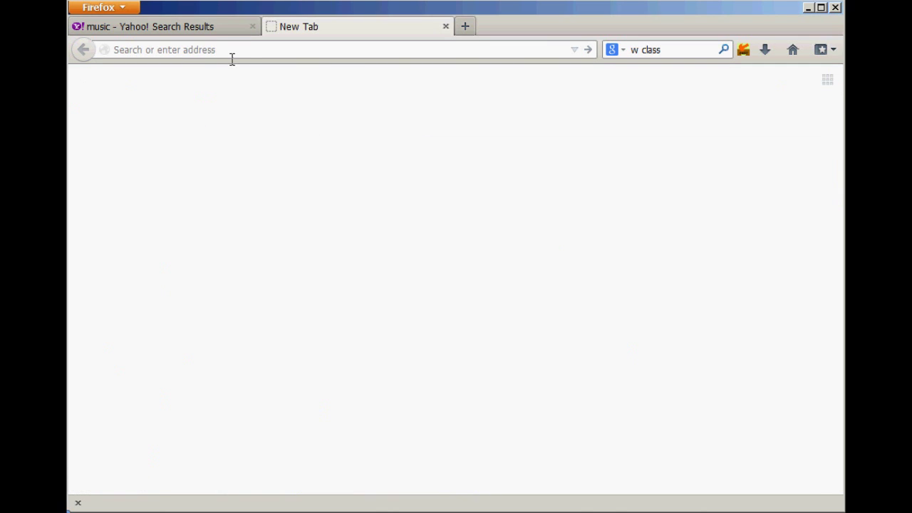
text(fin)
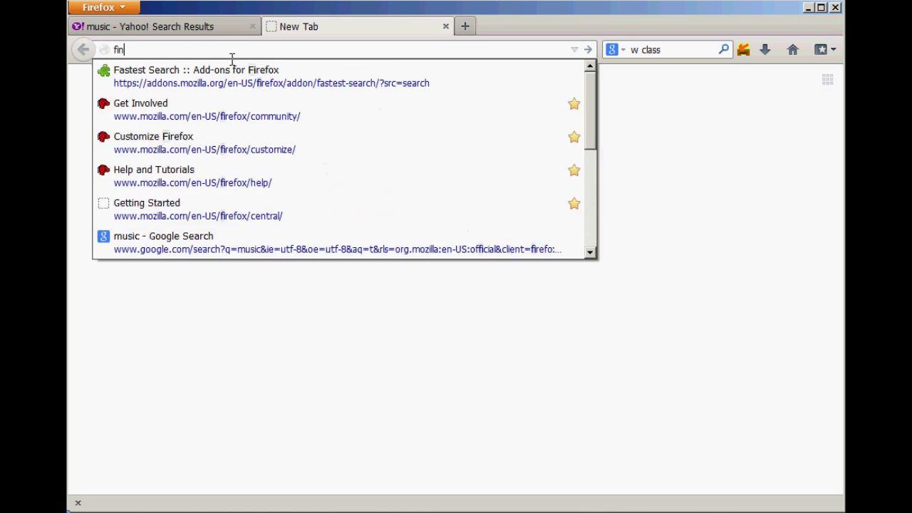
text(viz.com)
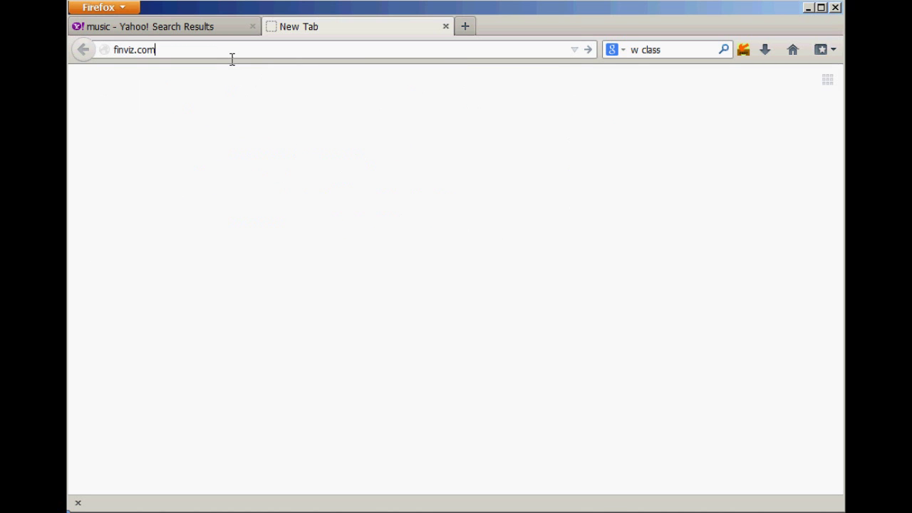
key(Return)
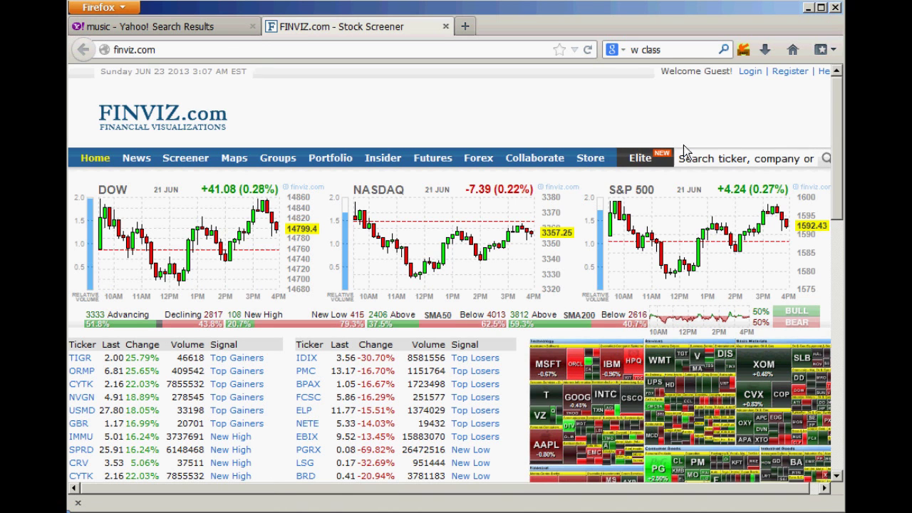
click(738, 165)
click(465, 28)
click(191, 28)
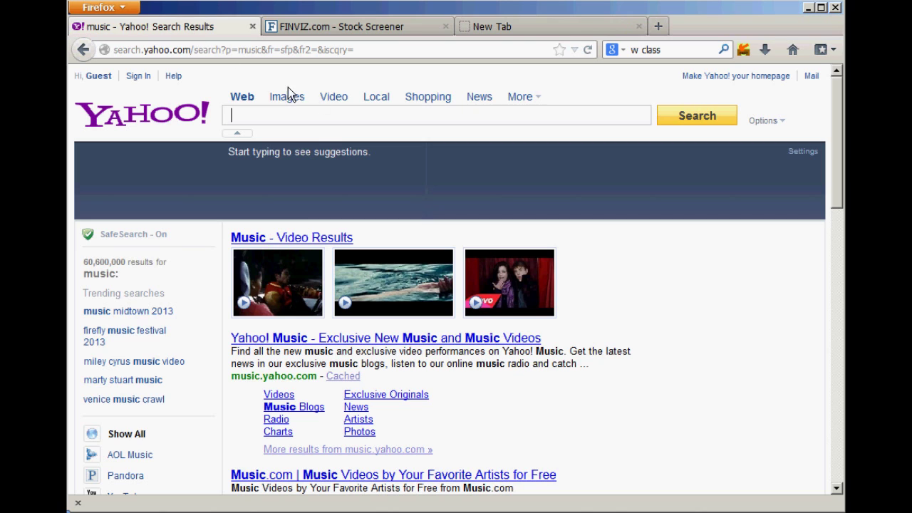
Step: Start adding Yahoo's search as a Fastest Search engine with test category and shortcut, then discard it
right_click(310, 124)
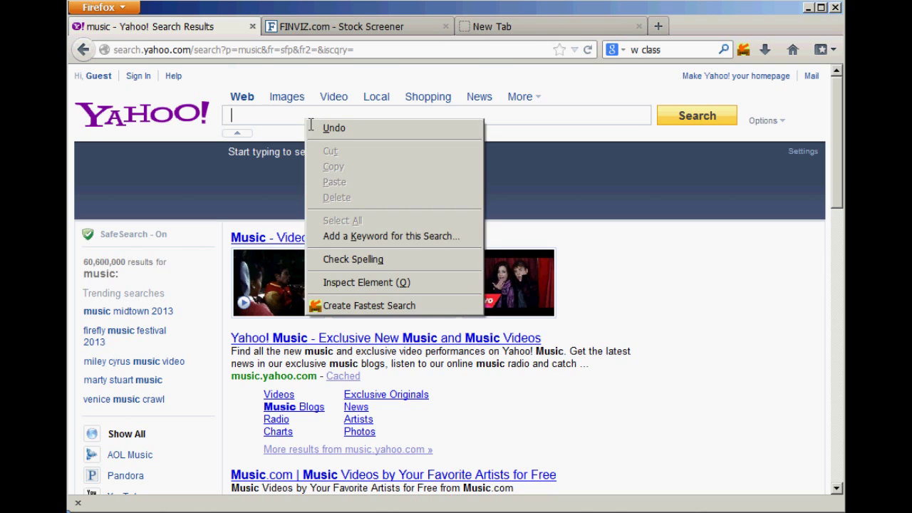
click(351, 316)
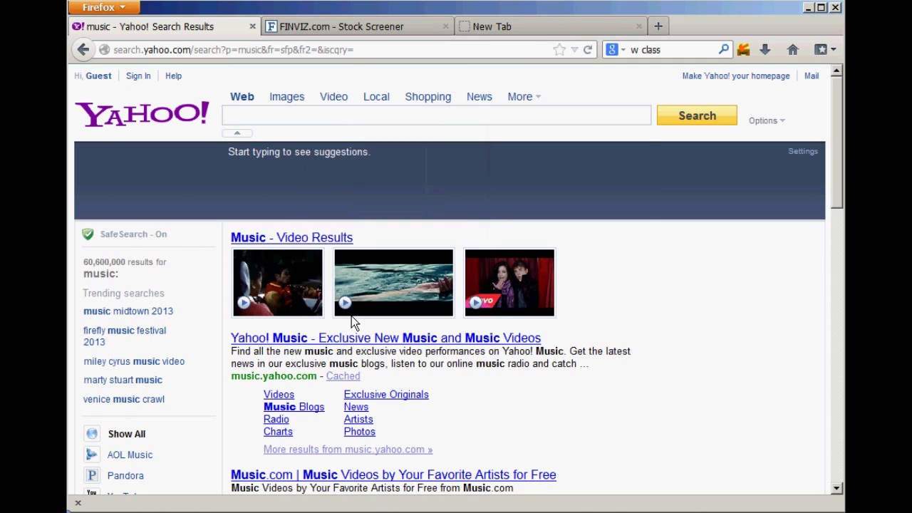
click(330, 324)
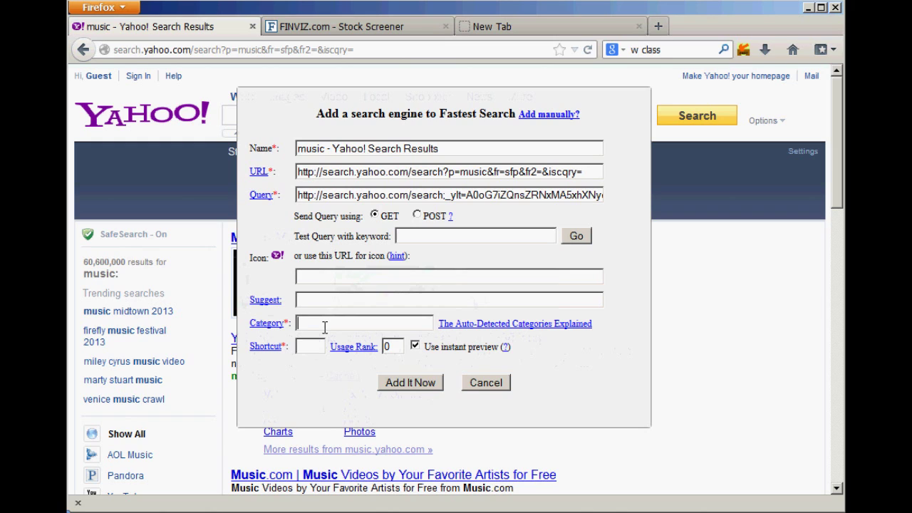
text(asfsa)
click(314, 348)
text(ass)
key(BackSpace)
click(491, 388)
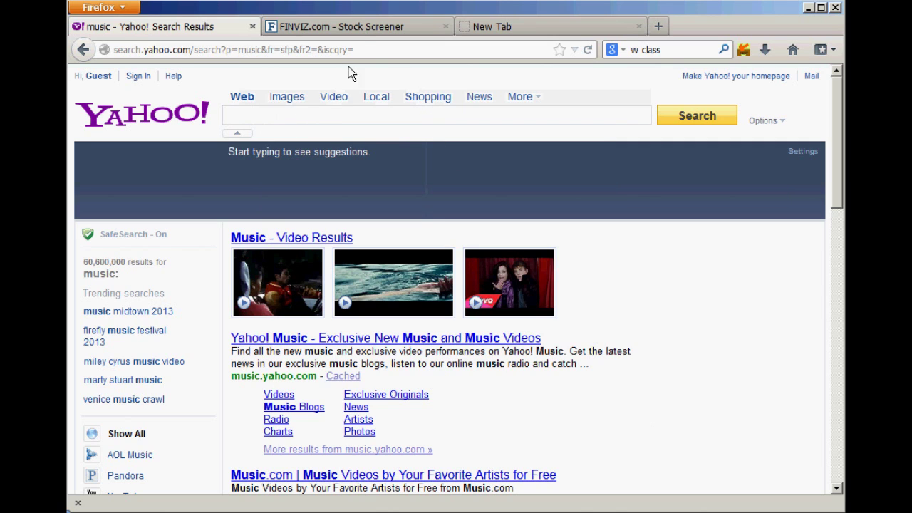
Step: On the FINVIZ tab, search for the ticker TESTKEY
click(352, 29)
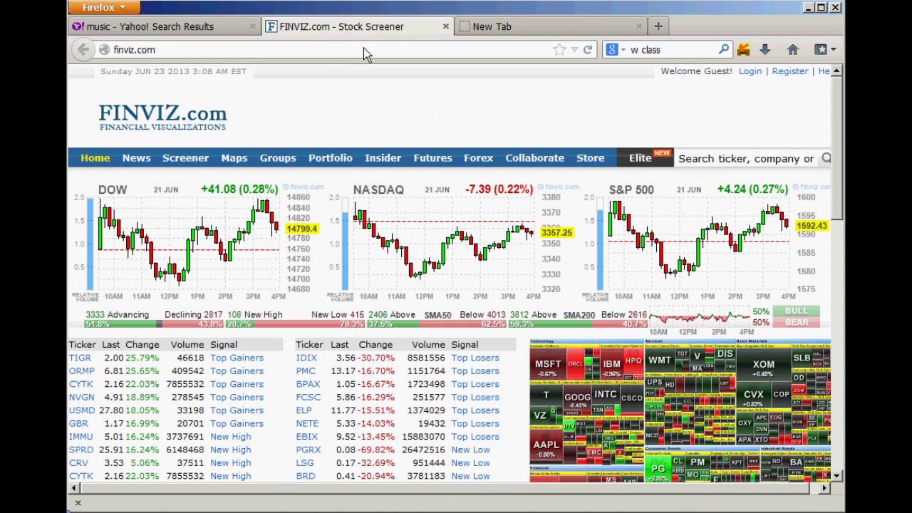
click(699, 159)
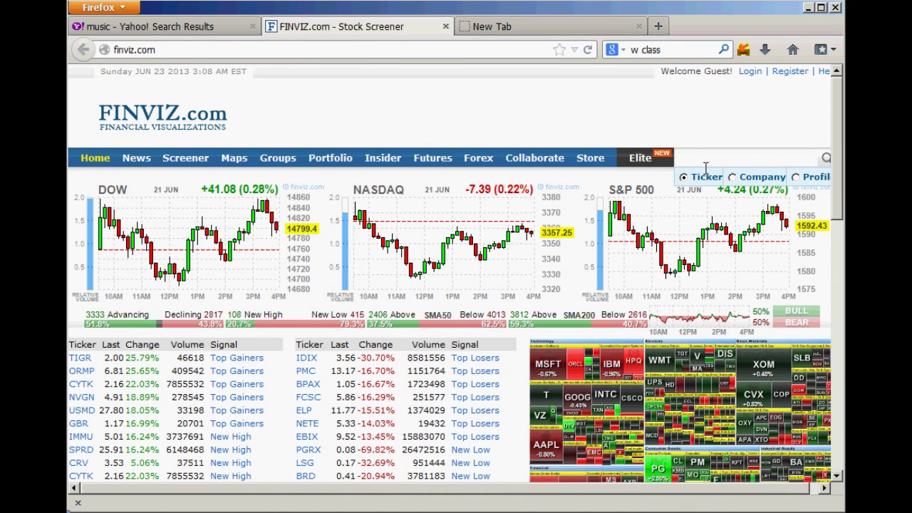
right_click(705, 168)
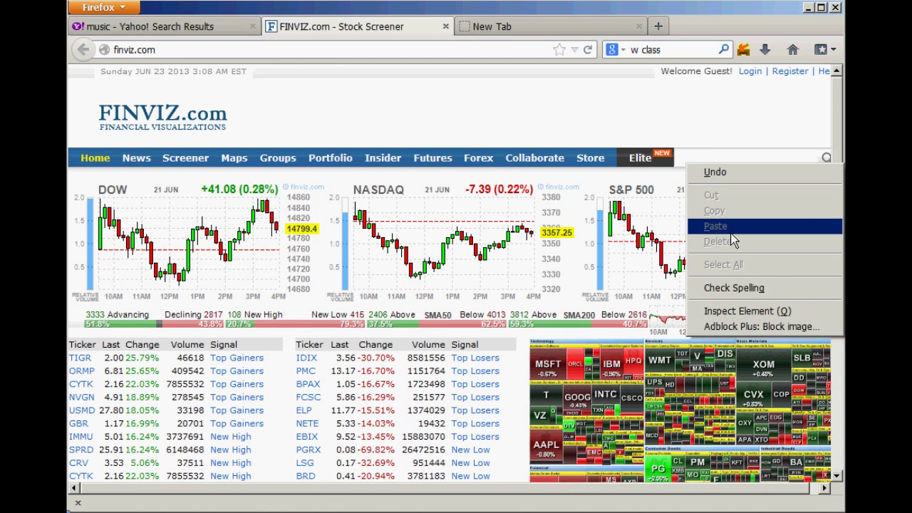
click(691, 165)
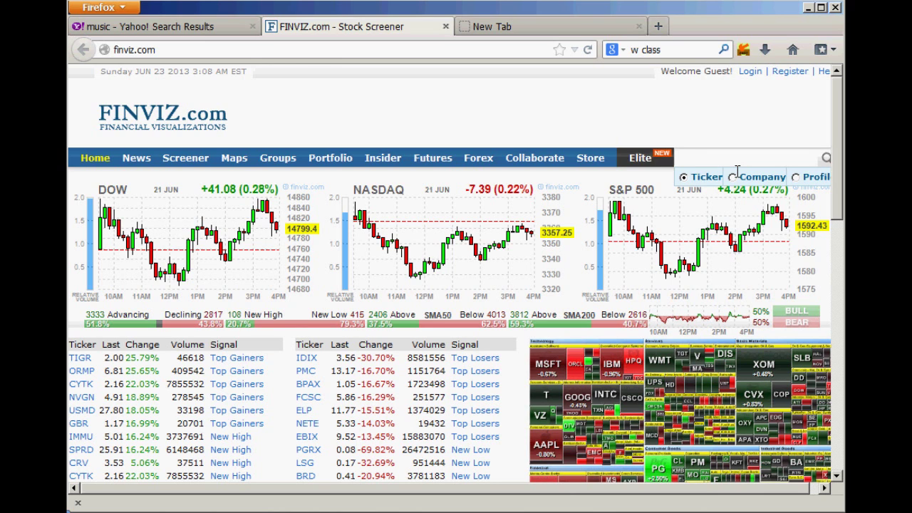
text(TESTKEY)
key(Return)
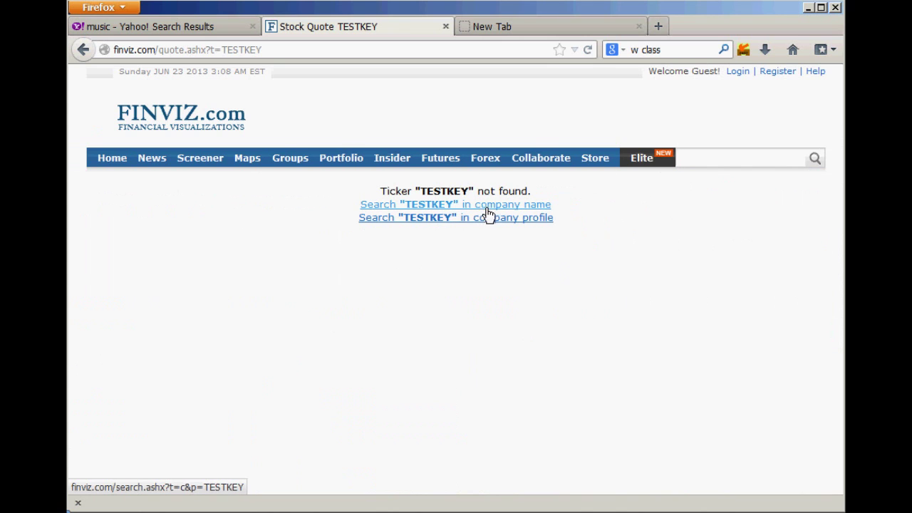
Step: Begin adding the FINVIZ page as a Fastest Search engine with test values, then cancel
click(751, 58)
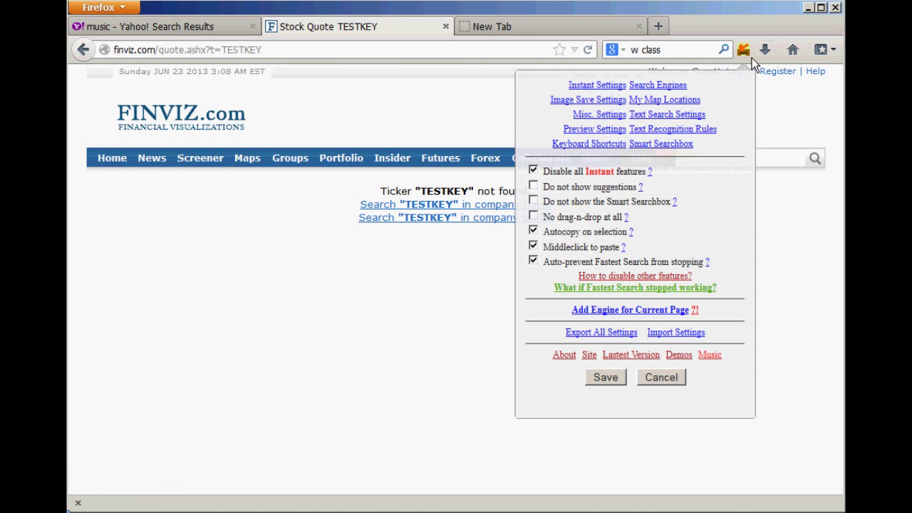
click(603, 318)
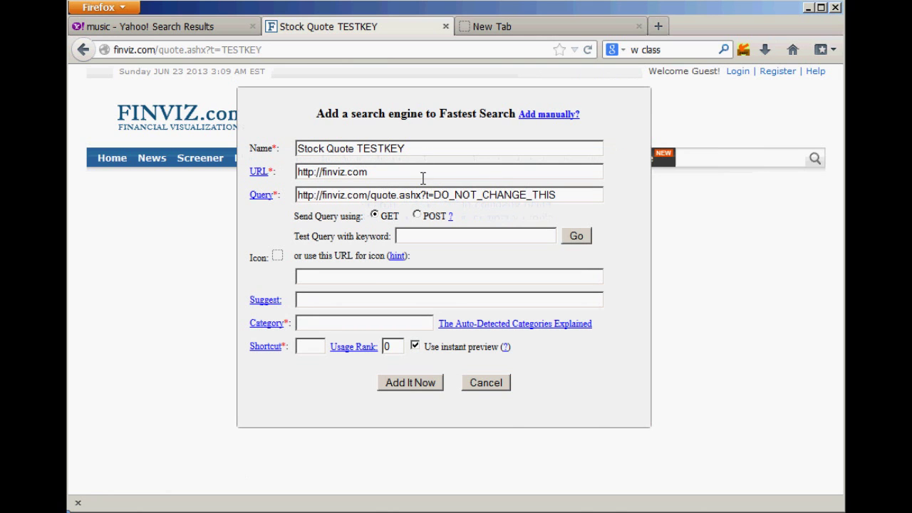
click(327, 332)
text(asdfsdadasfs)
click(322, 348)
text(asfd)
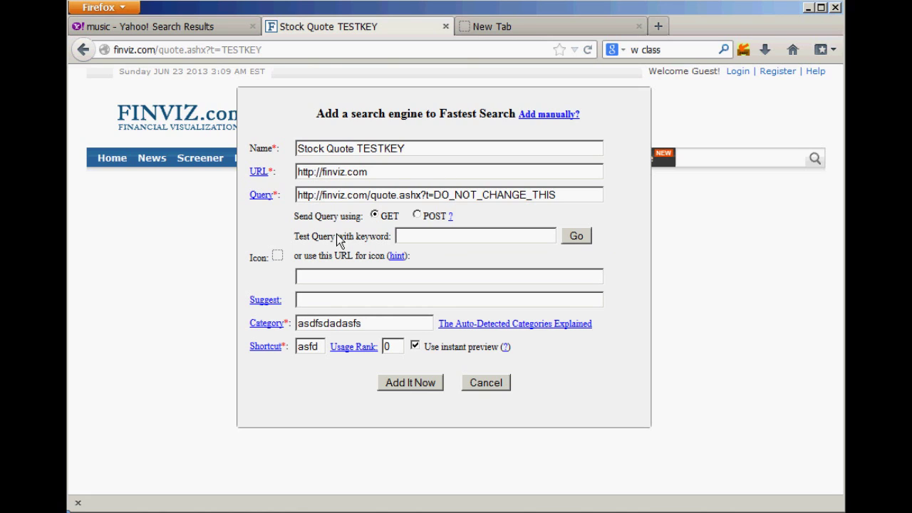
click(489, 388)
Step: Close the TESTKEY stock quote tab and return to Yahoo's search box
click(707, 158)
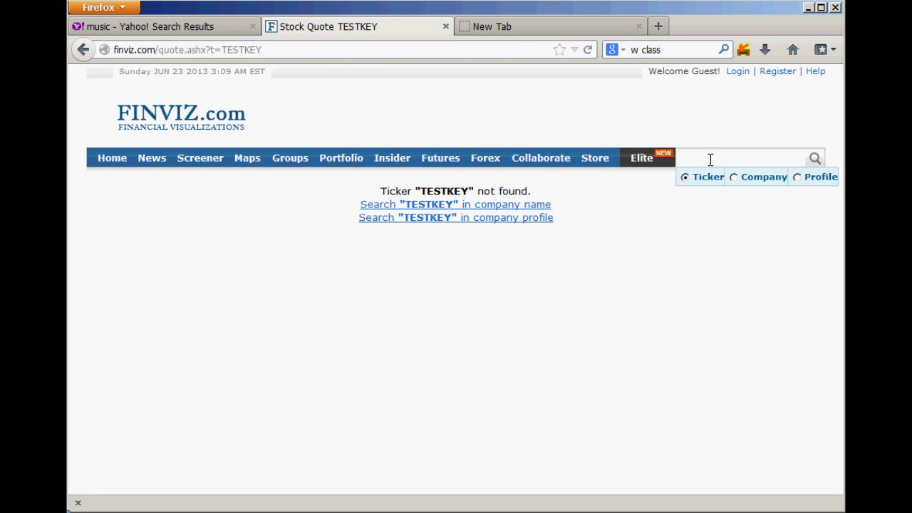
right_click(705, 160)
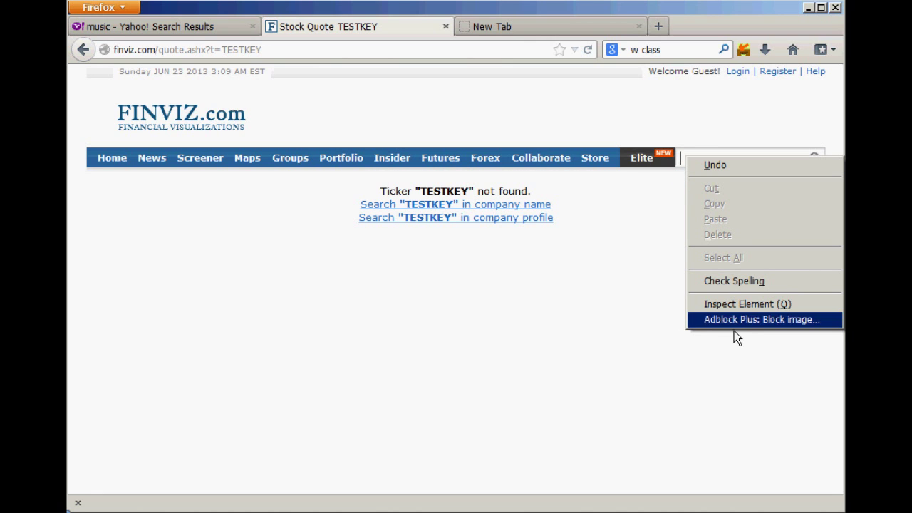
click(550, 340)
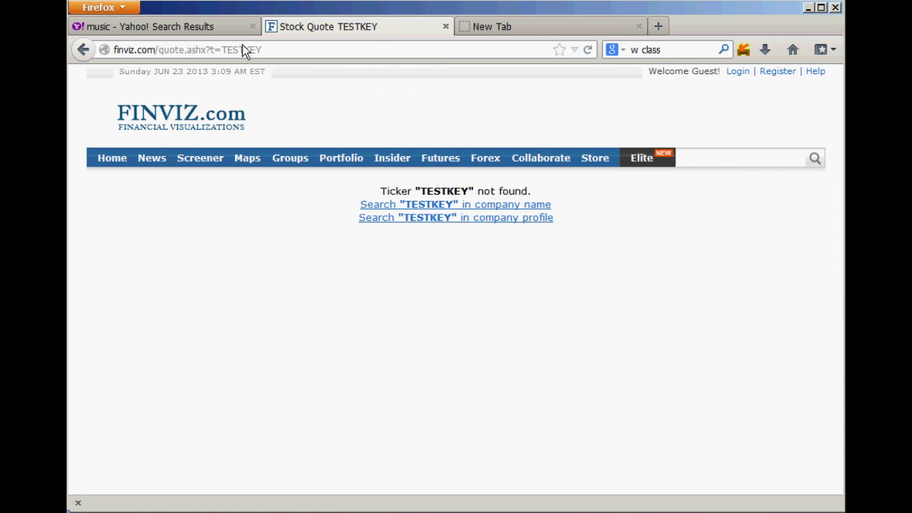
middle_click(333, 30)
click(206, 32)
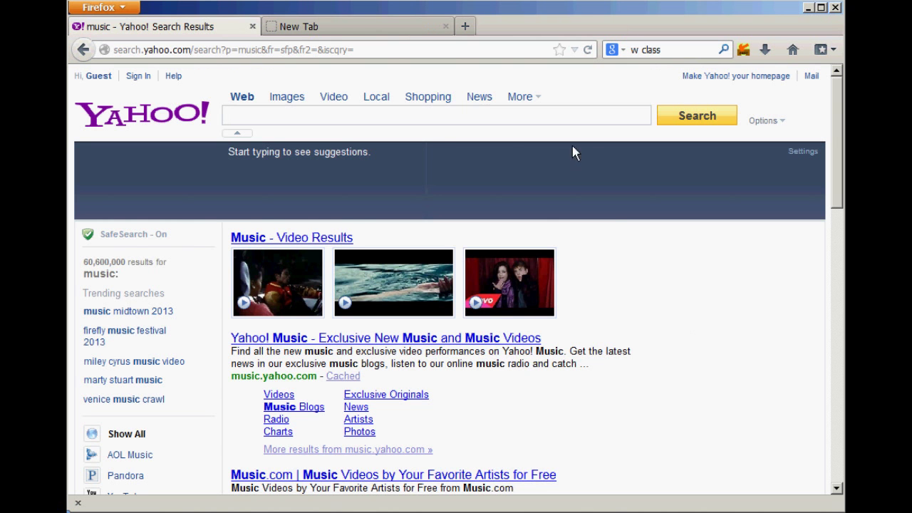
right_click(436, 119)
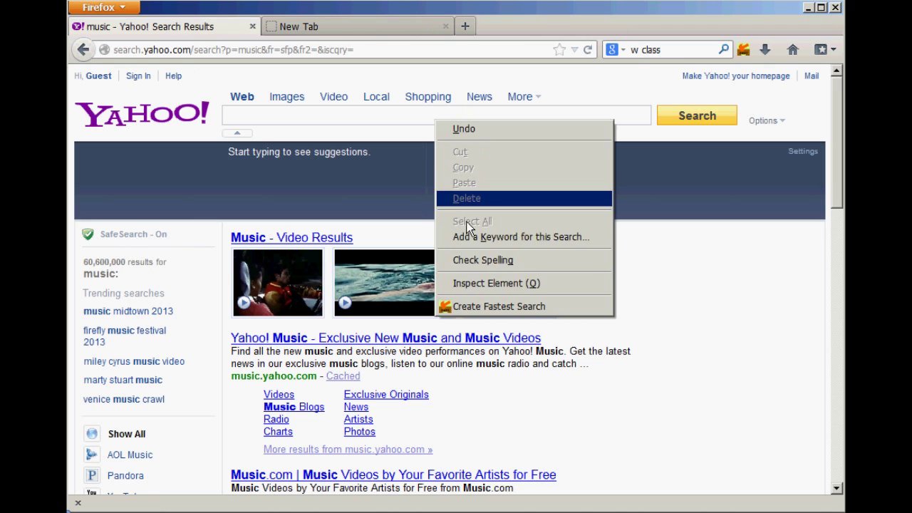
click(487, 317)
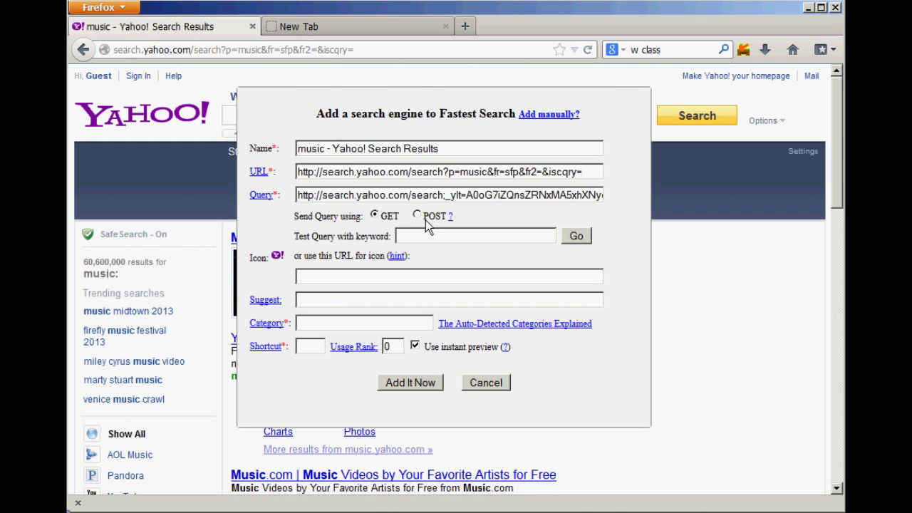
click(425, 239)
text(addsafd)
click(487, 386)
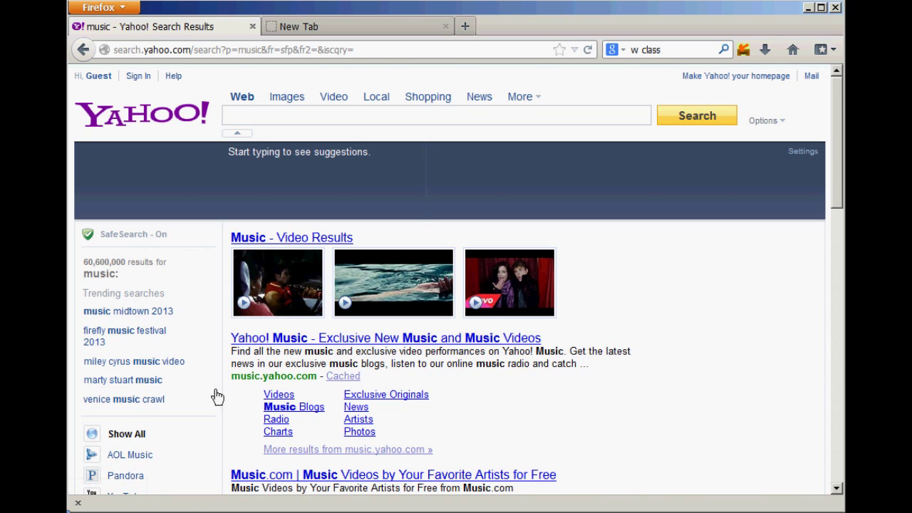
Step: Hide the bottom add-on bar and briefly check the search engine list
click(77, 503)
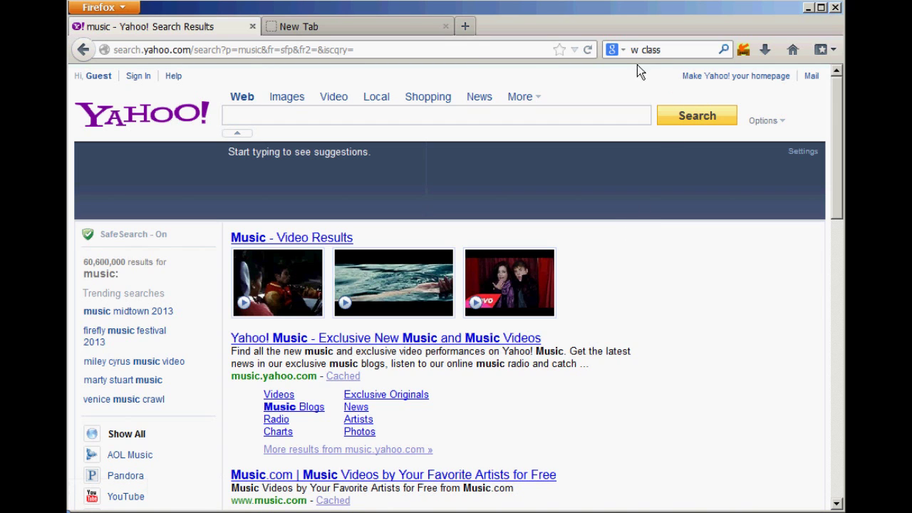
click(614, 50)
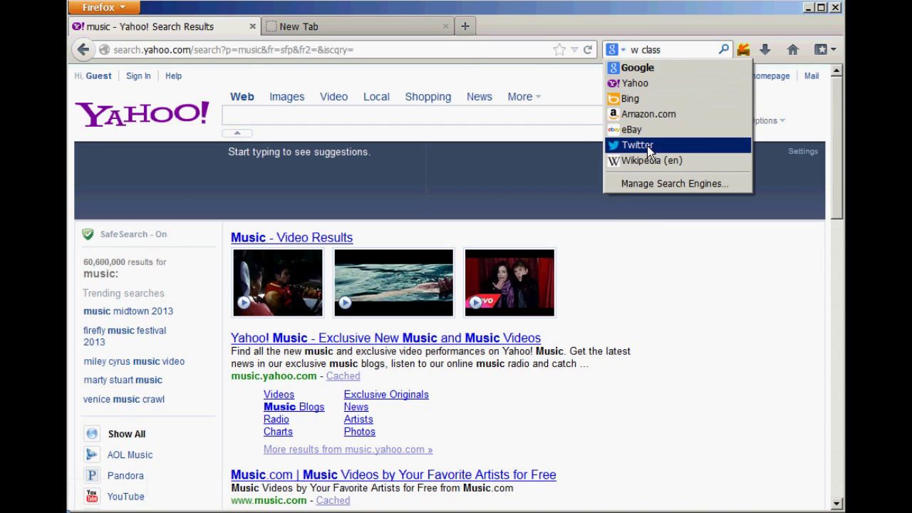
click(652, 44)
scroll(434, 225, down, 2)
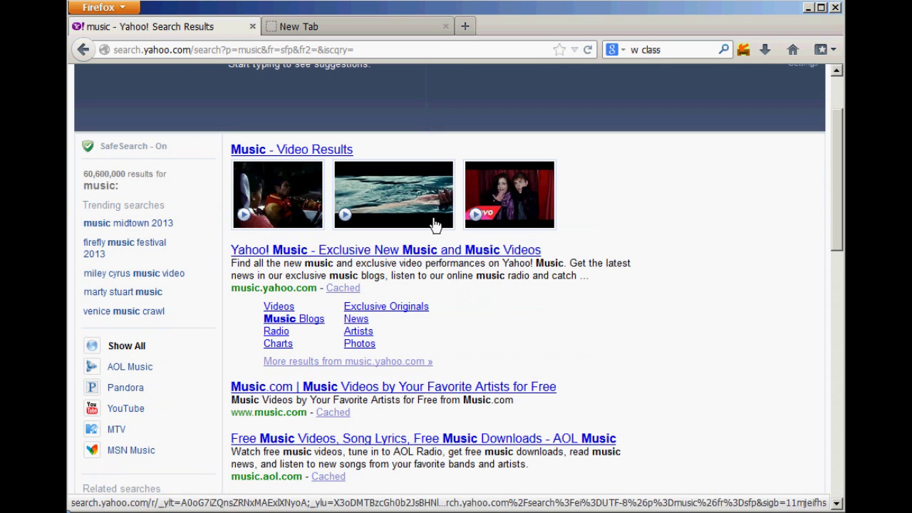
scroll(463, 229, up, 2)
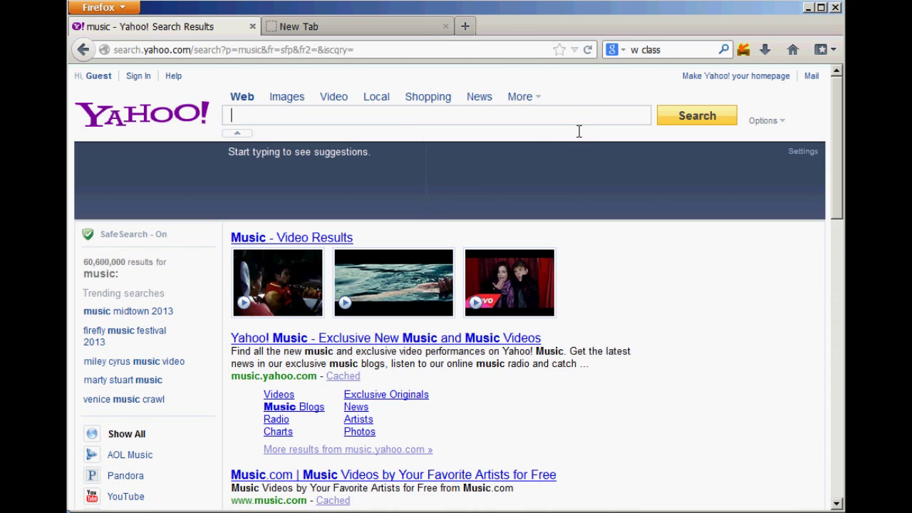
Step: Uncheck 'Disable all Instant features' in Fastest Search options and save
click(751, 57)
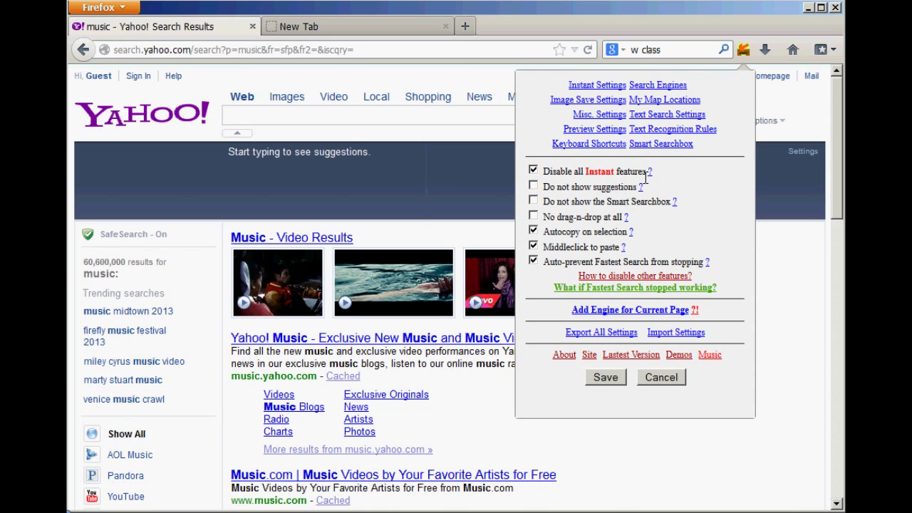
click(534, 172)
click(610, 388)
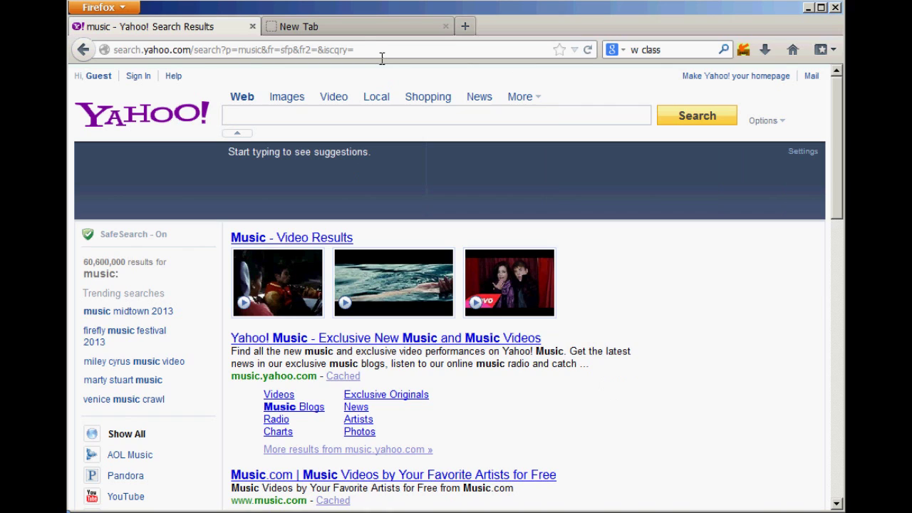
click(378, 57)
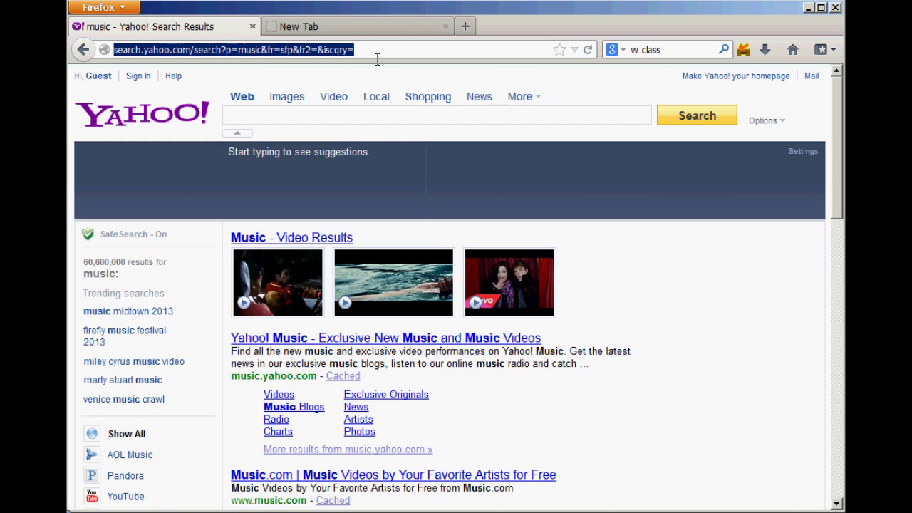
Step: Go to Google News by entering 'new' in the address bar
text(new)
key(Return)
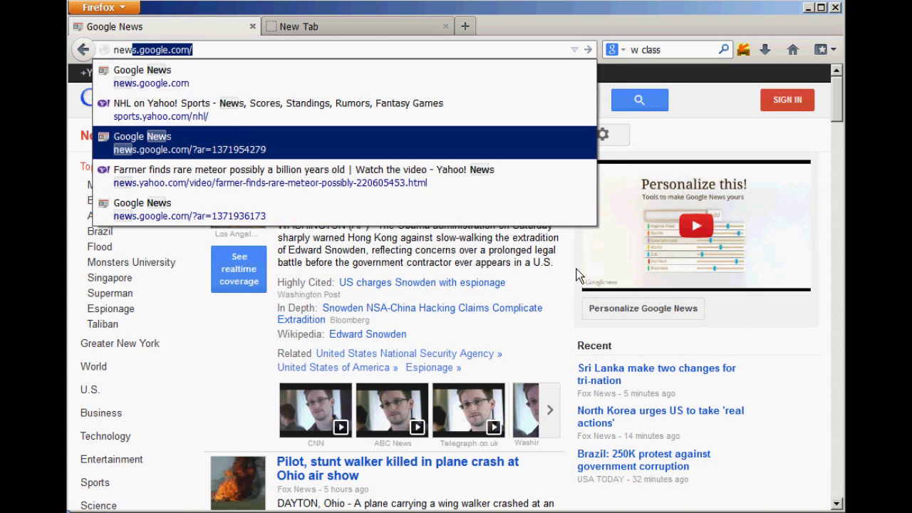
click(560, 51)
Step: Open Wikipedia's Music article via 'w music', then switch to the blank new tab
key(ctrl+a)
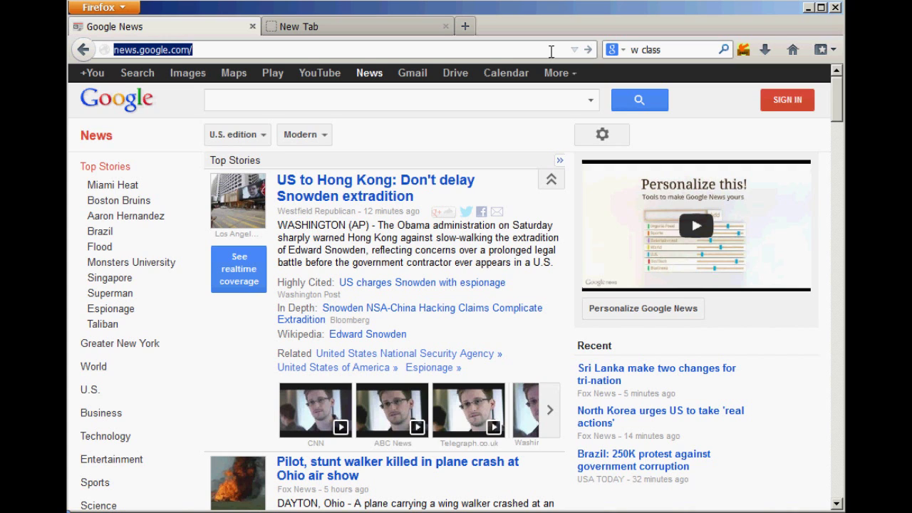
text(w music)
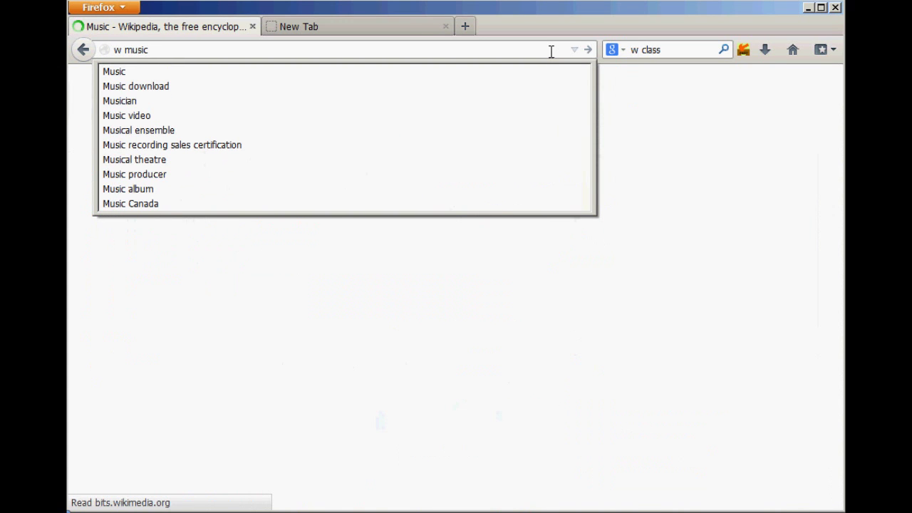
click(659, 168)
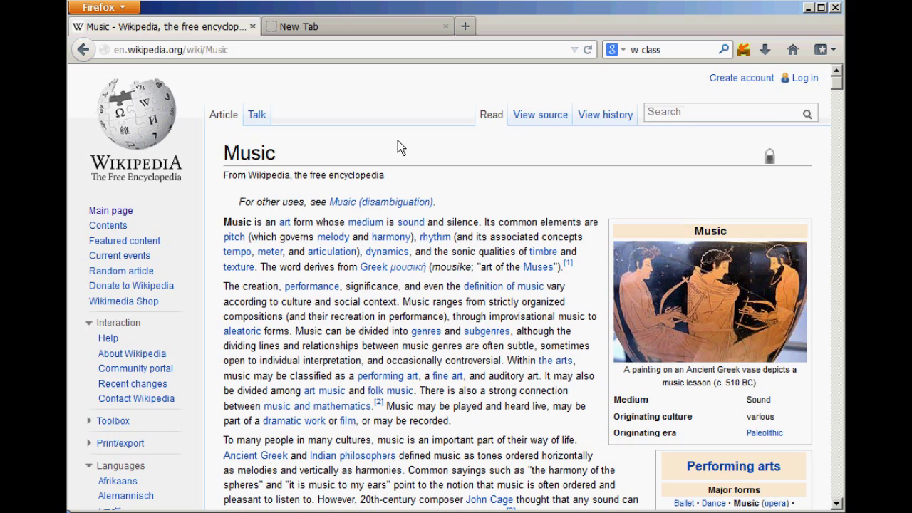
click(348, 30)
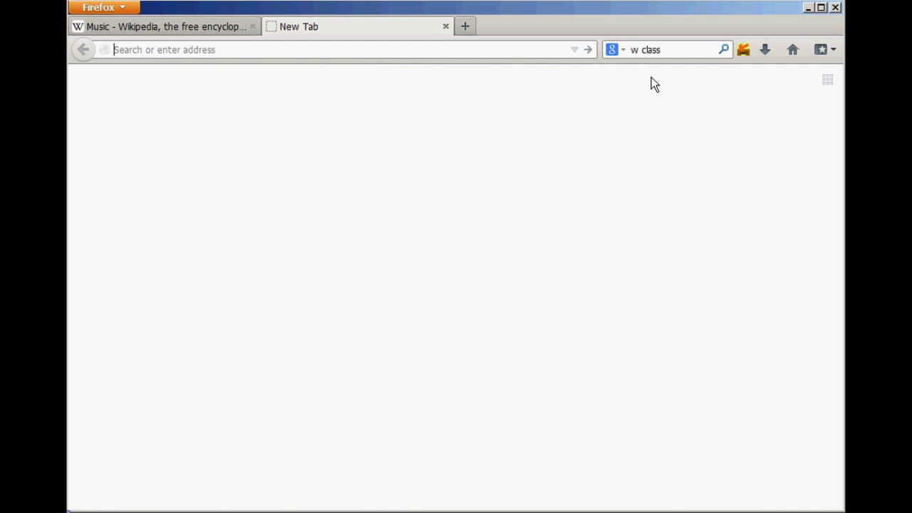
Step: Open NHL on Yahoo! Sports from the 'n' address suggestion, then close the extra NHL tabs
text(nhl)
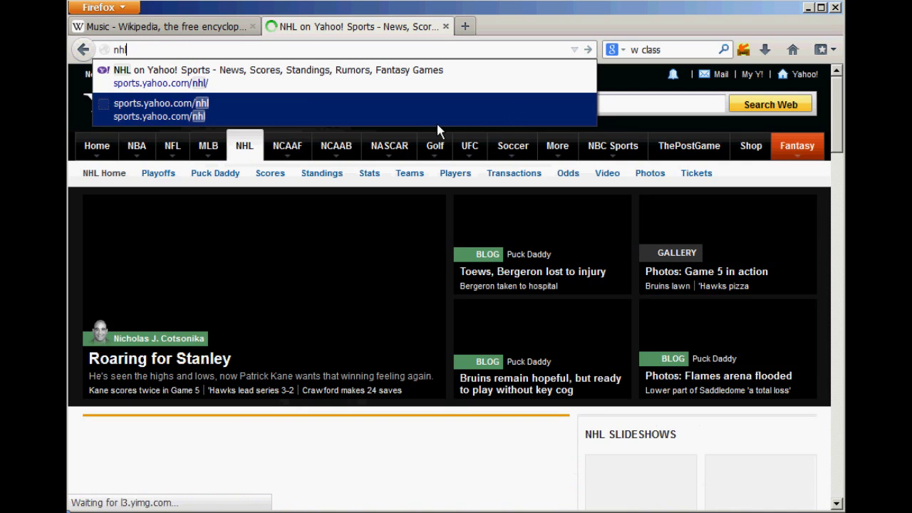
click(678, 105)
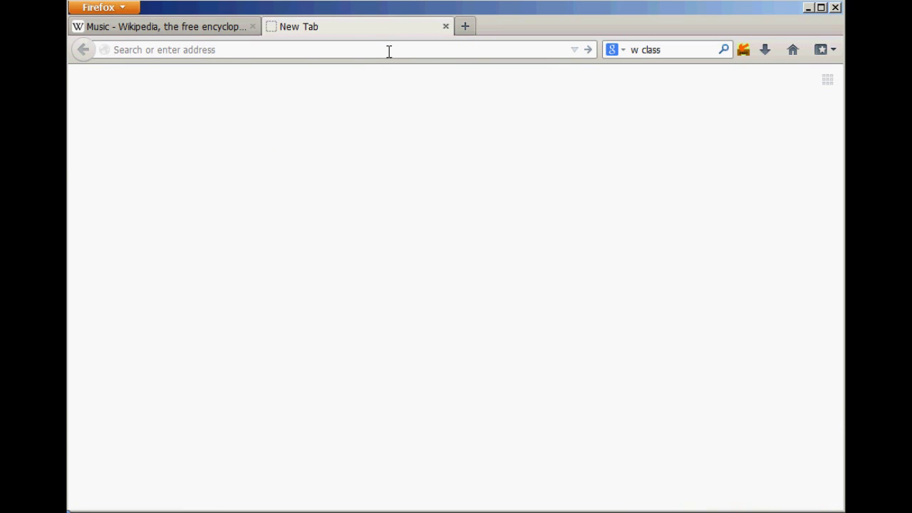
text(news.google.com/)
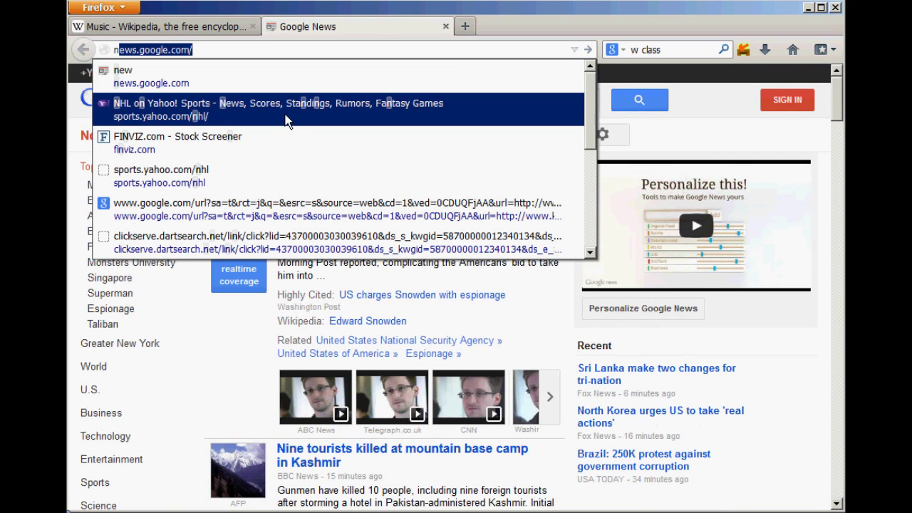
click(284, 121)
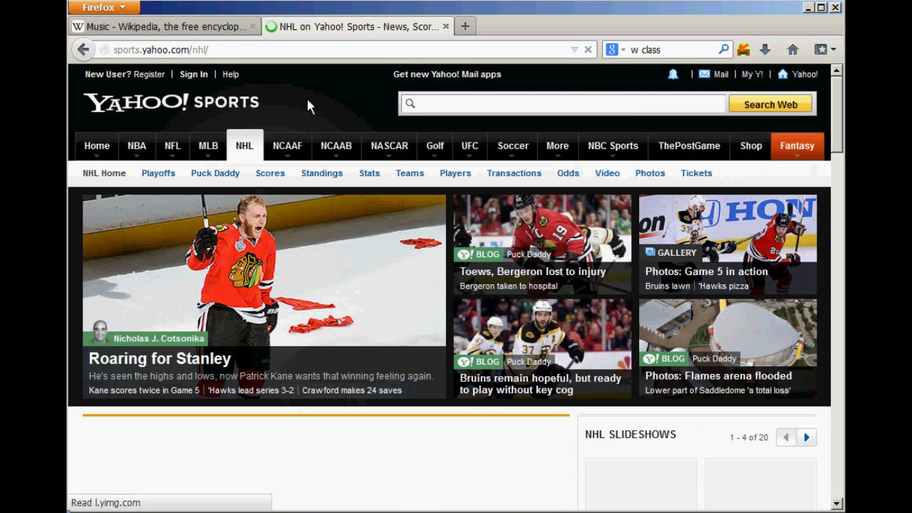
middle_click(401, 33)
click(277, 36)
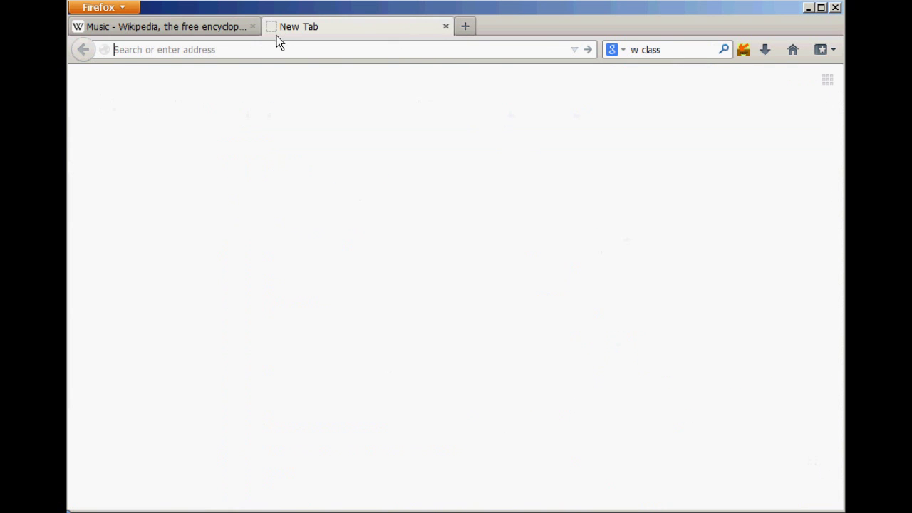
text(news.google.com/)
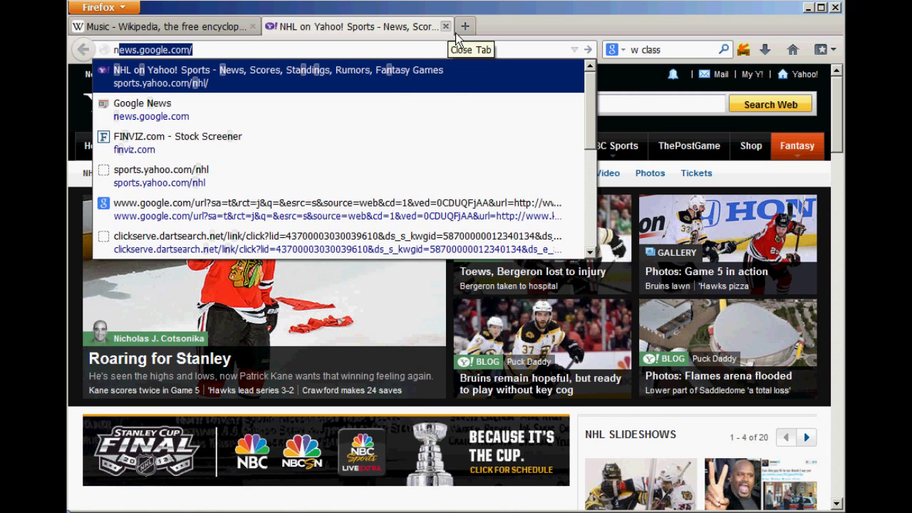
click(445, 26)
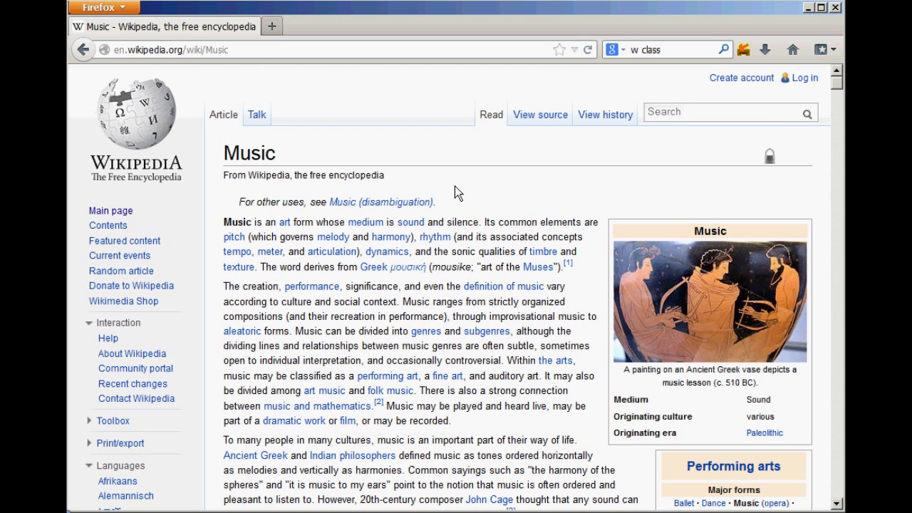
Step: Look up 'musicologist' in The Free Dictionary from the Music article, then close that tab
scroll(454, 187, down, 4)
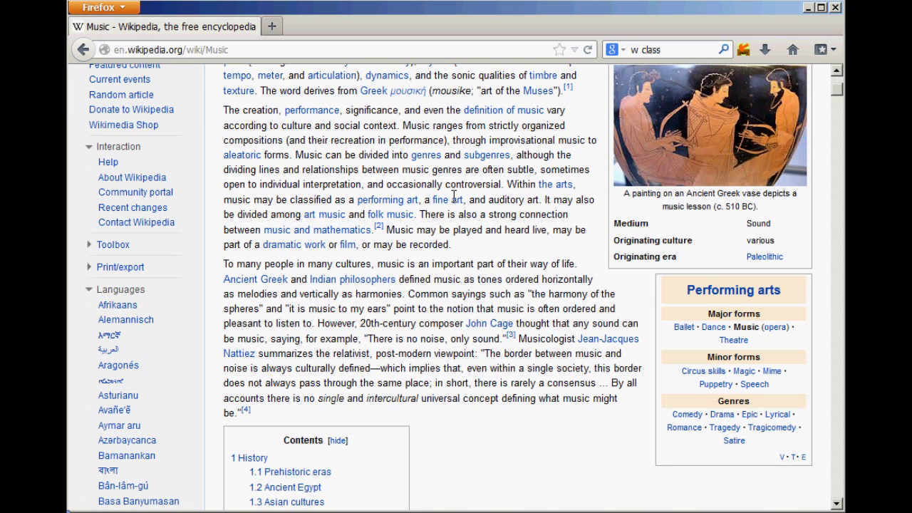
scroll(456, 204, down, 2)
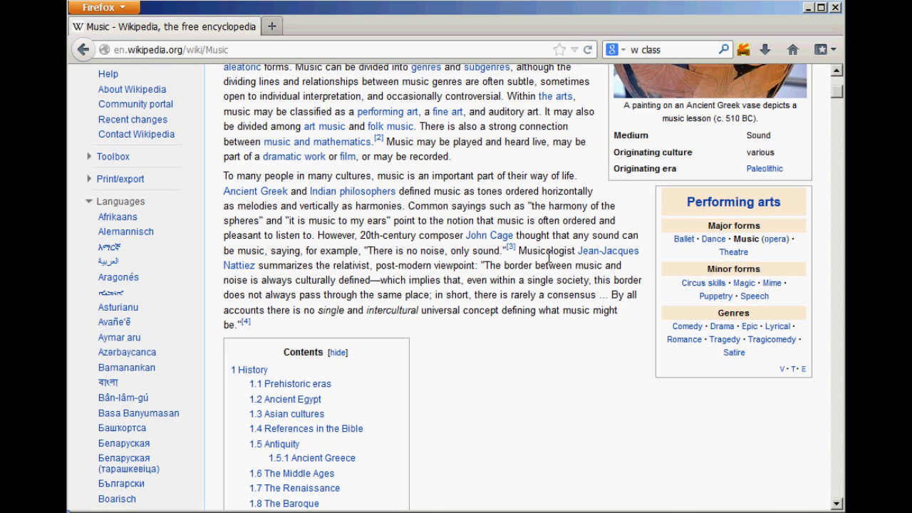
double_click(548, 254)
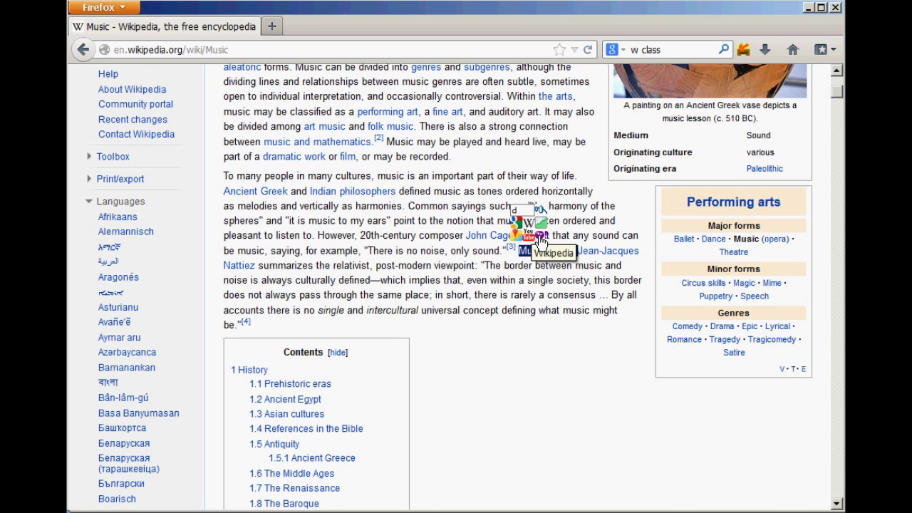
double_click(549, 251)
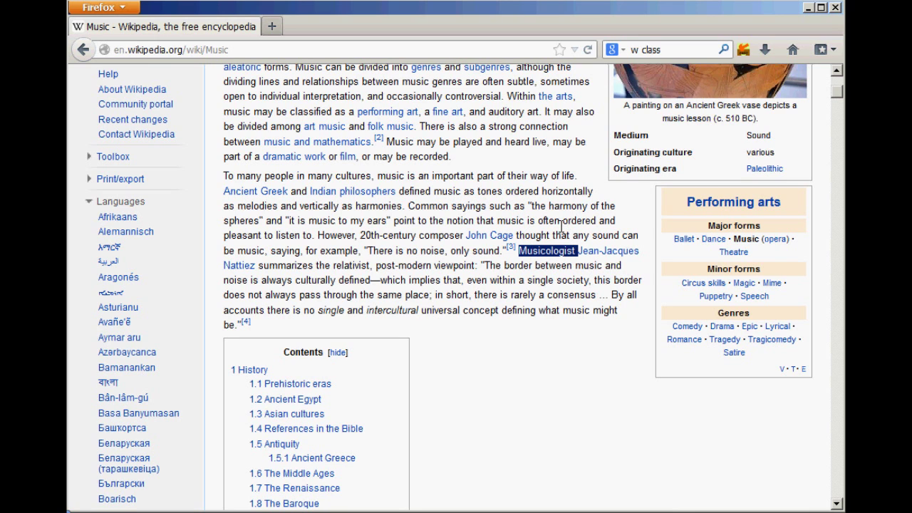
mouse_move(562, 228)
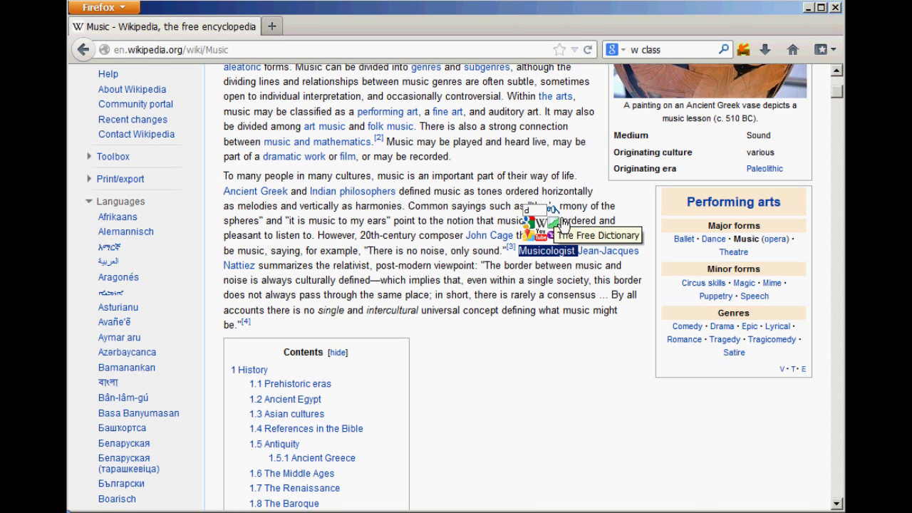
click(562, 222)
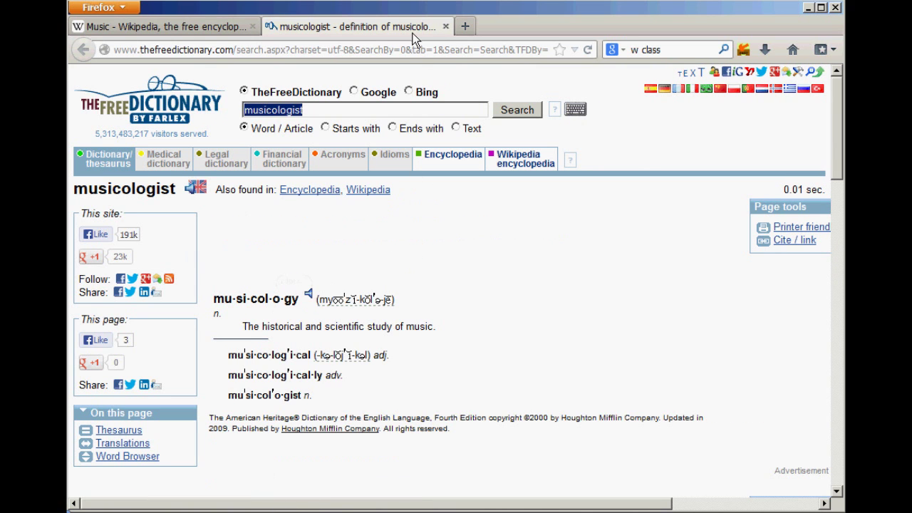
key(ctrl+w)
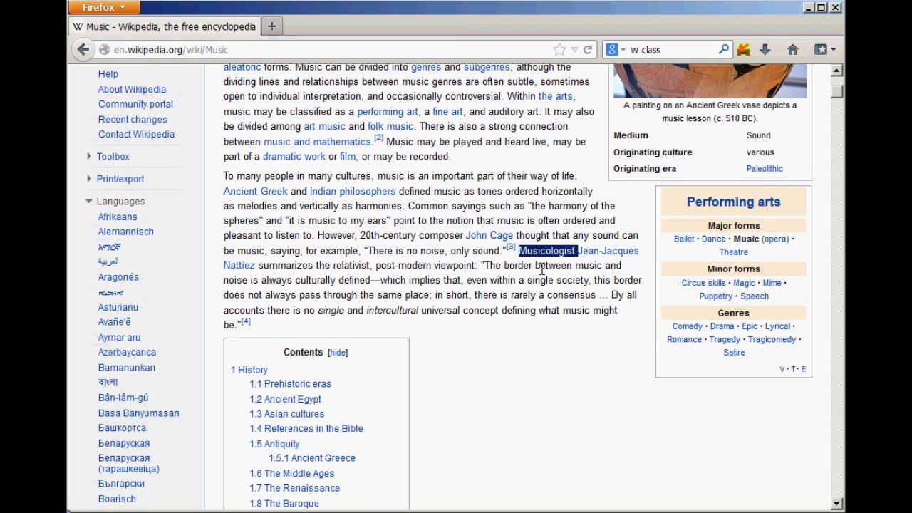
Step: Preview the musicologist definition, reposition the preview window, then close it
mouse_move(541, 271)
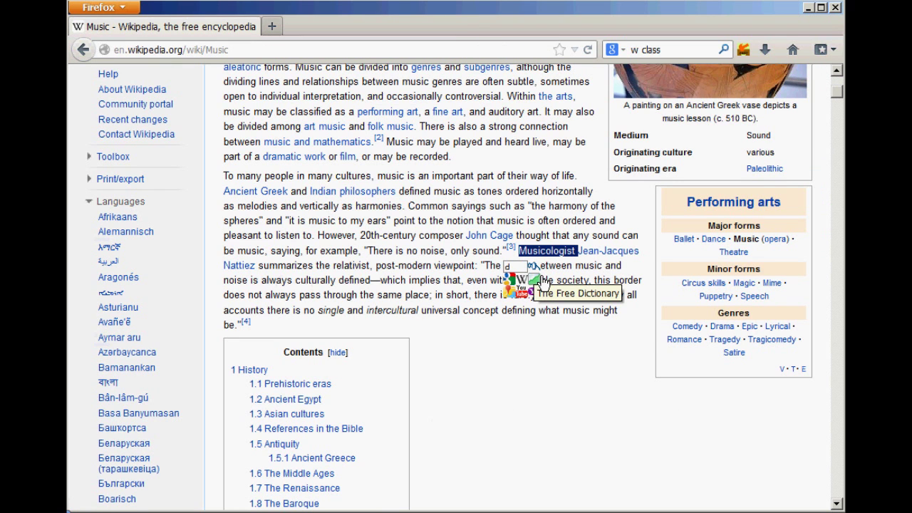
click(539, 278)
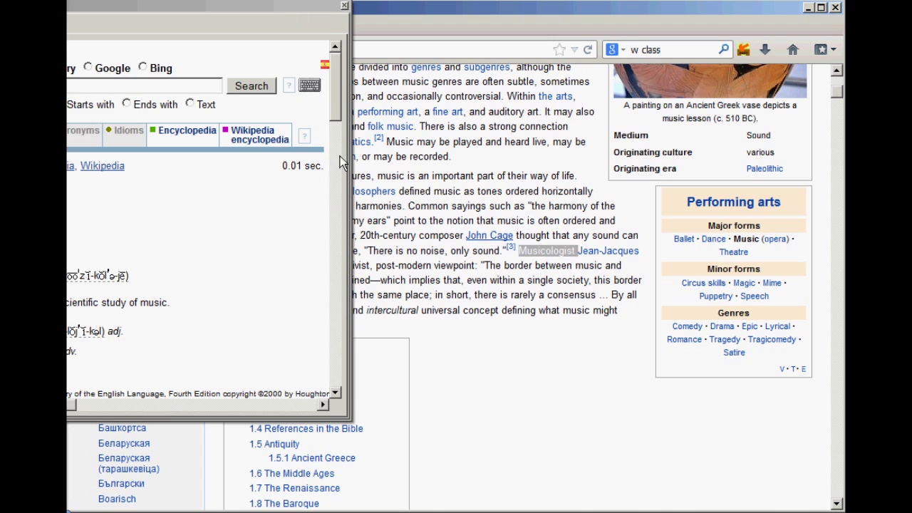
drag(251, 25, 620, 113)
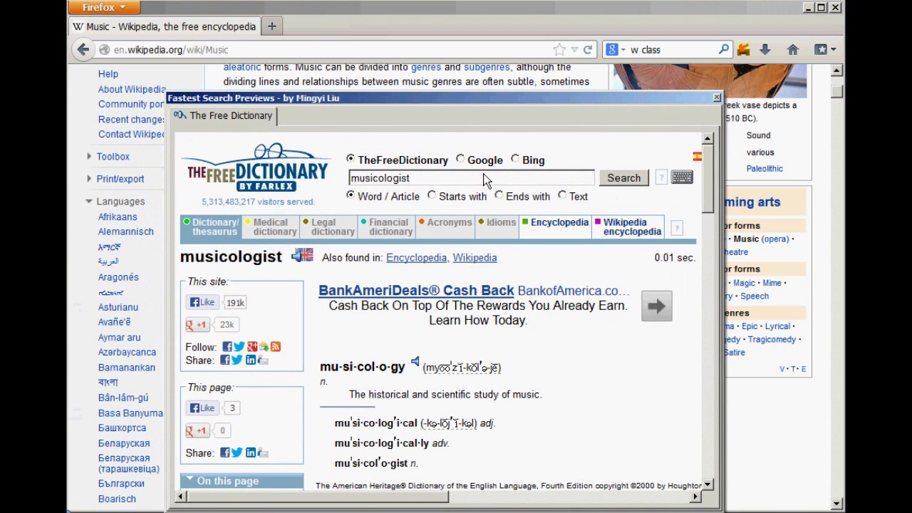
drag(463, 107, 477, 100)
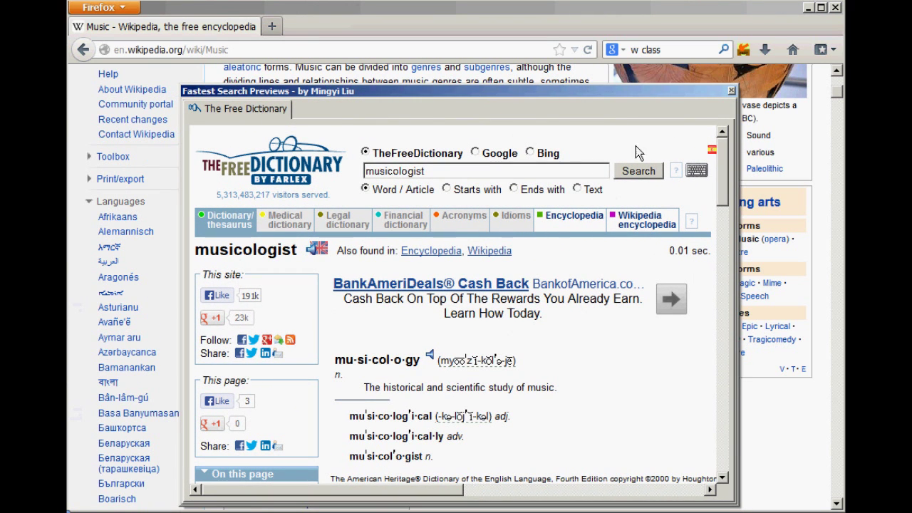
click(744, 109)
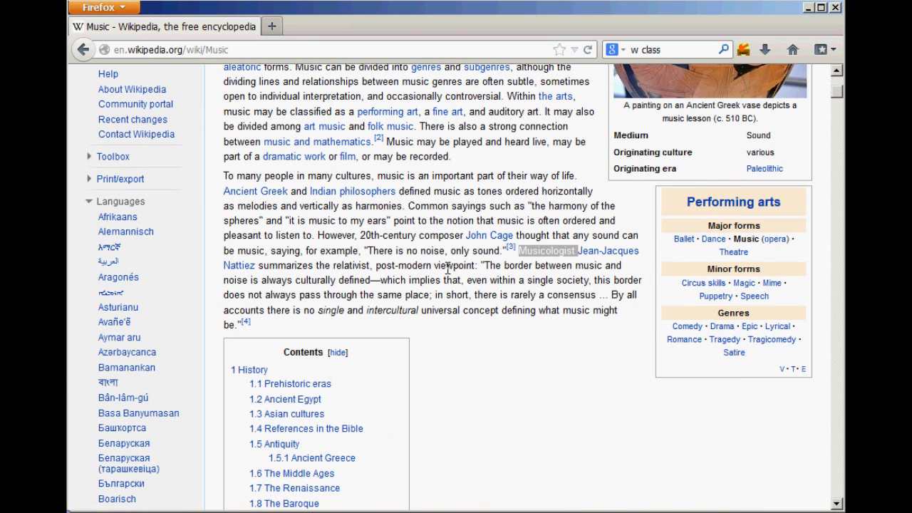
click(542, 270)
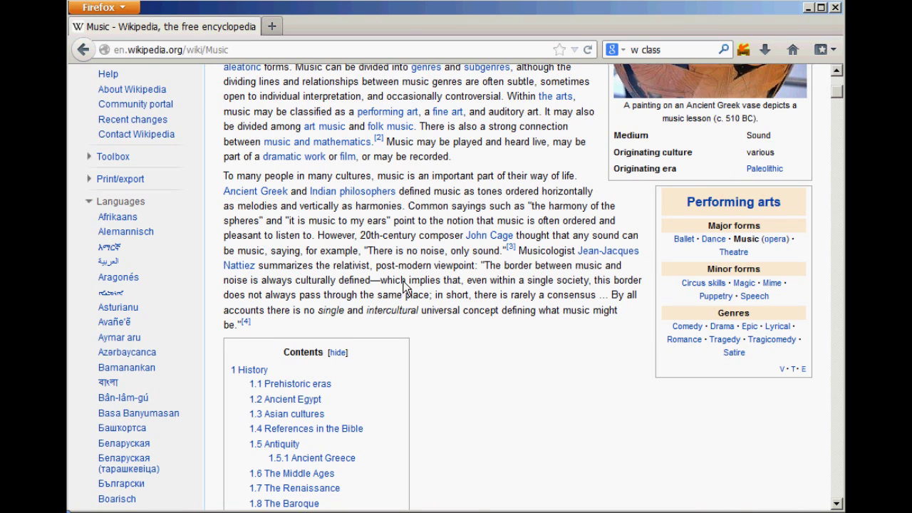
Step: Reselect Musicologist and try the 'g' quick Google search shortcut
double_click(541, 258)
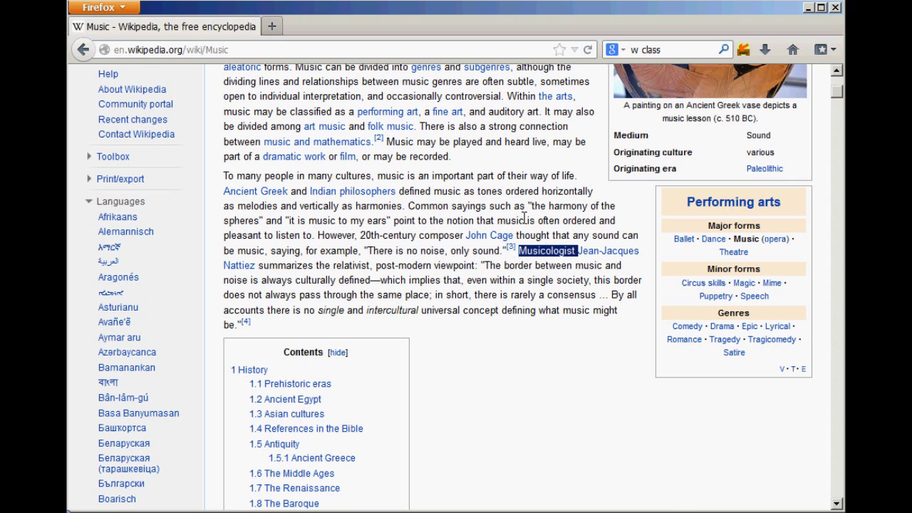
key(g)
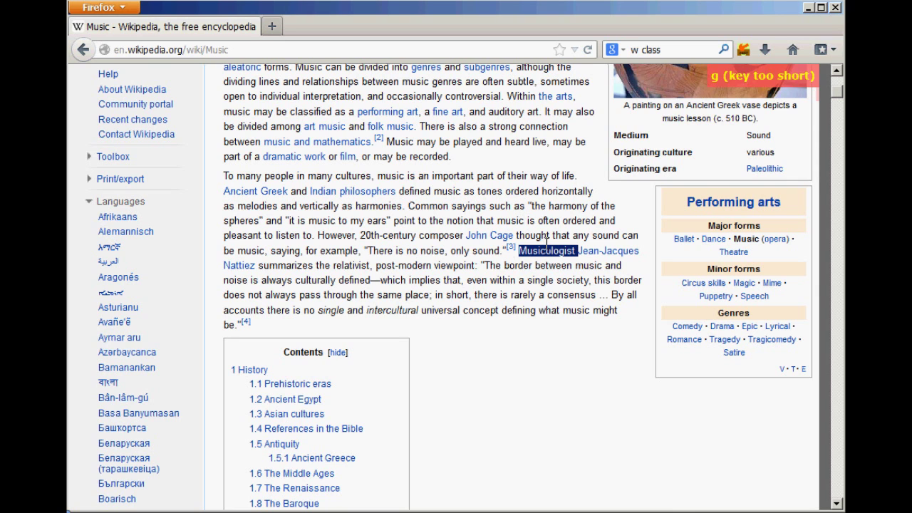
click(547, 242)
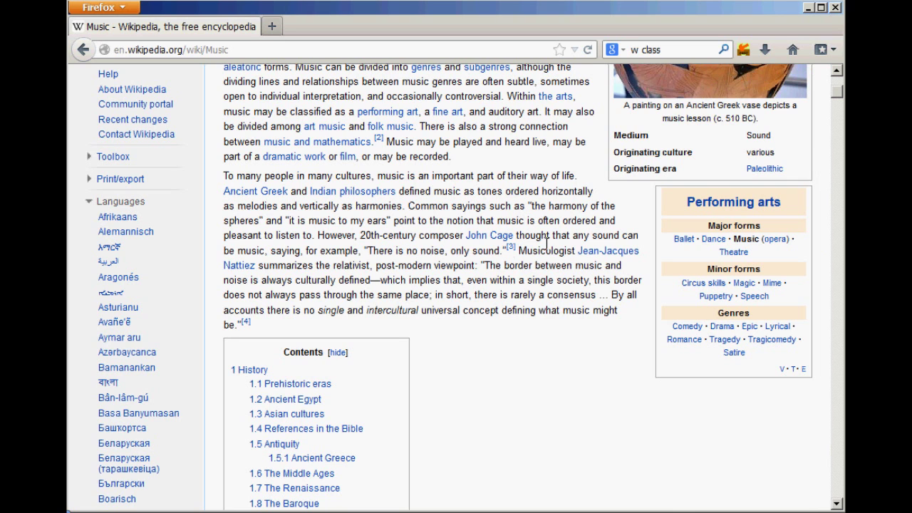
Step: Change the Smart Searchbox hide delay from 5 to 30 seconds and save
click(753, 56)
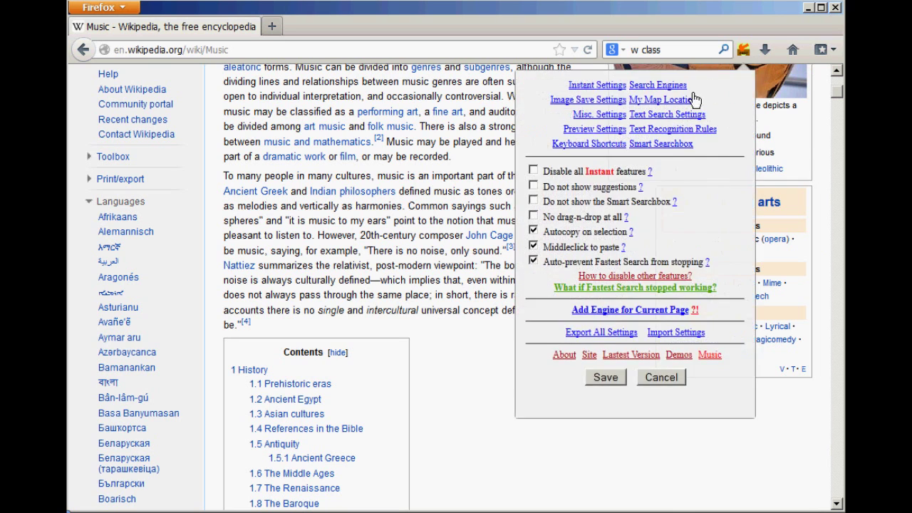
click(665, 149)
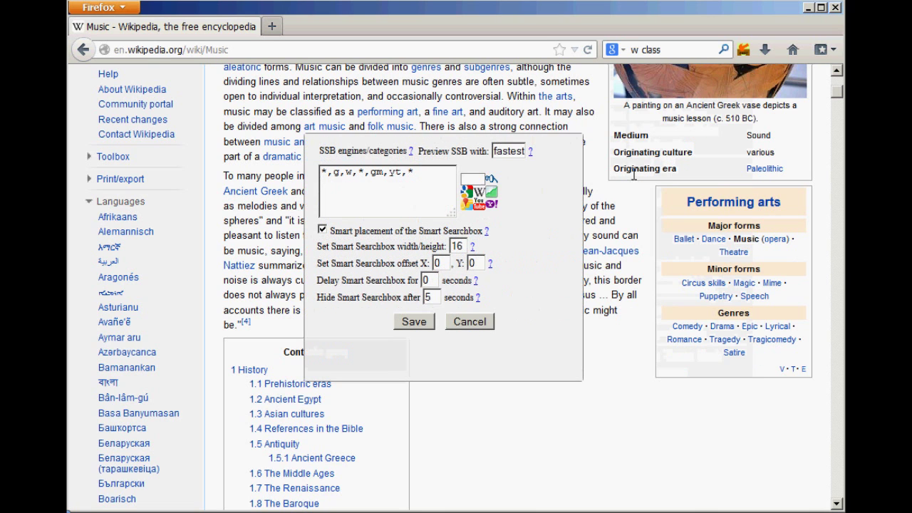
double_click(432, 298)
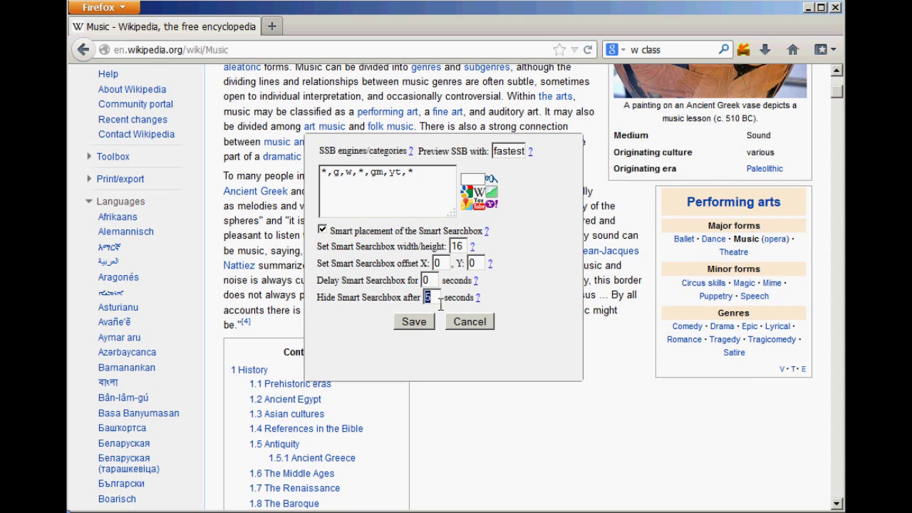
text(30)
click(432, 327)
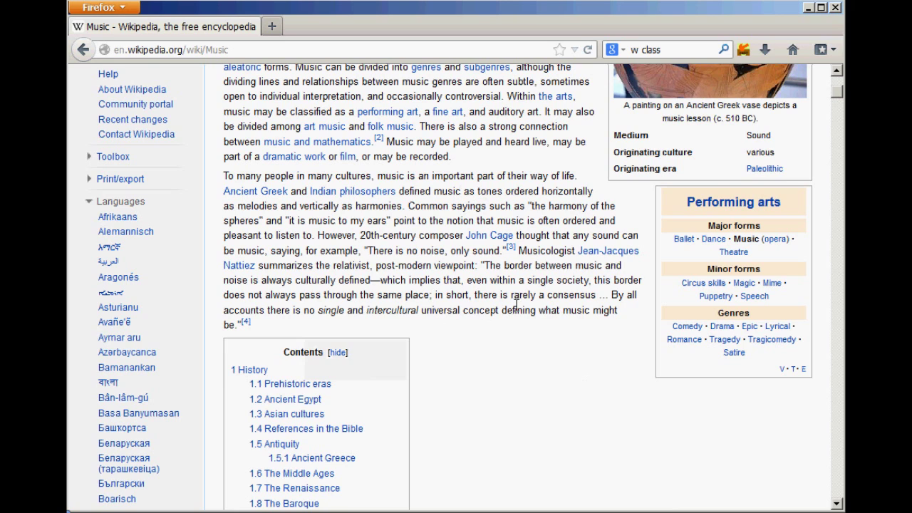
Step: Google 'Musicologist' from the Smart Searchbox, then close the results tab
double_click(564, 254)
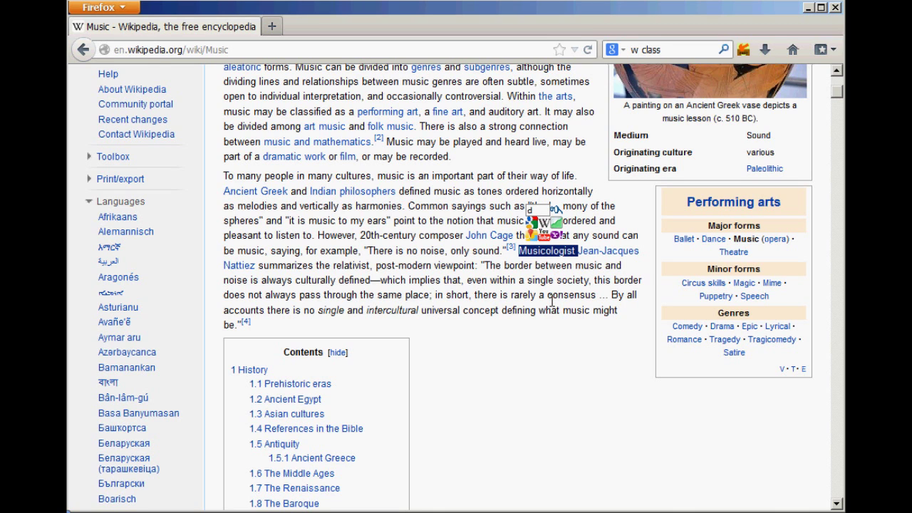
click(551, 300)
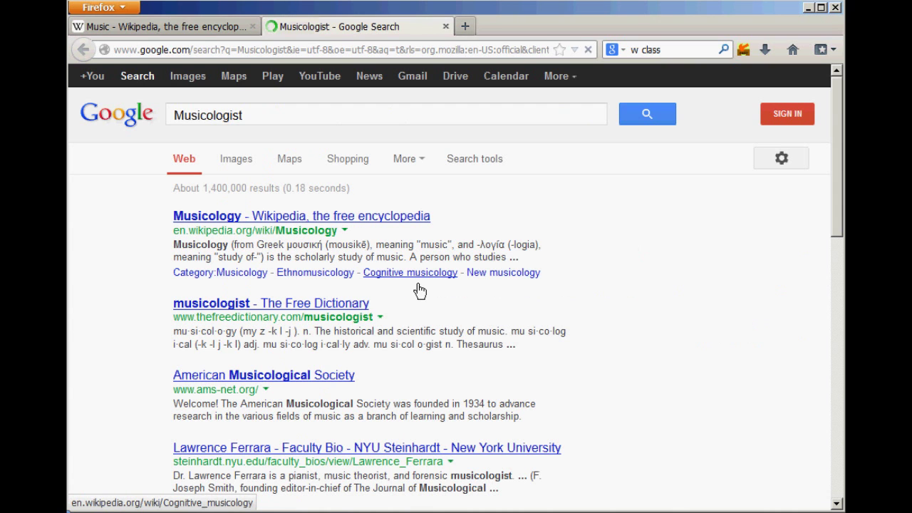
middle_click(337, 29)
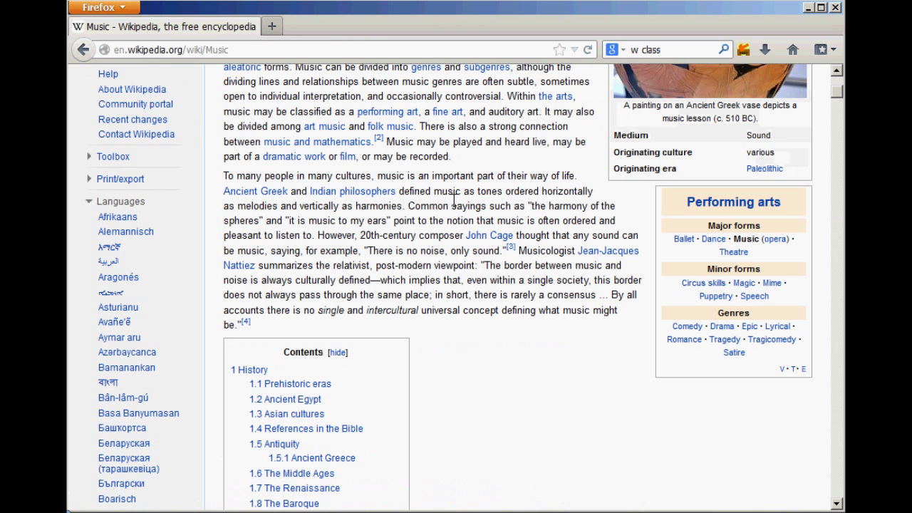
Step: Search Musicologist on Google, Bing, Yahoo, Baidu and Wikipedia at once, then close every result tab
double_click(531, 254)
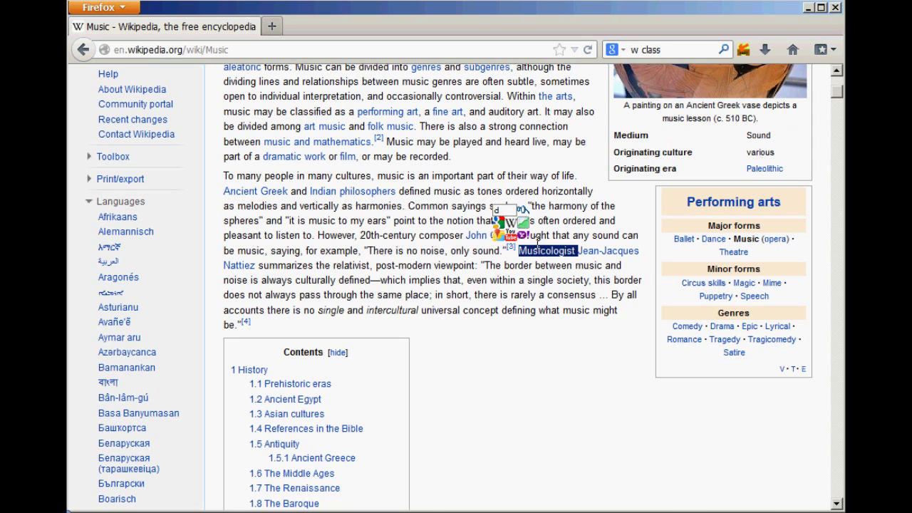
click(525, 225)
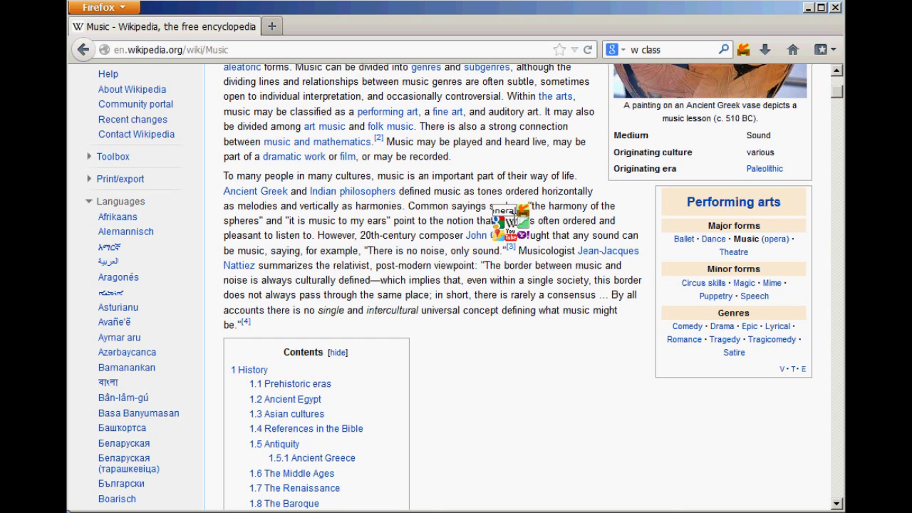
click(514, 221)
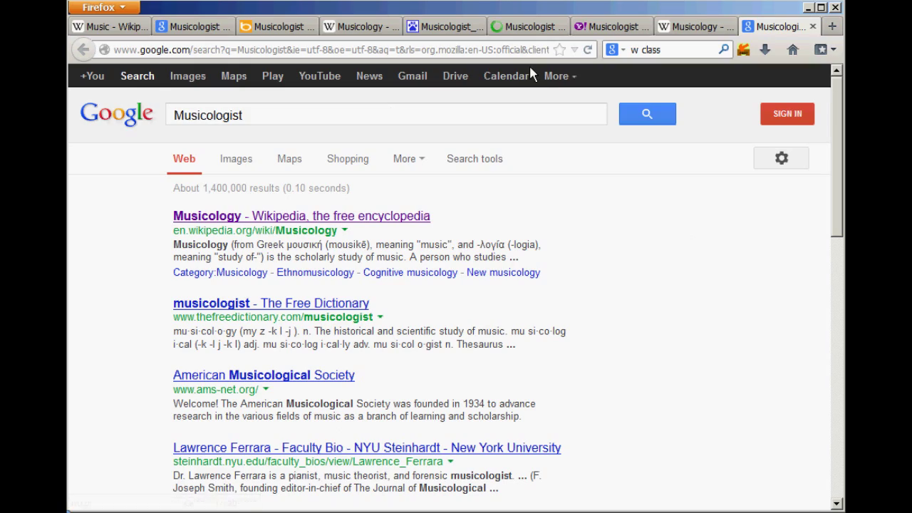
key(ctrl+w)
key(ctrl+w)
key(ctrl+w)
key(ctrl+w)
key(ctrl+w)
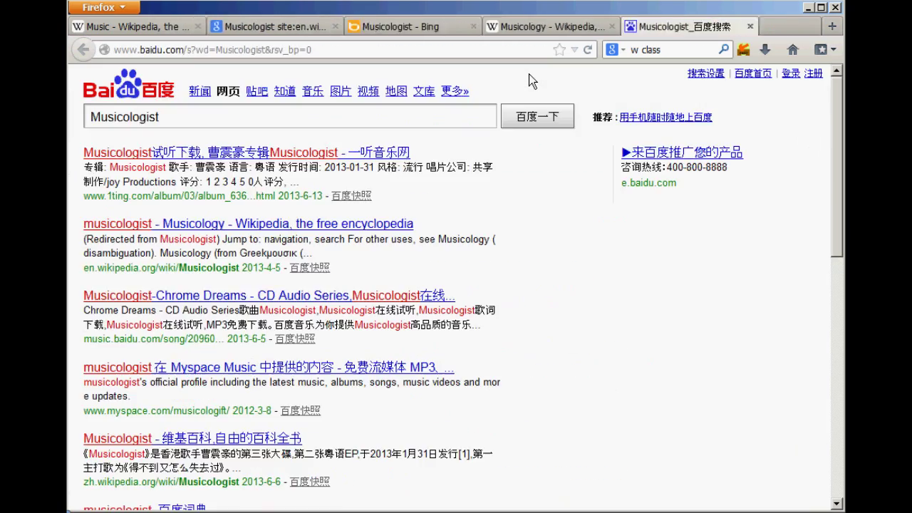
key(ctrl+w)
key(ctrl+w)
key(ctrl+w)
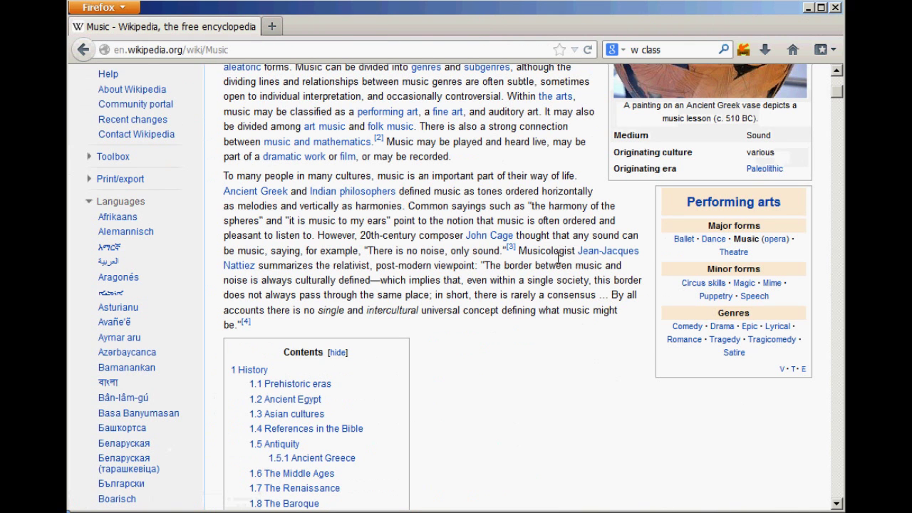
double_click(559, 254)
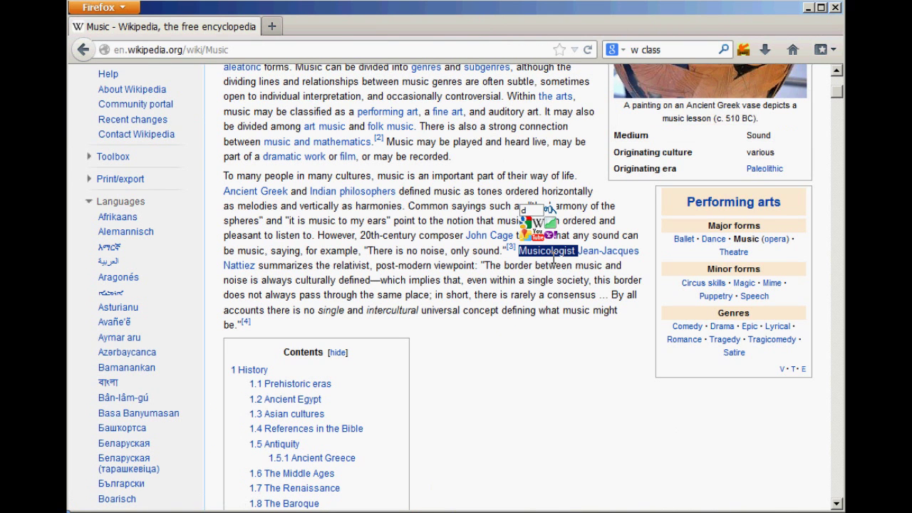
click(553, 256)
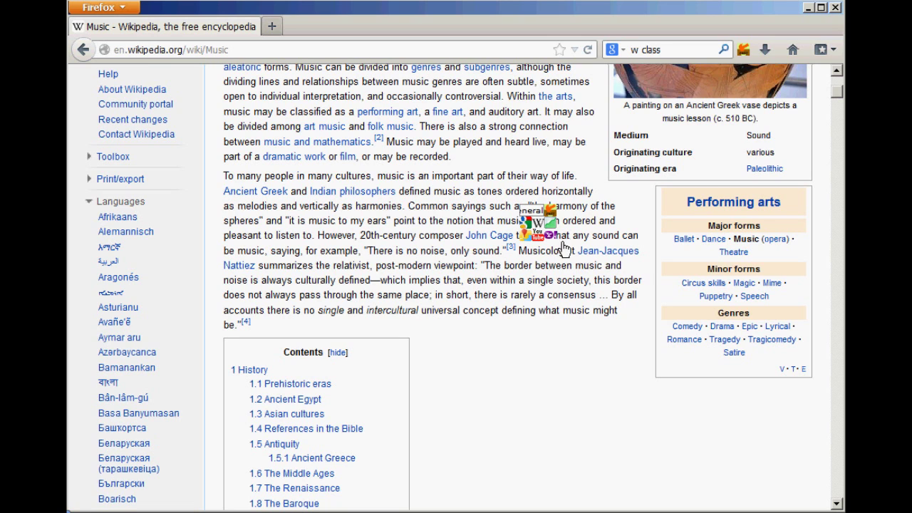
click(561, 216)
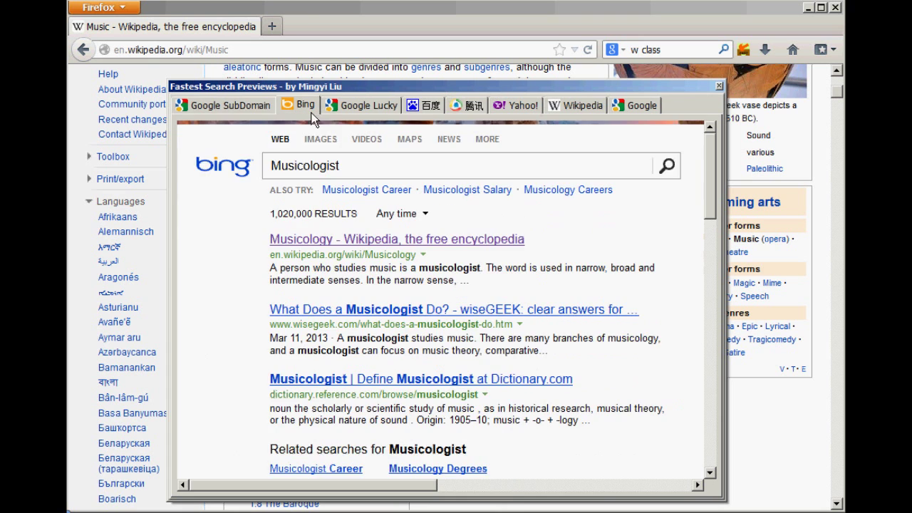
mouse_move(430, 105)
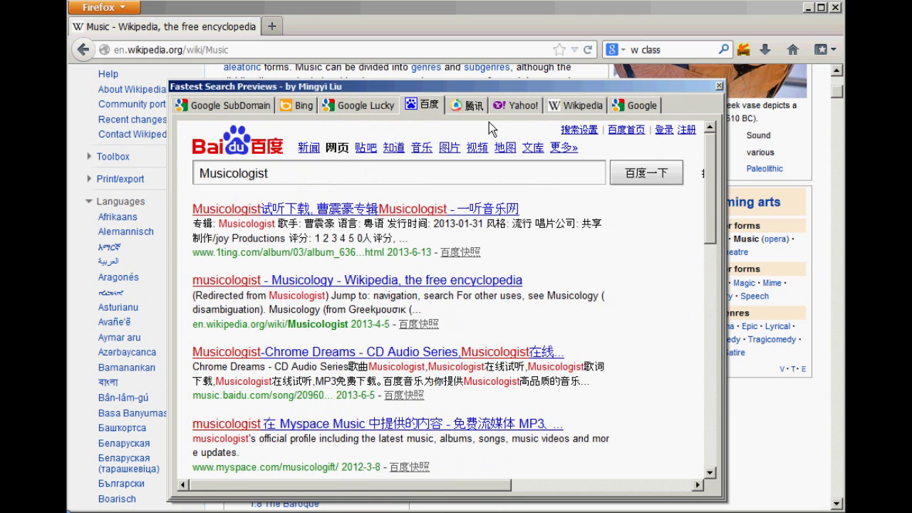
mouse_move(471, 107)
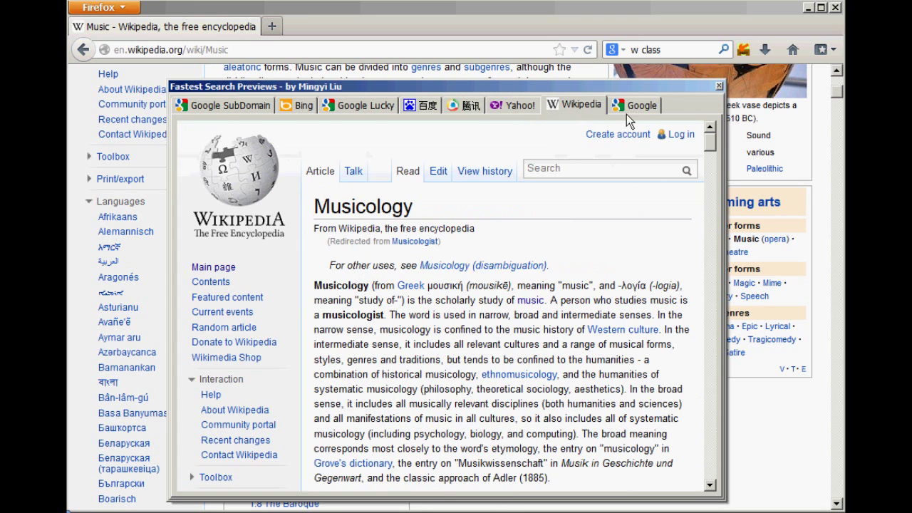
mouse_move(631, 114)
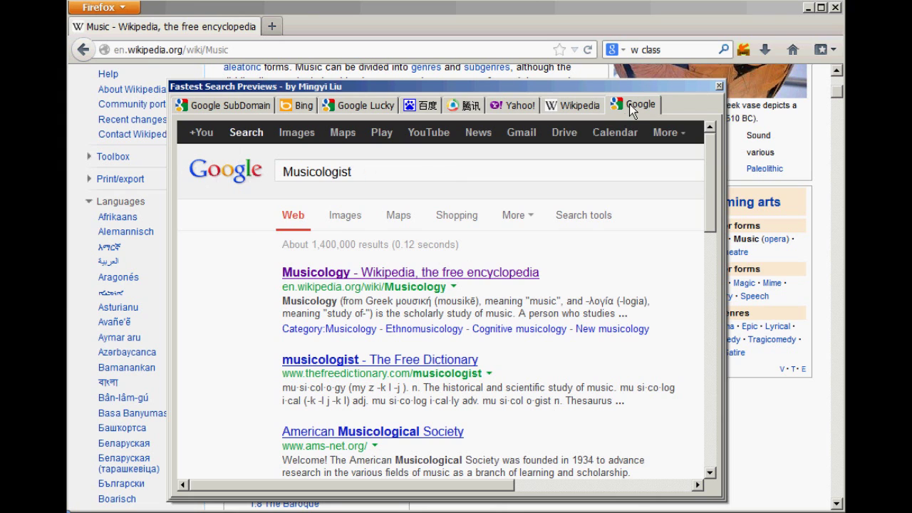
mouse_move(371, 112)
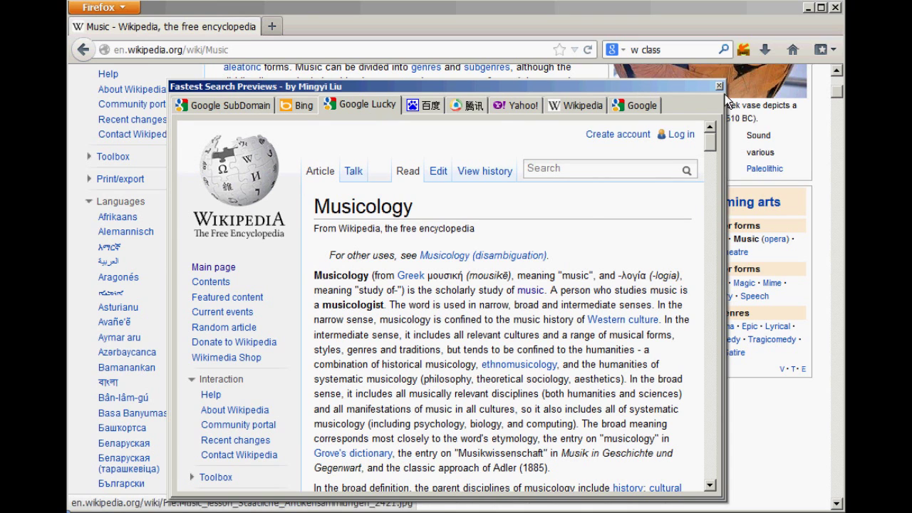
click(366, 113)
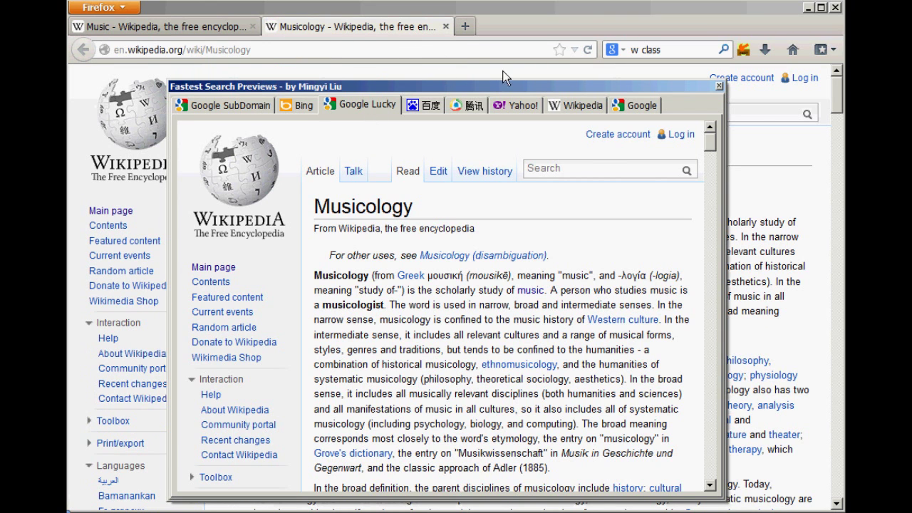
click(718, 87)
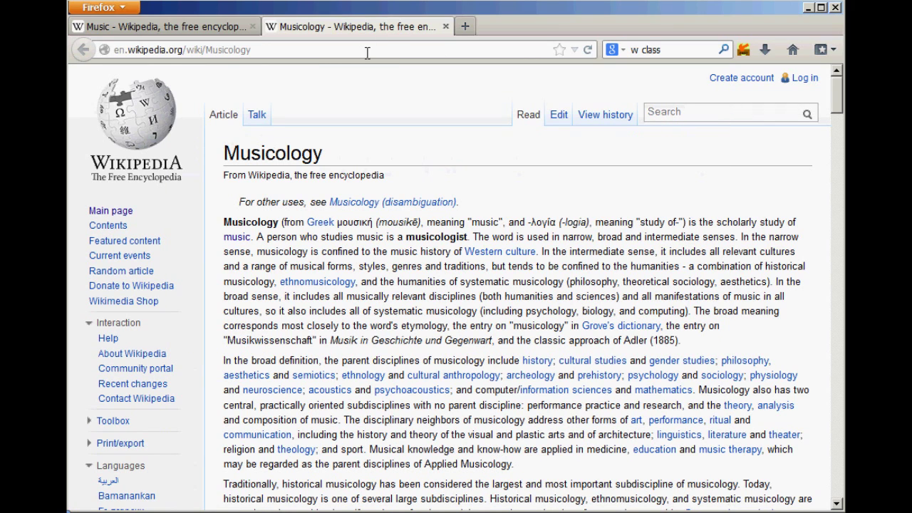
click(205, 28)
click(445, 26)
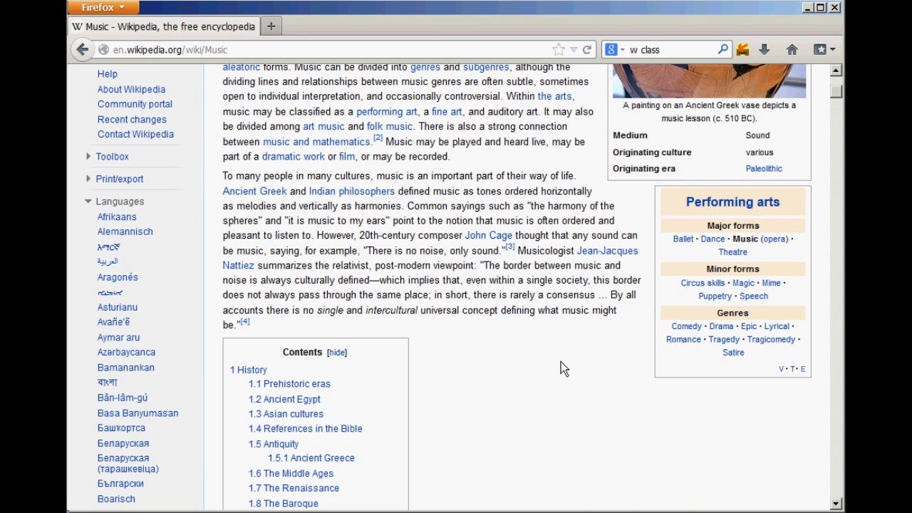
Step: Clear the Musicologist selection and open Fastest Search's Smart Searchbox settings page
double_click(547, 255)
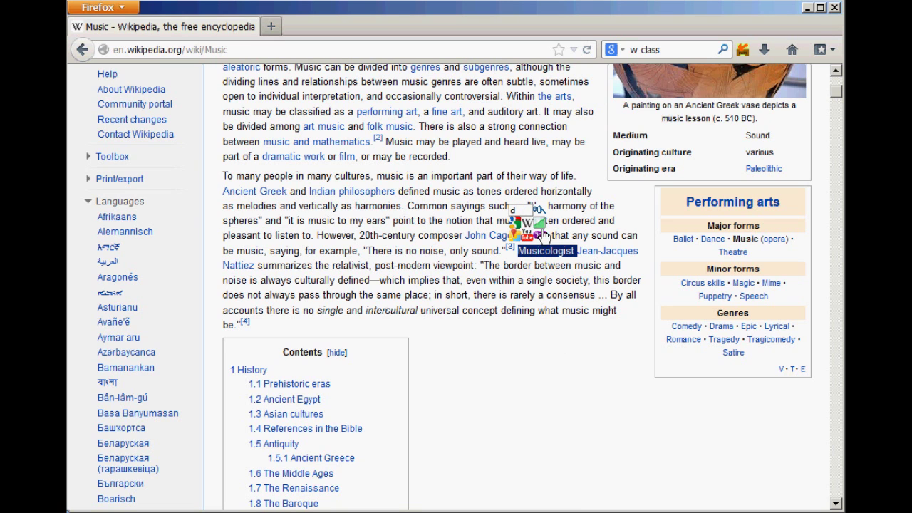
click(574, 207)
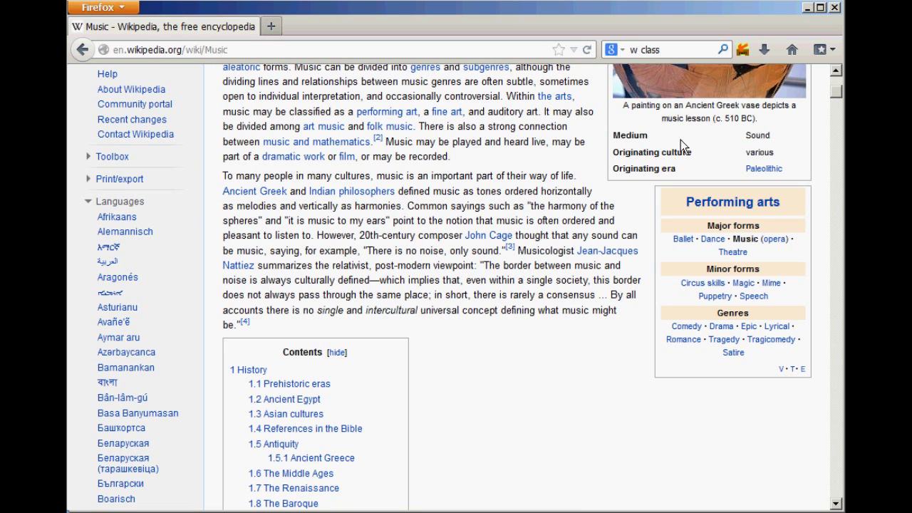
click(751, 57)
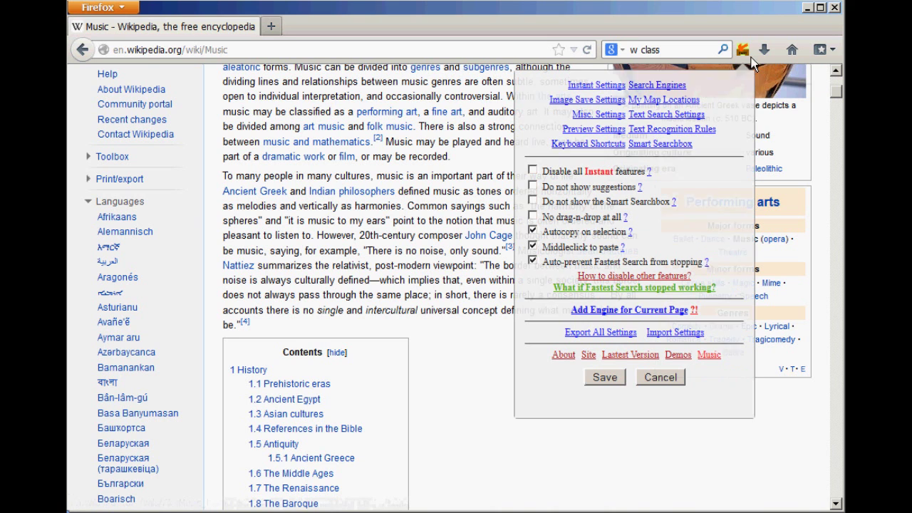
click(667, 148)
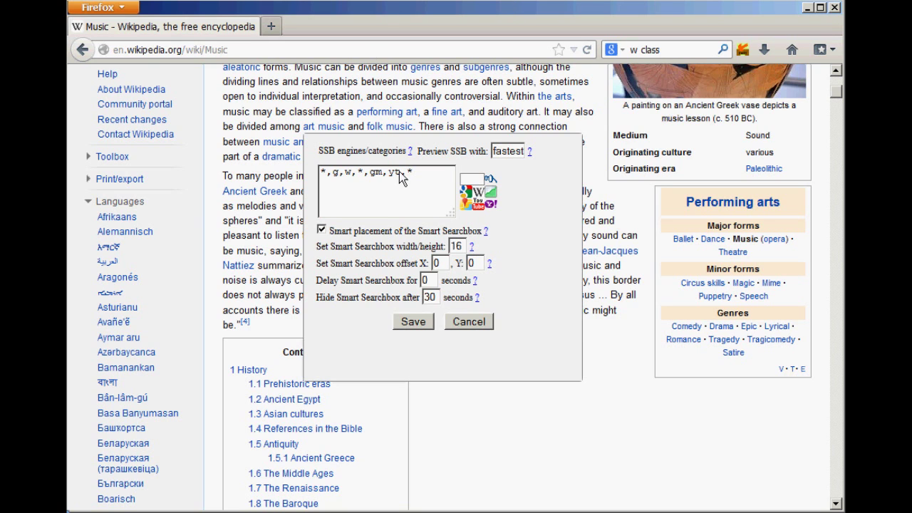
drag(420, 173, 320, 173)
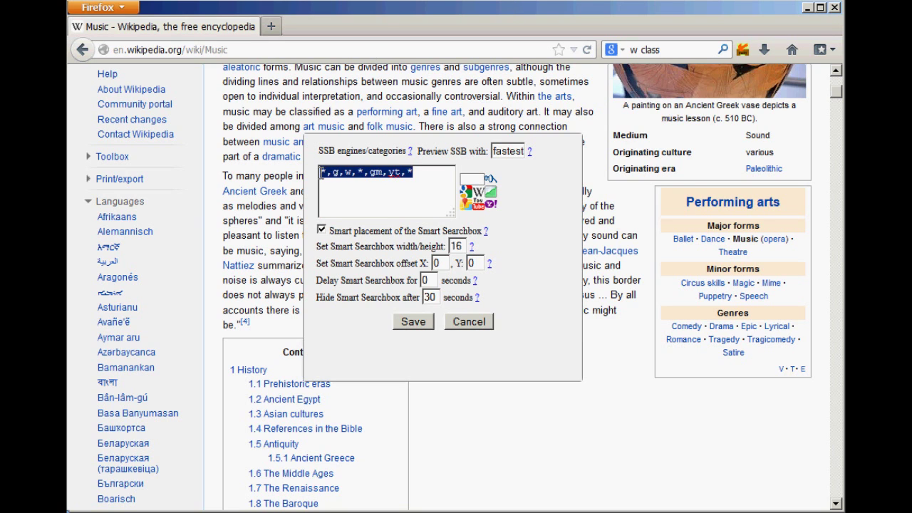
click(423, 181)
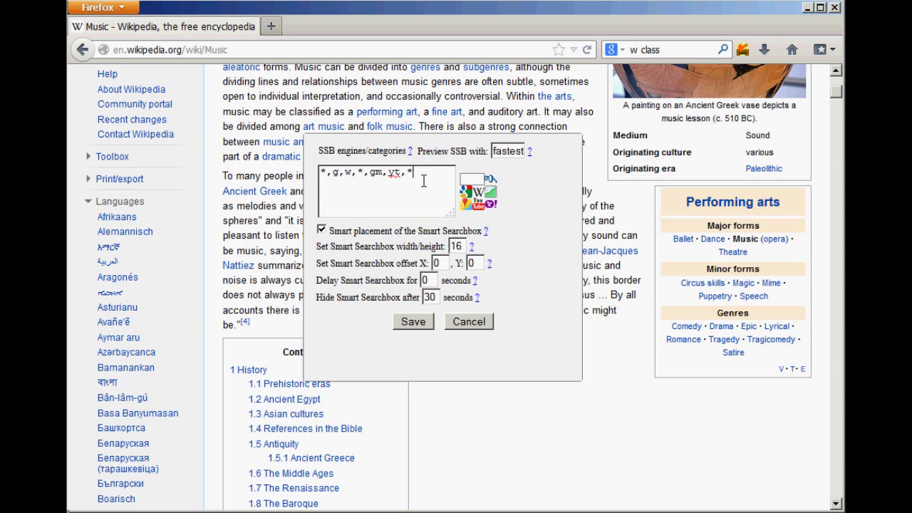
click(335, 180)
key(shift+Right)
text(y)
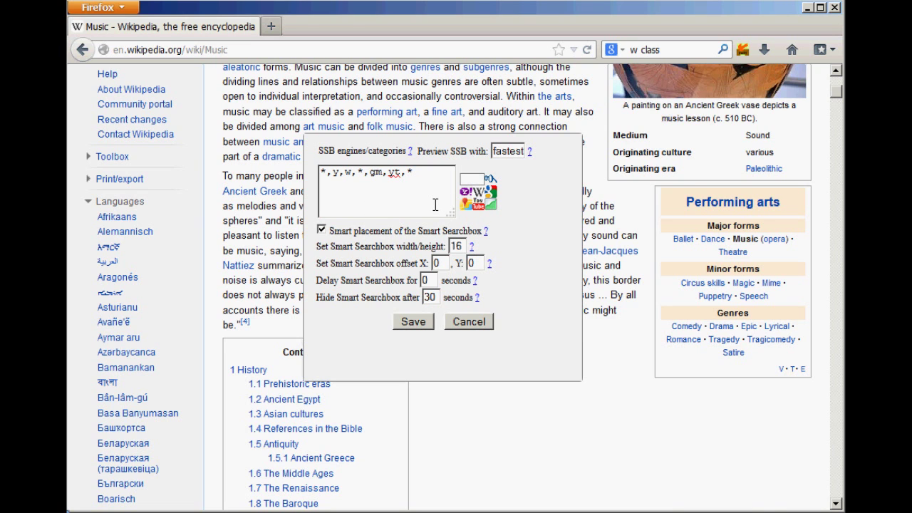
key(BackSpace)
text(g)
key(Home)
key(shift+Right)
text(y)
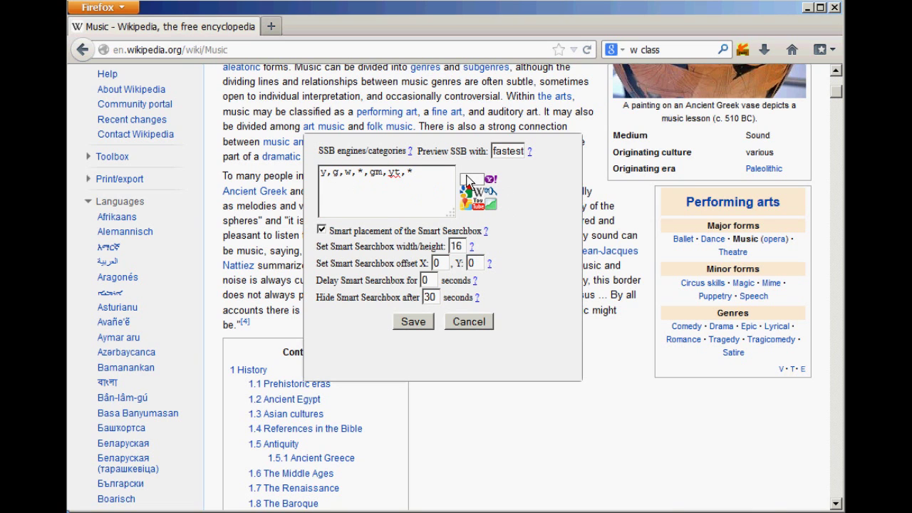
key(BackSpace)
text(*)
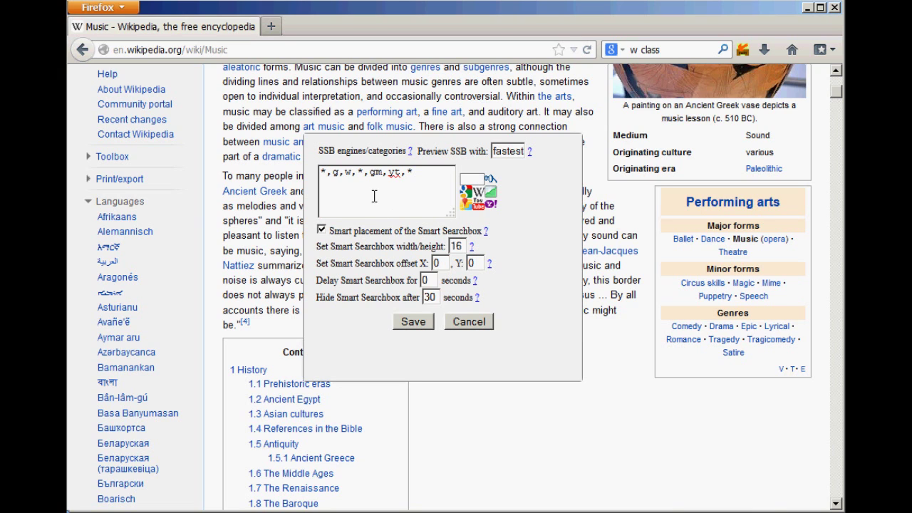
Step: Append mc and b to the Smart Searchbox engine list, making it *,g,w,*,gm,yt,*,mc,b
click(425, 181)
text(,mc,)
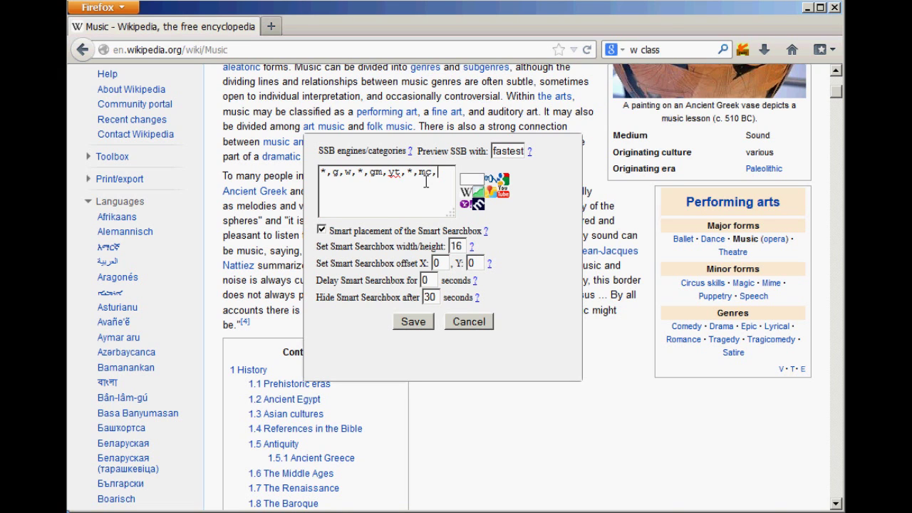
text(b,)
click(482, 329)
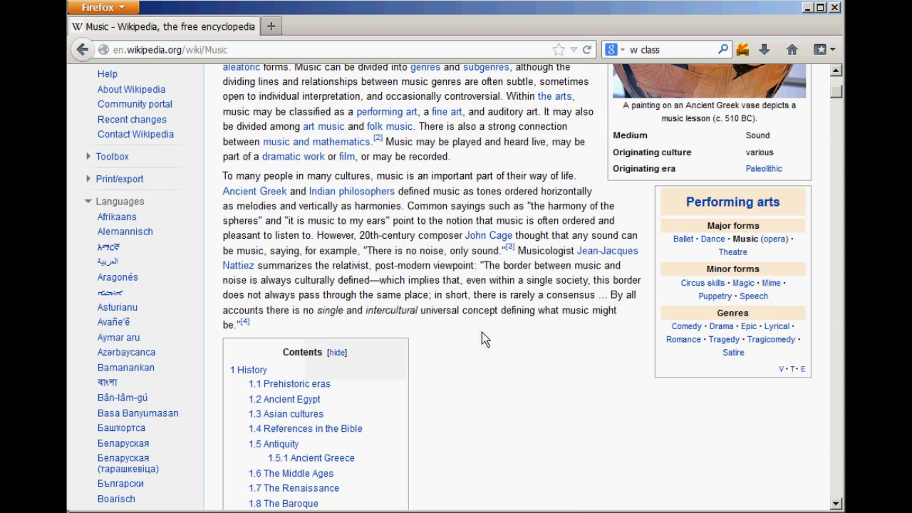
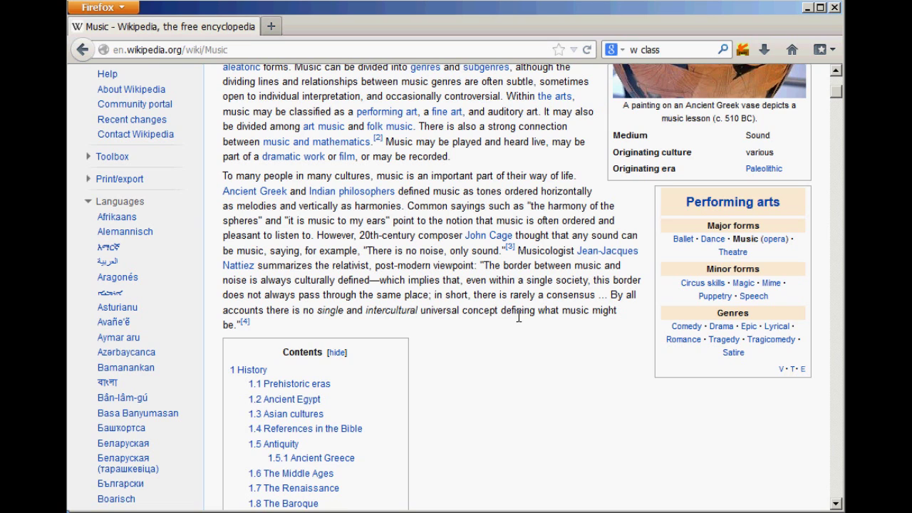
Step: Tick 'Do not show the Smart Searchbox' in Fastest Search's options and save
scroll(500, 378, up, 6)
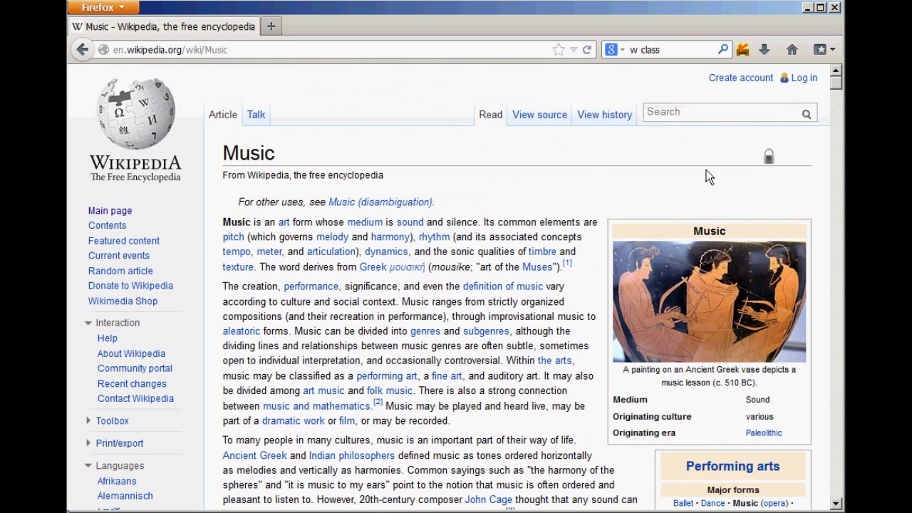
click(704, 113)
double_click(527, 226)
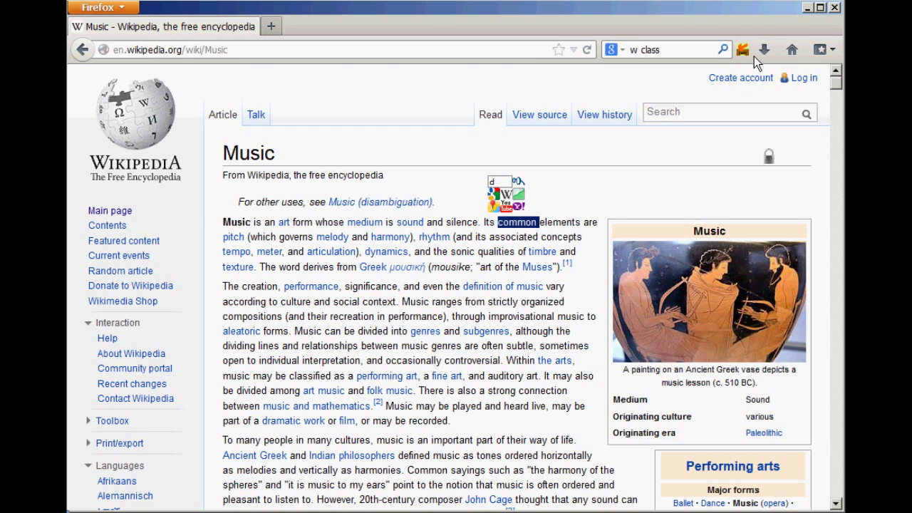
click(754, 56)
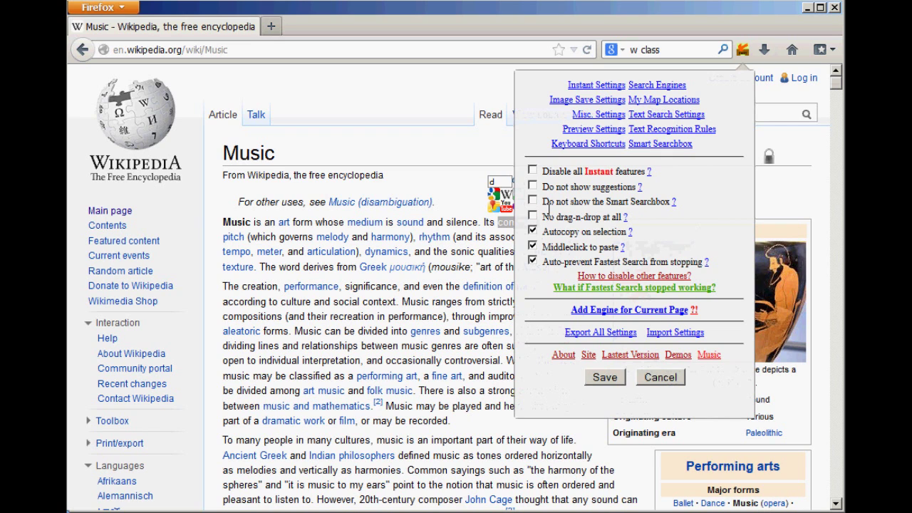
click(532, 201)
click(615, 378)
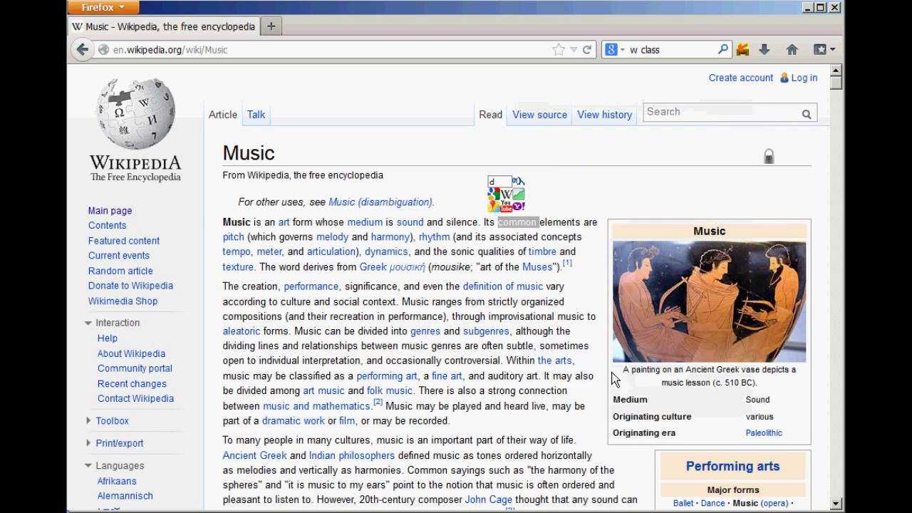
Step: Select 'silence' and 'common' to test the change, then untick the Smart Searchbox option
double_click(473, 227)
click(525, 230)
double_click(526, 225)
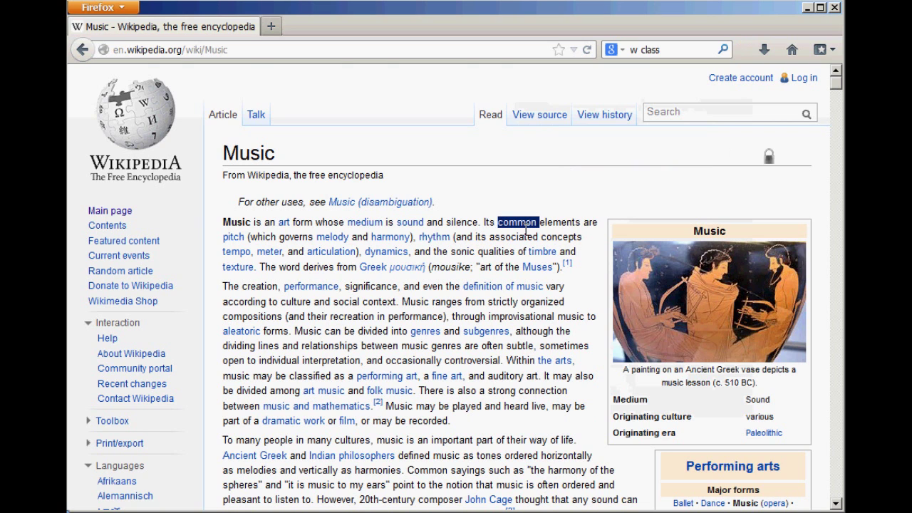
click(743, 49)
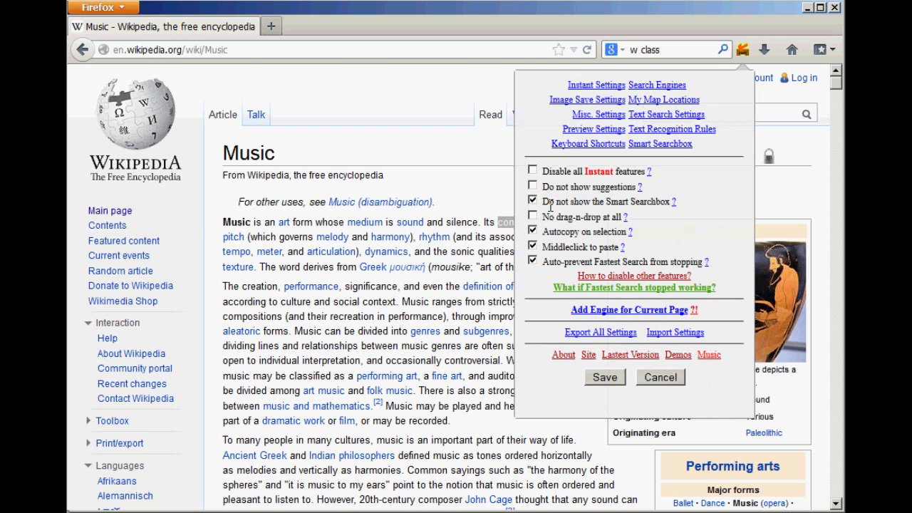
click(534, 203)
Step: Save the restored setting, type 'test box' in Wikipedia's search field, and select 'box'
click(603, 379)
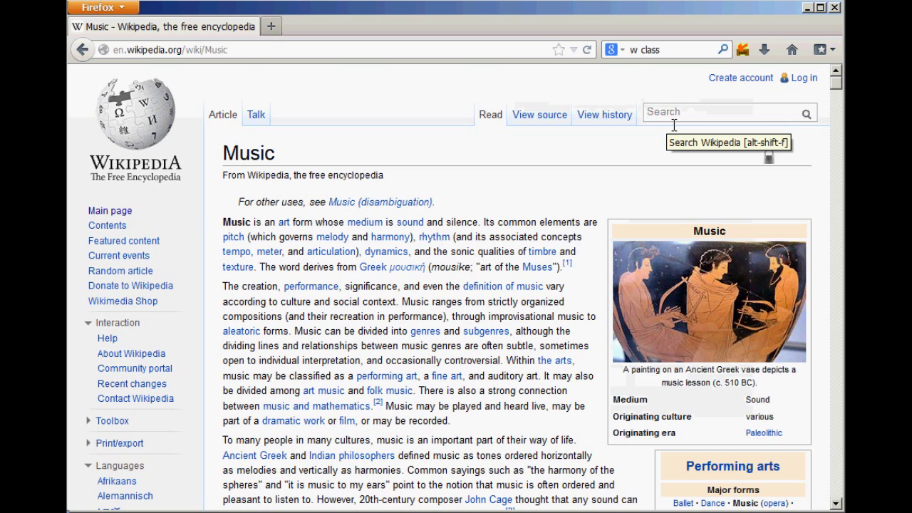
text(test box)
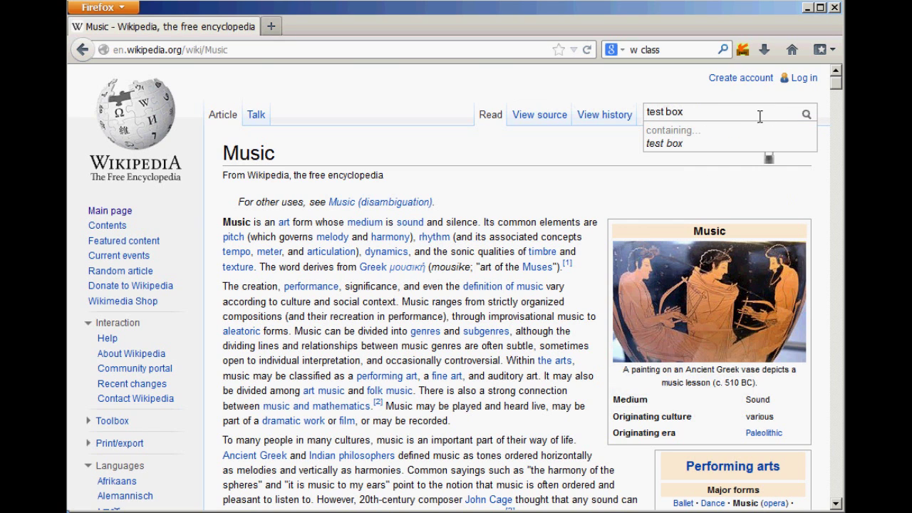
drag(684, 122, 673, 124)
click(690, 121)
drag(690, 121, 668, 123)
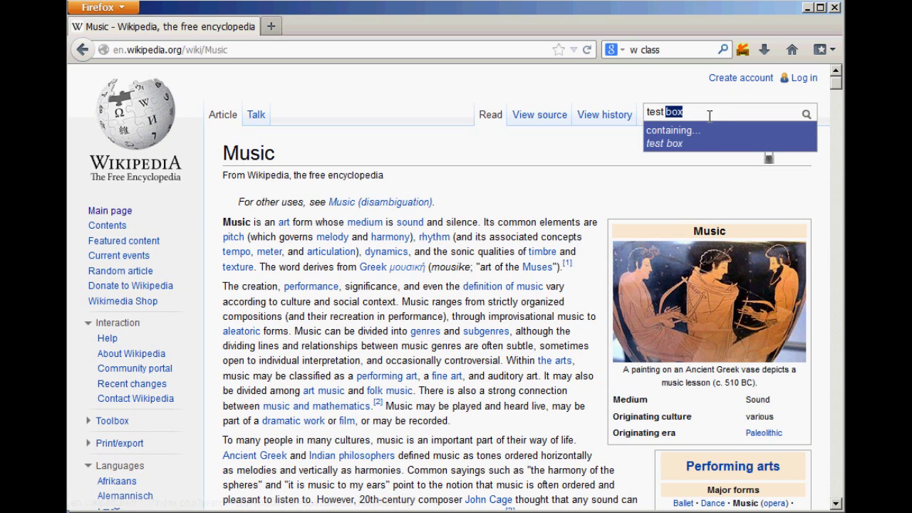
click(702, 117)
Step: Select 'box' for quick-search icons, dismiss them, then select 'common elements' in the article
drag(695, 121, 674, 121)
click(712, 123)
drag(686, 117, 668, 122)
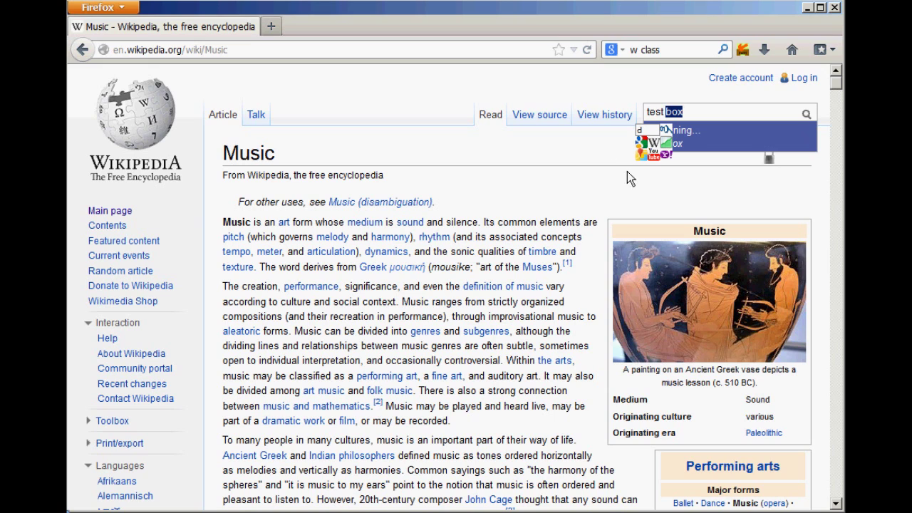
click(595, 206)
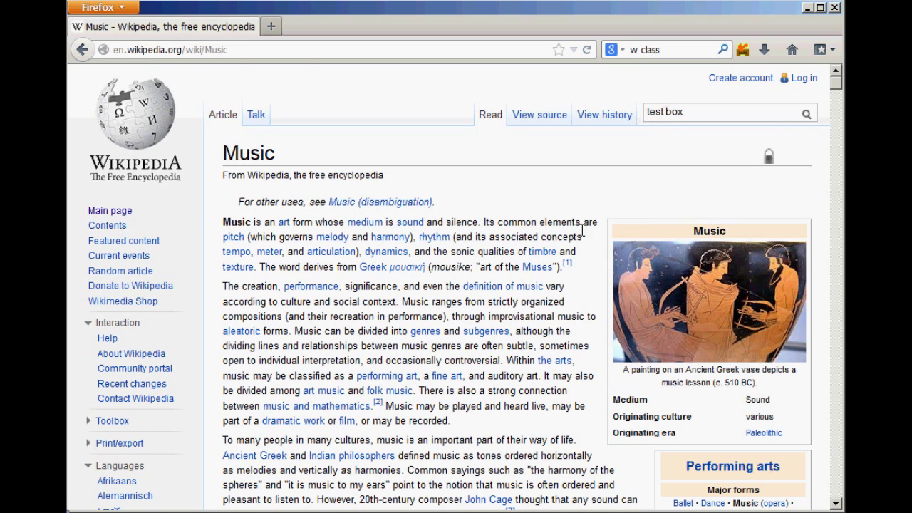
drag(581, 227, 497, 223)
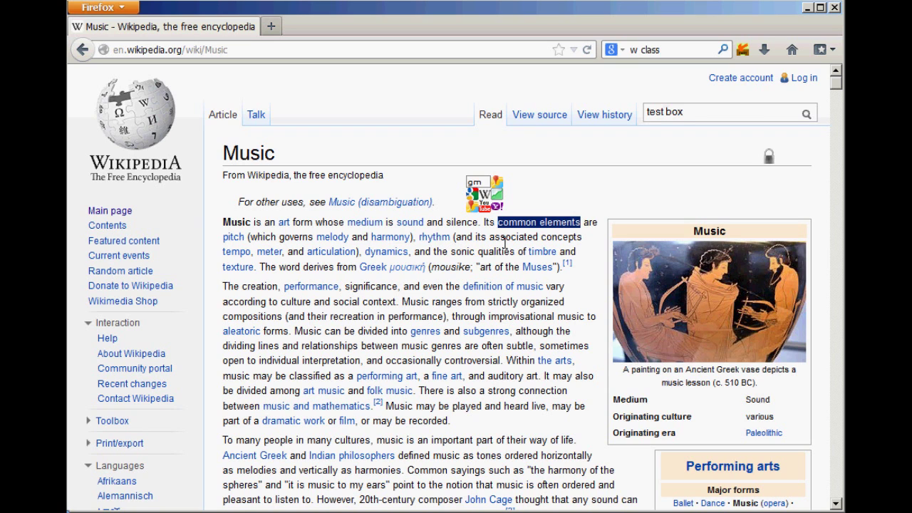
Step: Send 'common elements' to Google with the g shortcut, then search 'more common elements'
key(BackSpace)
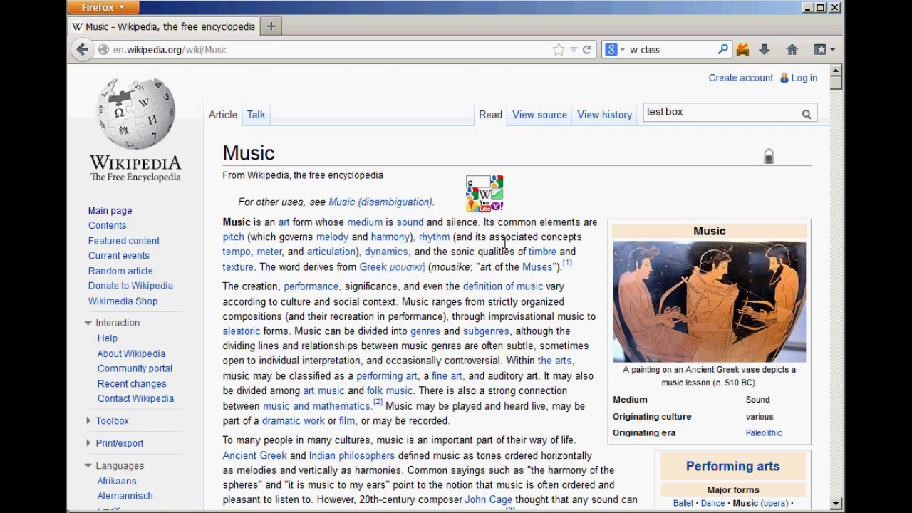
key(Return)
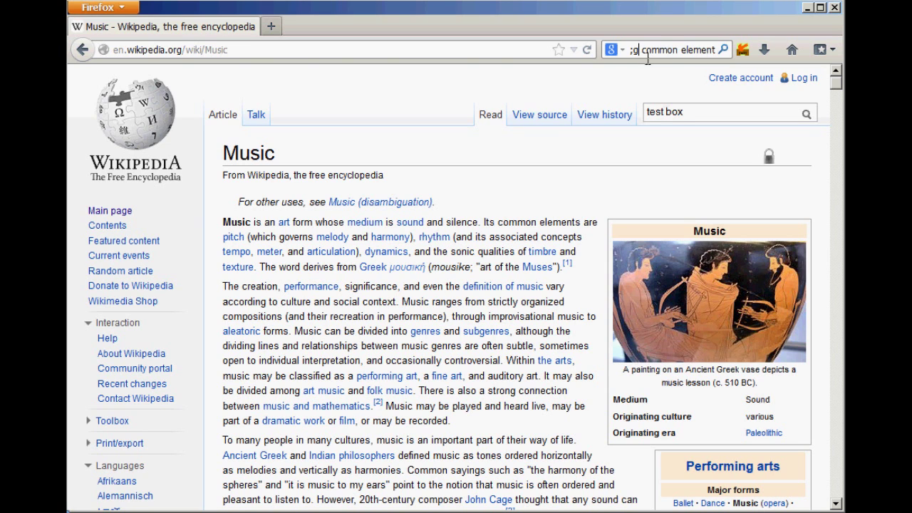
click(643, 62)
key(Return)
text(more)
key(Return)
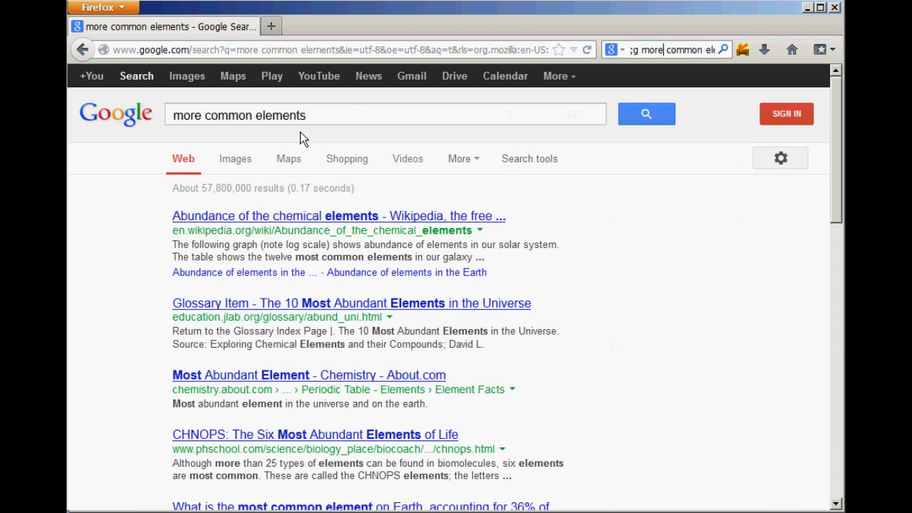
Step: Return to the Music article and empty the search bar
click(95, 61)
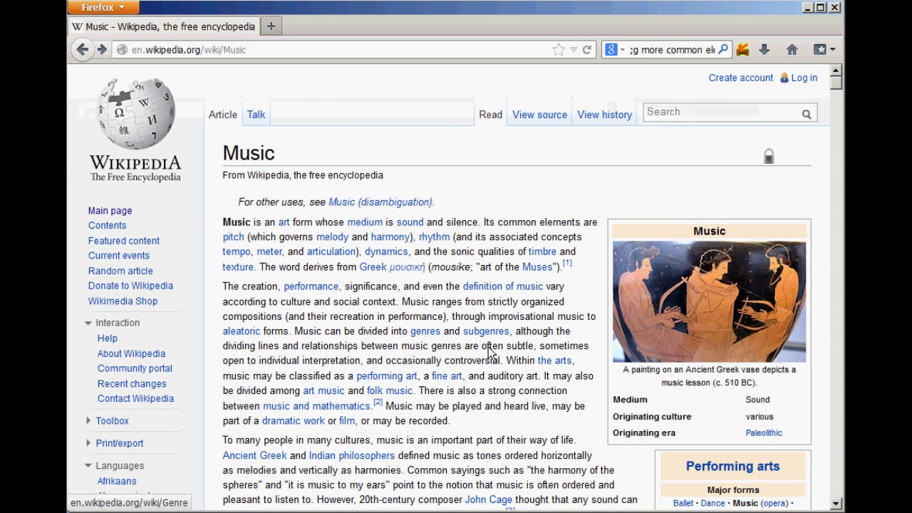
scroll(563, 230, down, 5)
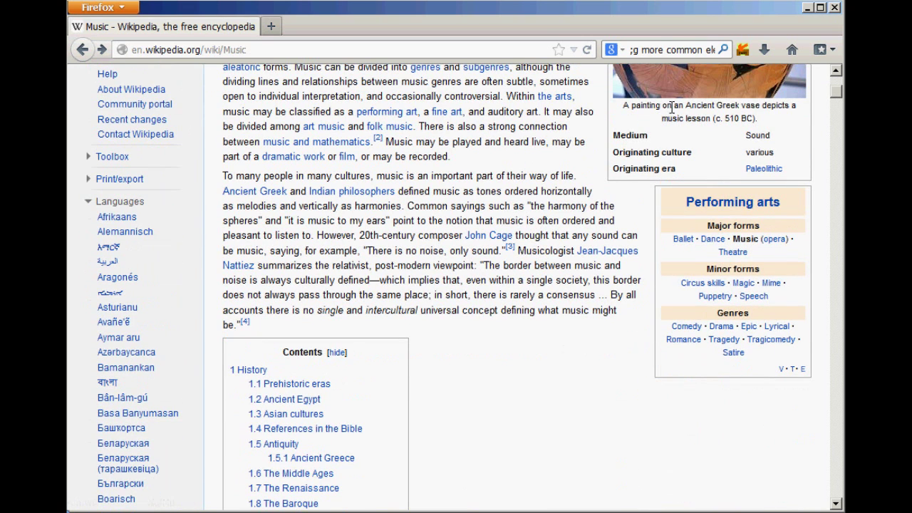
click(683, 50)
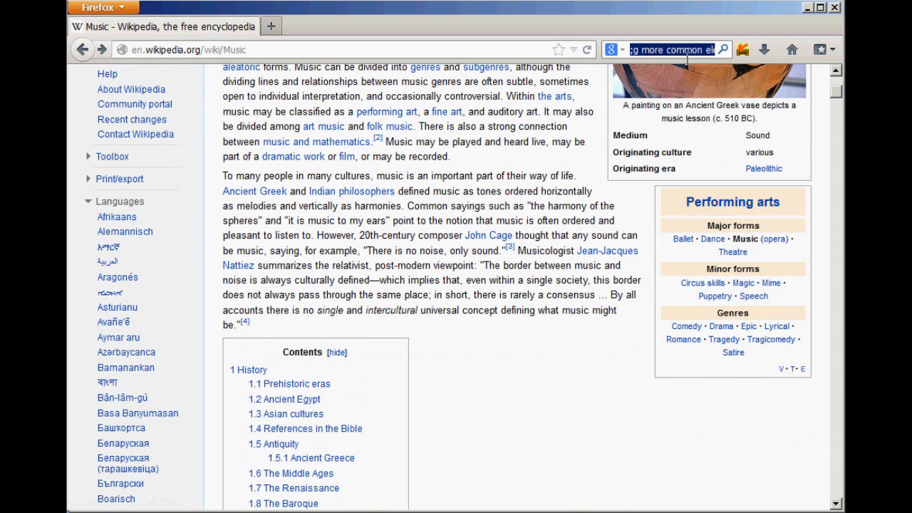
key(BackSpace)
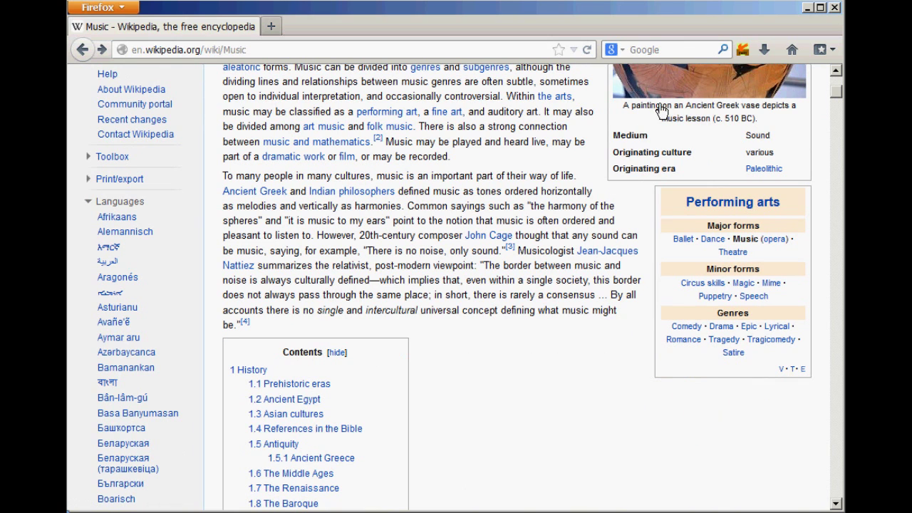
Step: In a new tab, run 'gm pizza near princeton, nj' for Google Maps results, then bring up Fastest Search's options
click(271, 27)
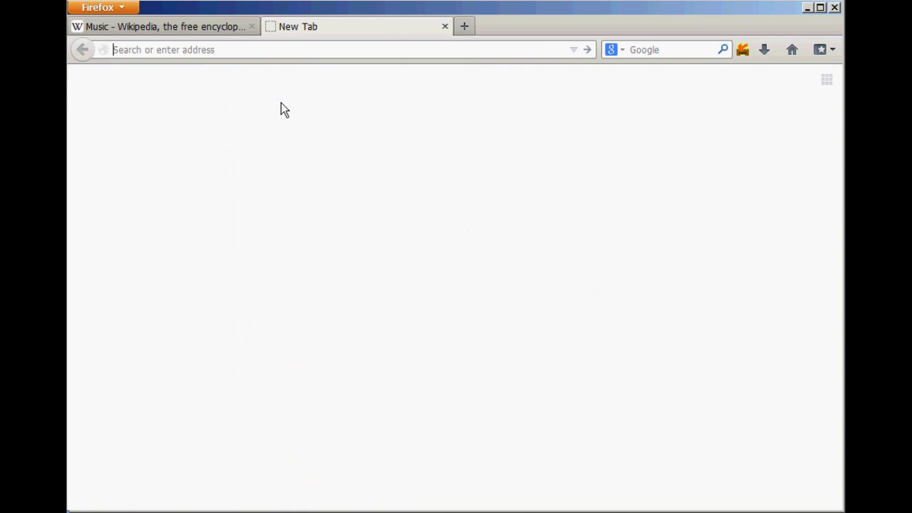
text(gm pizza near princ)
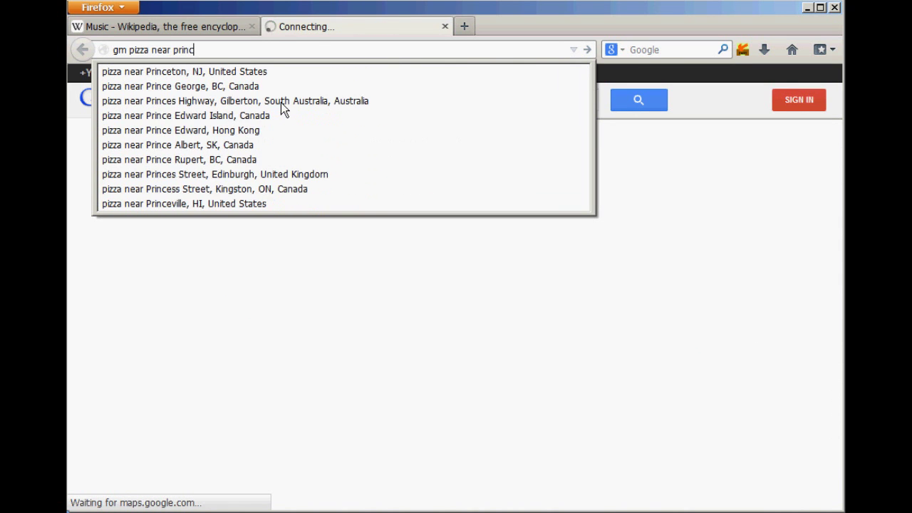
text(eton, nj)
key(Return)
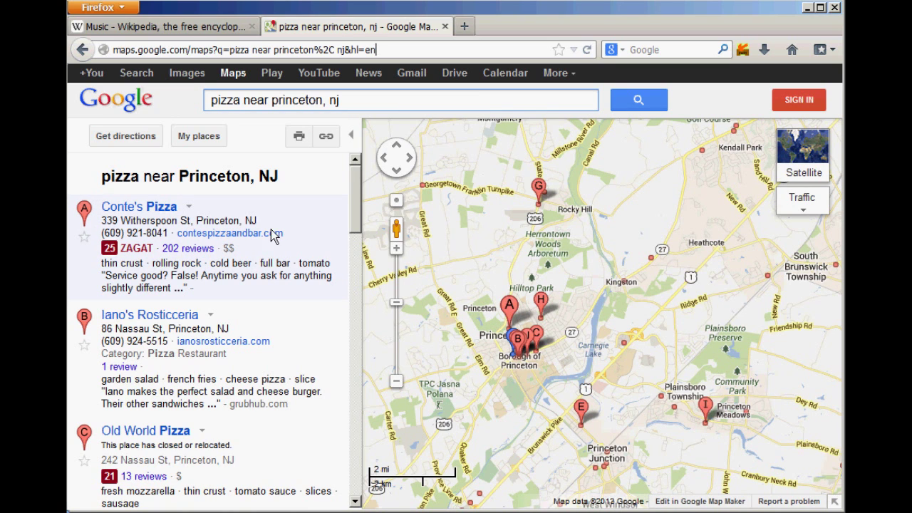
click(742, 51)
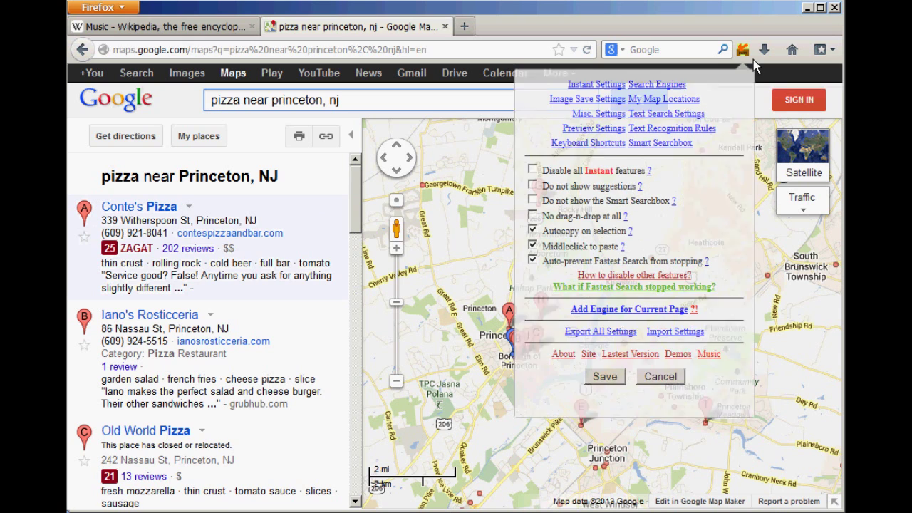
Step: Add map-location shortcut h for a Princeton street address, fixing the misspelled town
click(675, 103)
click(458, 194)
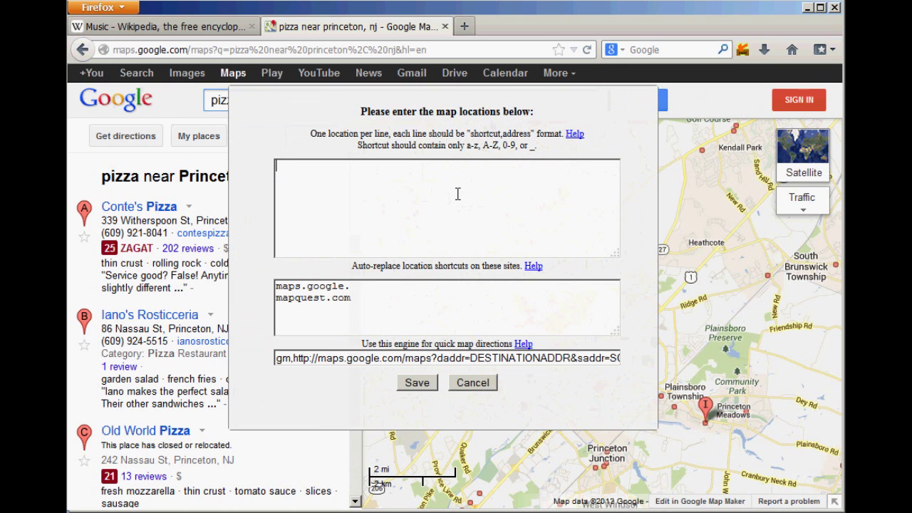
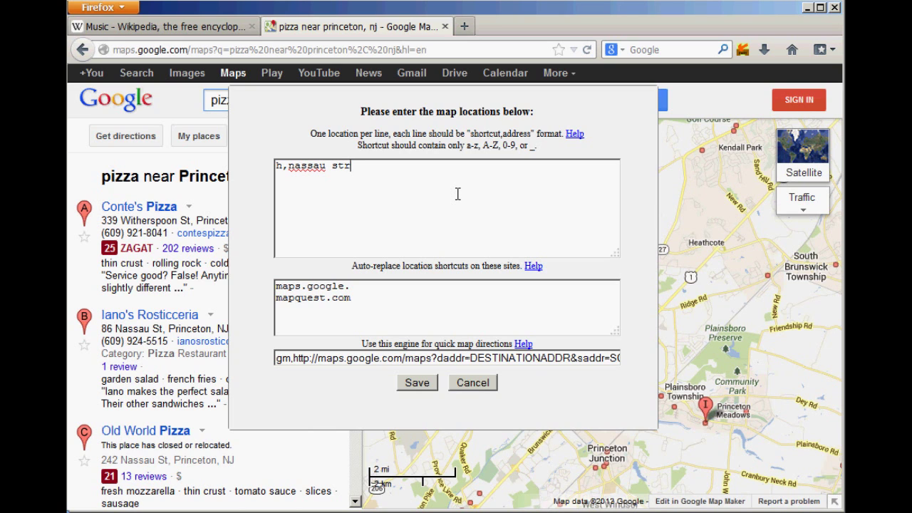
key(Home)
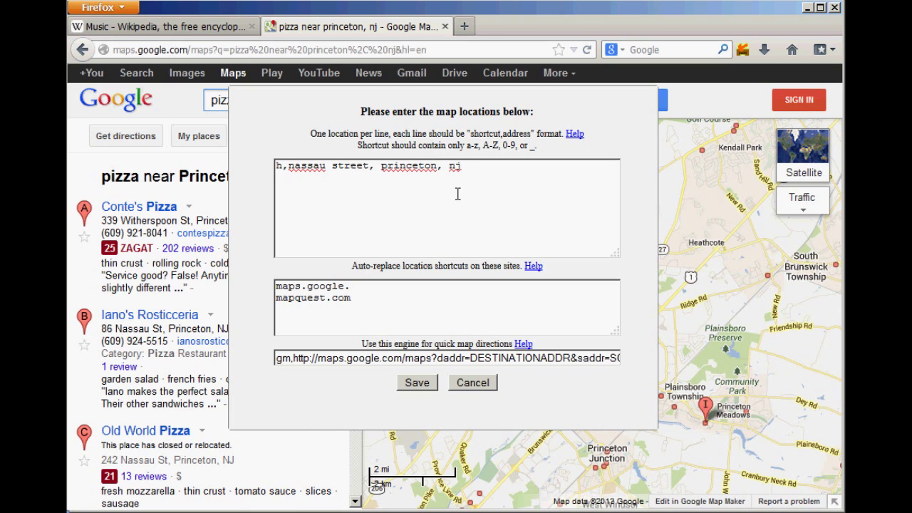
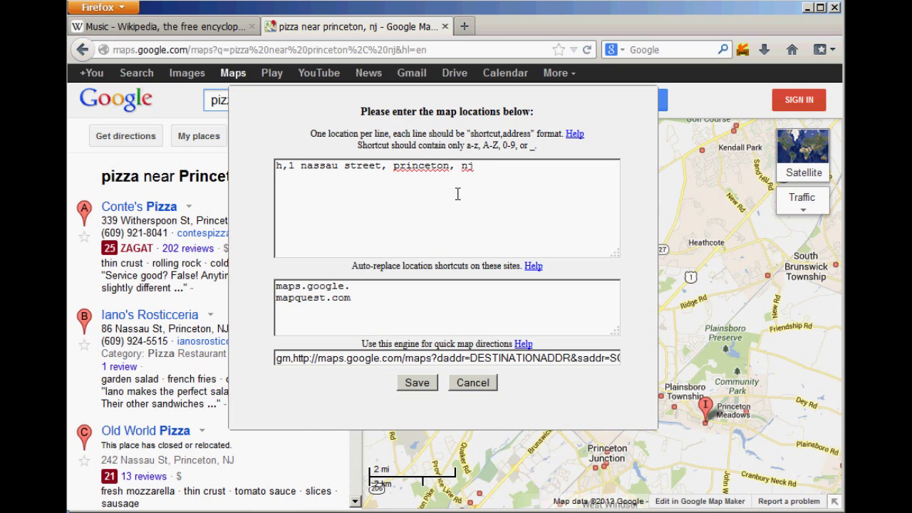
key(End)
Step: Add shortcut w on a new line for a second Princeton street address and save
key(Return)
text(w,)
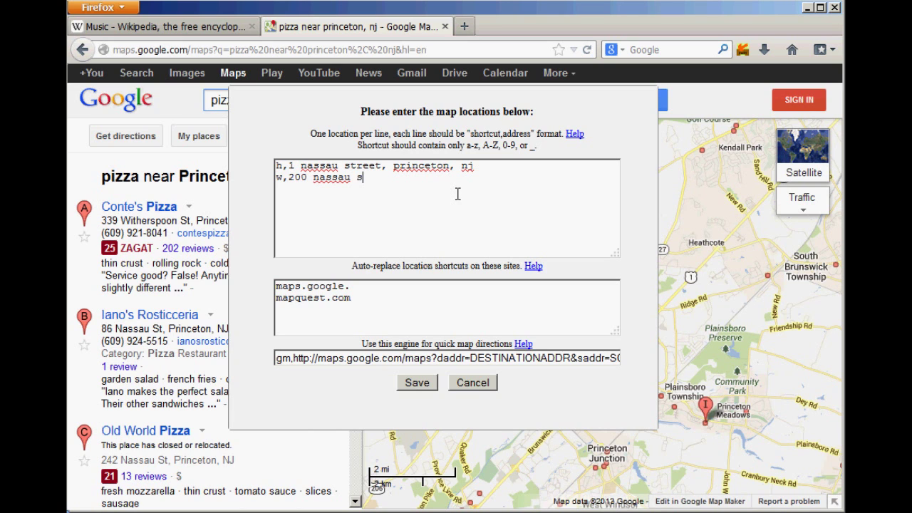
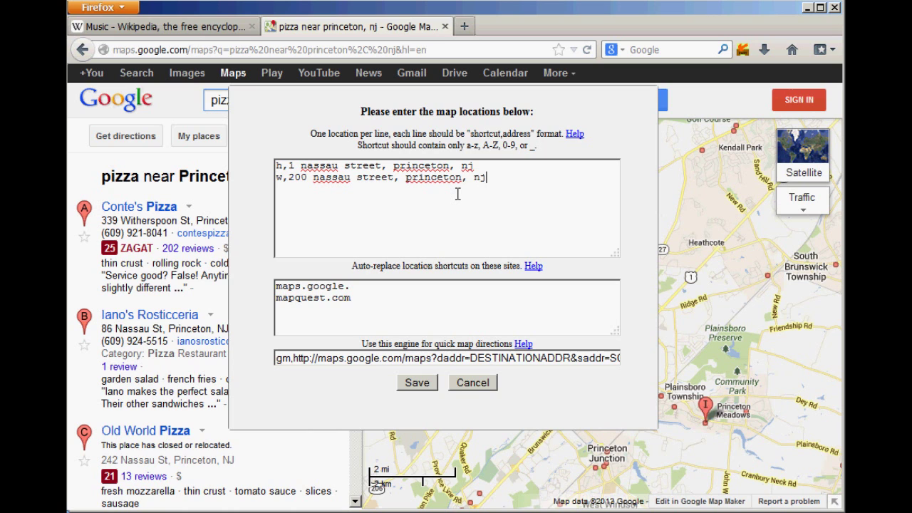
click(417, 383)
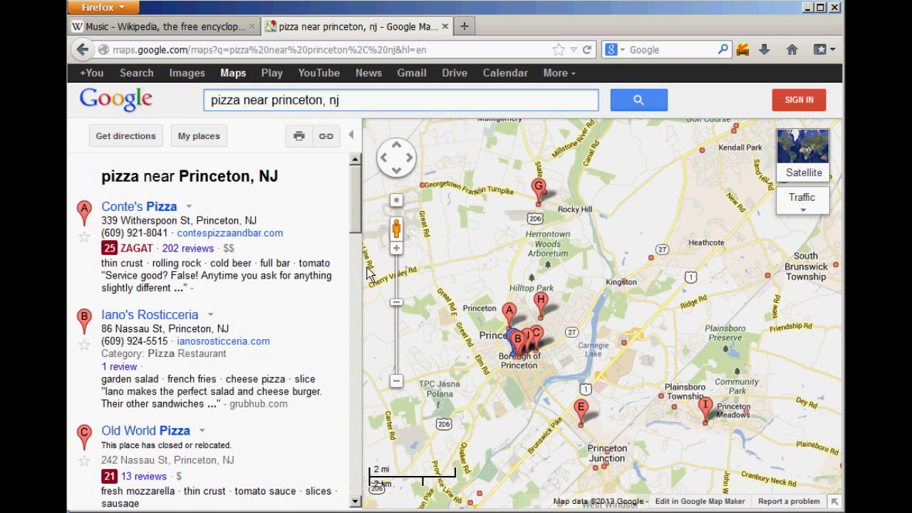
drag(258, 223, 107, 234)
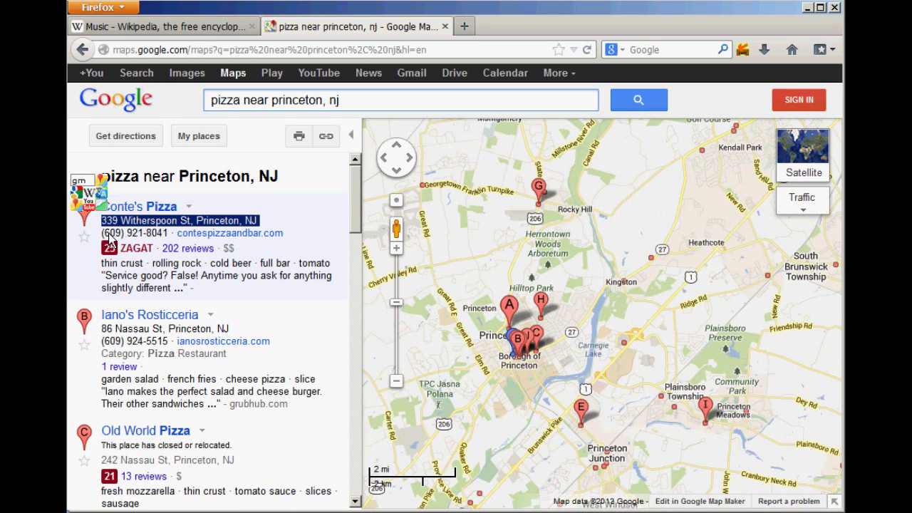
click(110, 242)
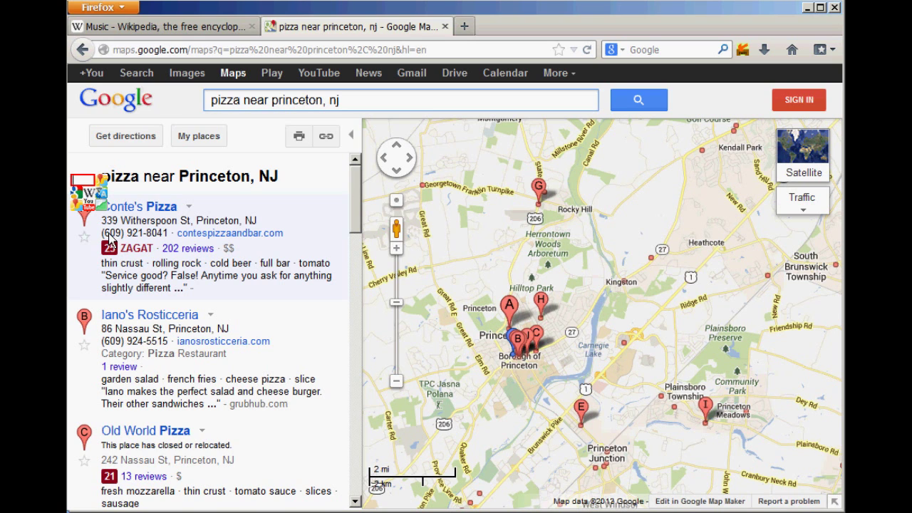
text(h)
key(Return)
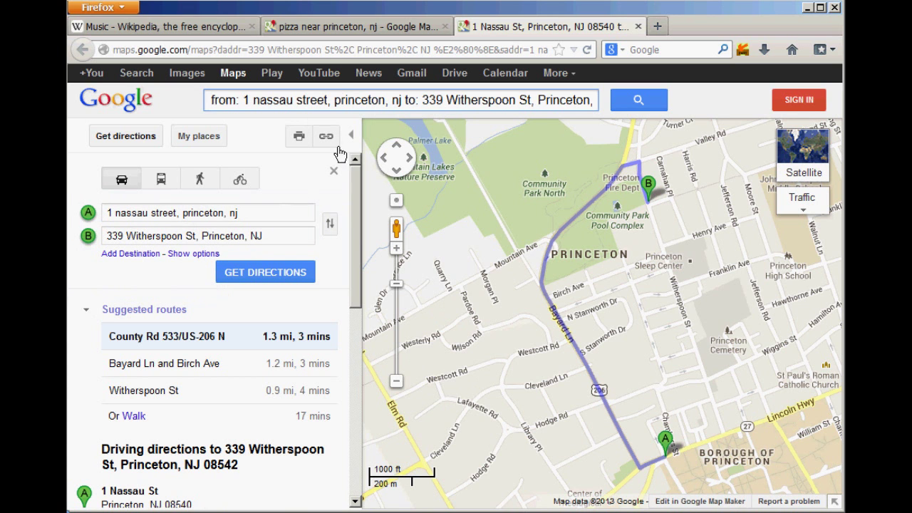
click(345, 30)
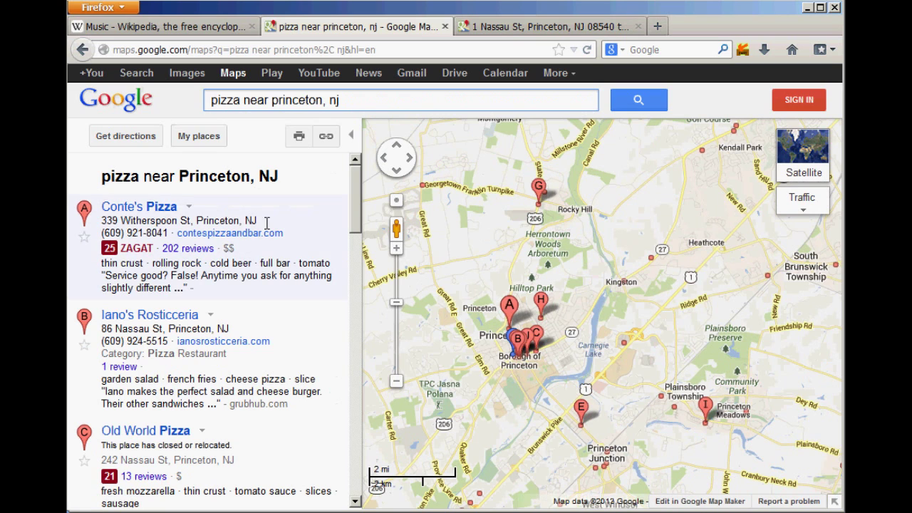
drag(266, 223, 108, 233)
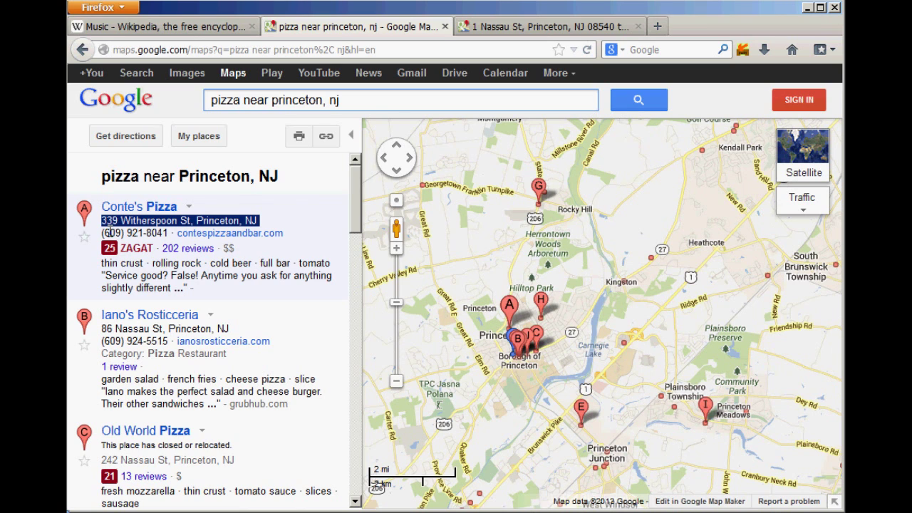
drag(108, 232, 108, 232)
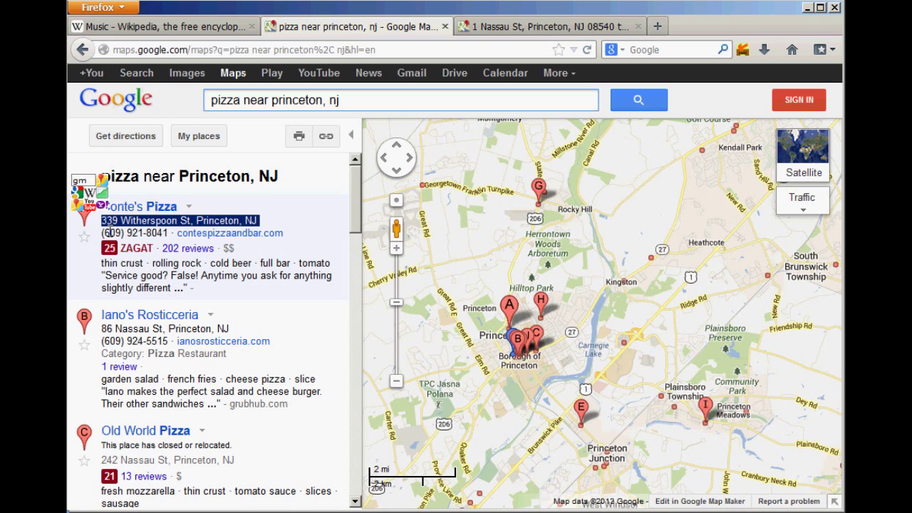
click(109, 232)
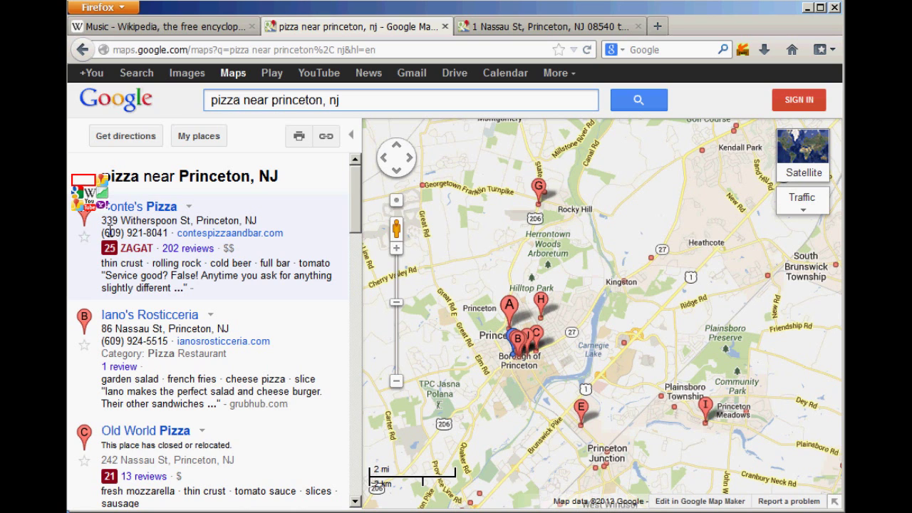
text(2h)
key(Return)
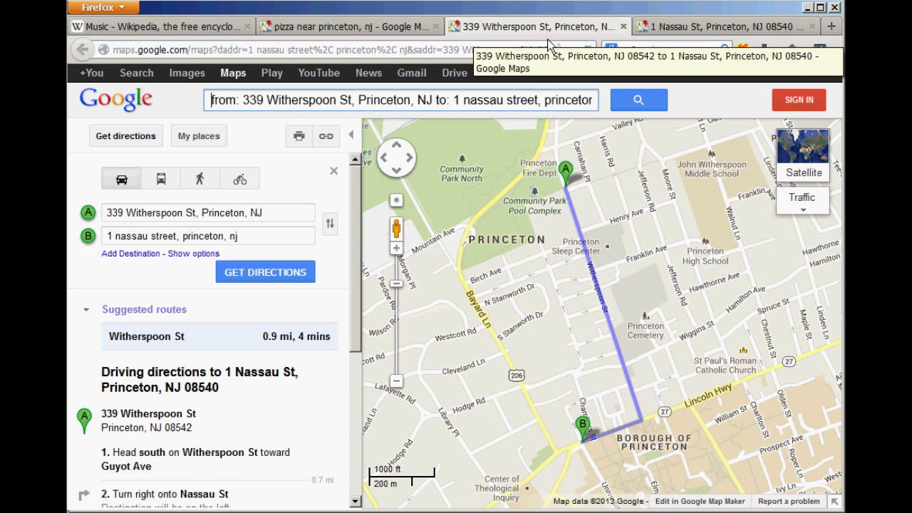
key(ctrl+w)
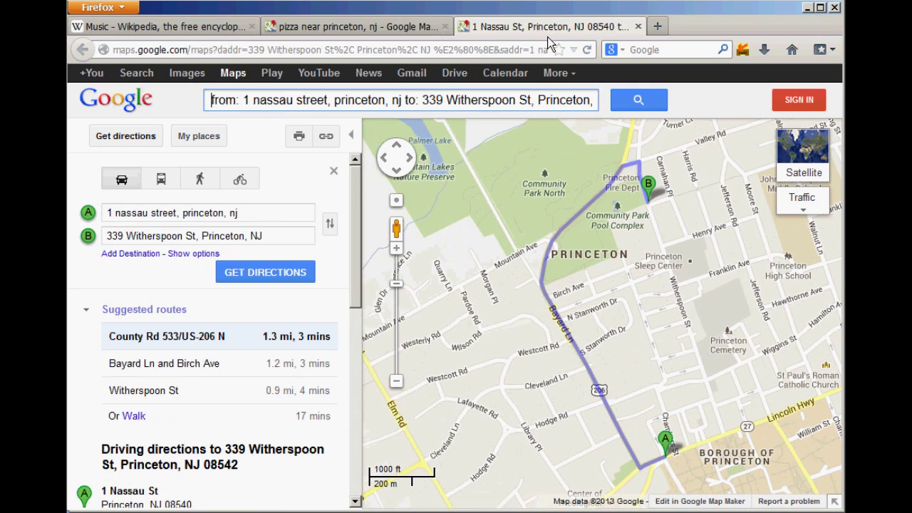
key(ctrl+w)
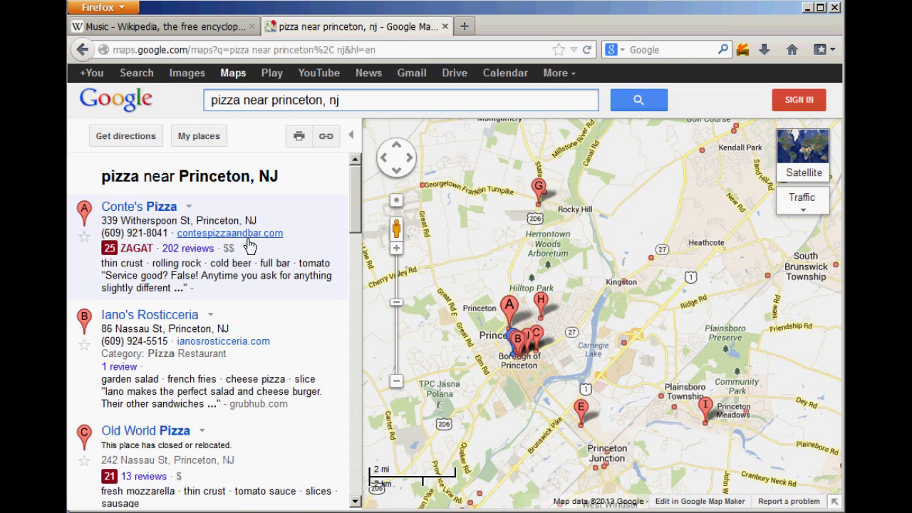
Step: Autocopy 'rinceton,' from Conte's address and paste it into the search bar with Ctrl+V
click(167, 222)
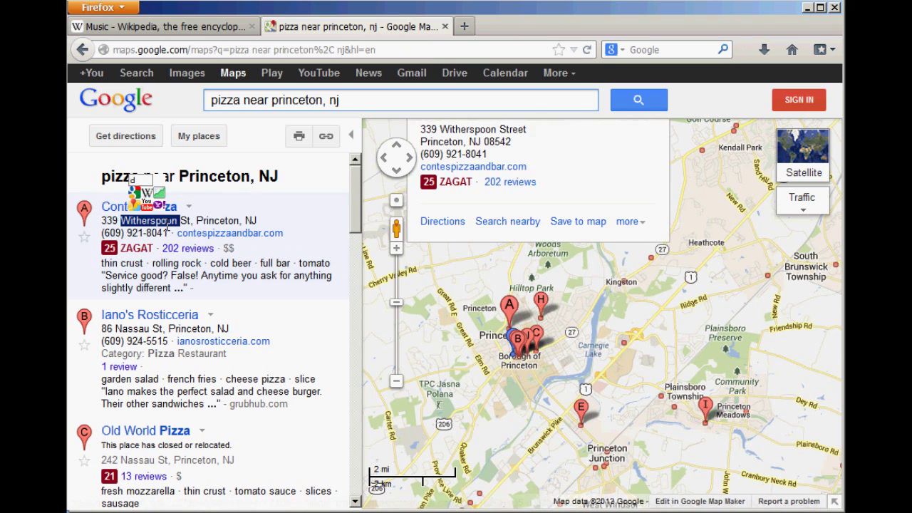
drag(203, 222, 250, 225)
key(ctrl+c)
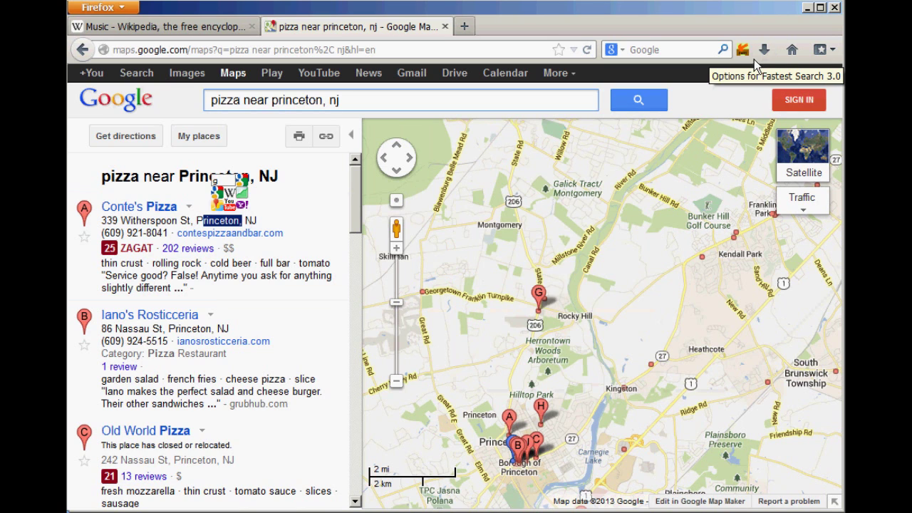
click(663, 59)
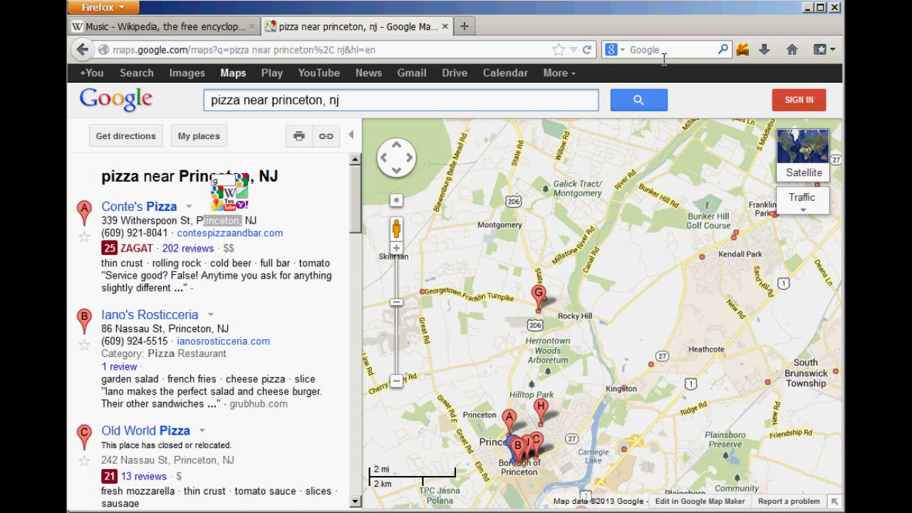
key(ctrl+v)
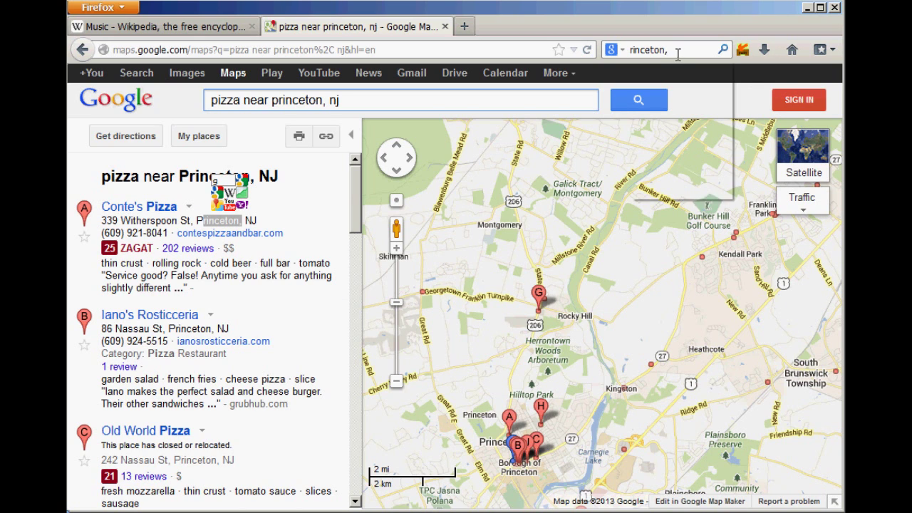
Step: Clear the search query, then paste 'rinceton,' back in from the right-click menu
key(ctrl+a)
key(ctrl+c)
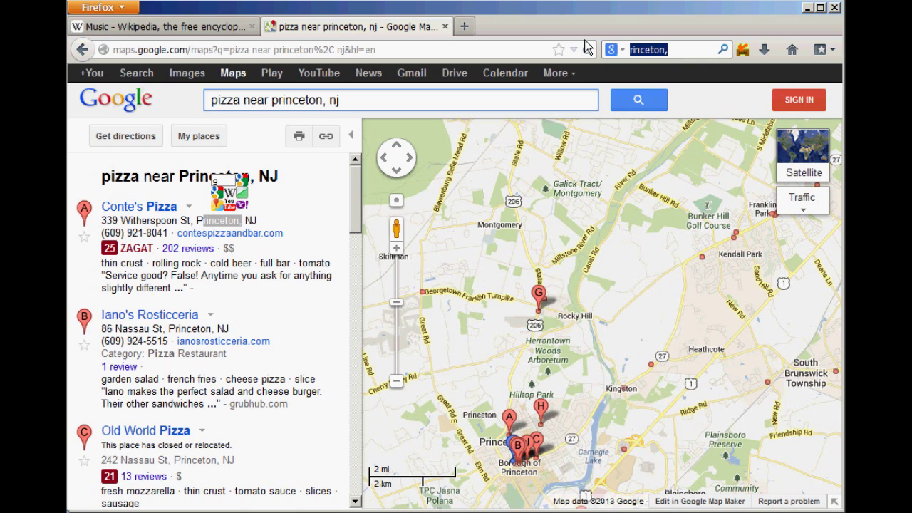
key(End)
key(BackSpace)
double_click(654, 50)
key(BackSpace)
right_click(648, 51)
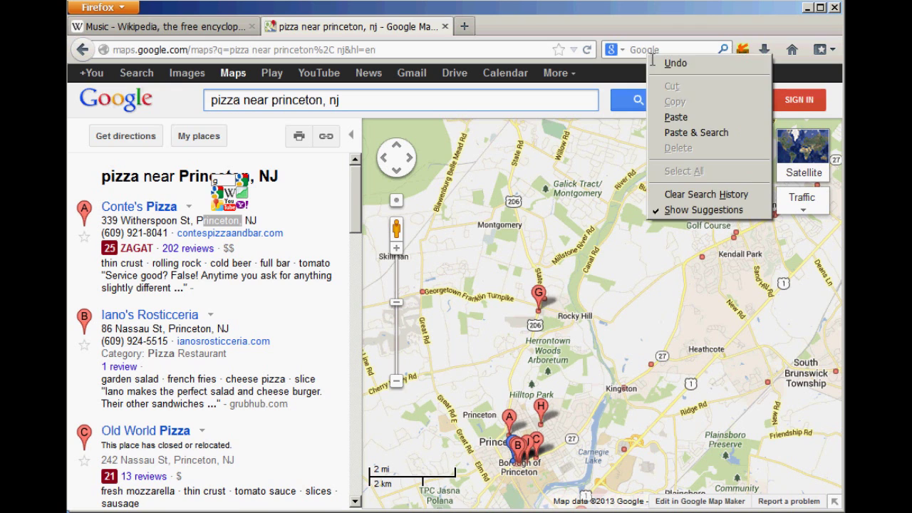
click(684, 118)
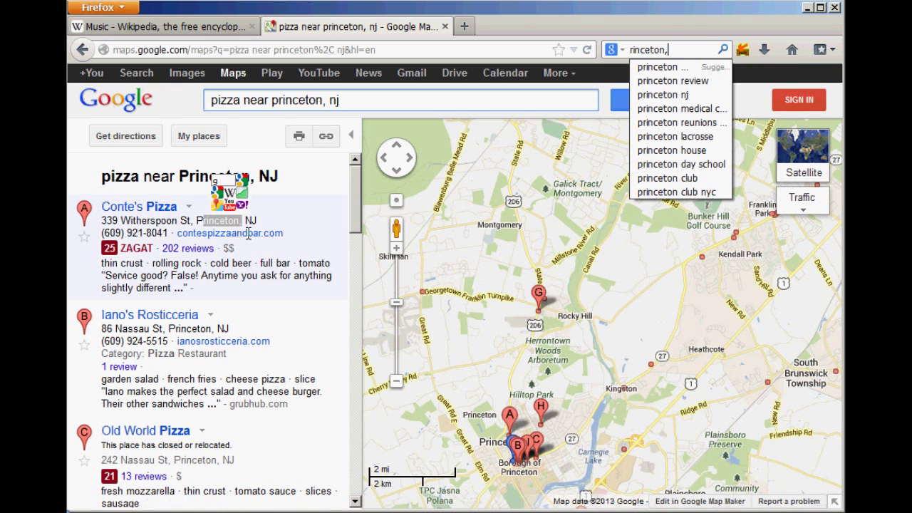
Step: Look over Fastest Search's options without changes, then open Conte's Pizza's info card
click(741, 49)
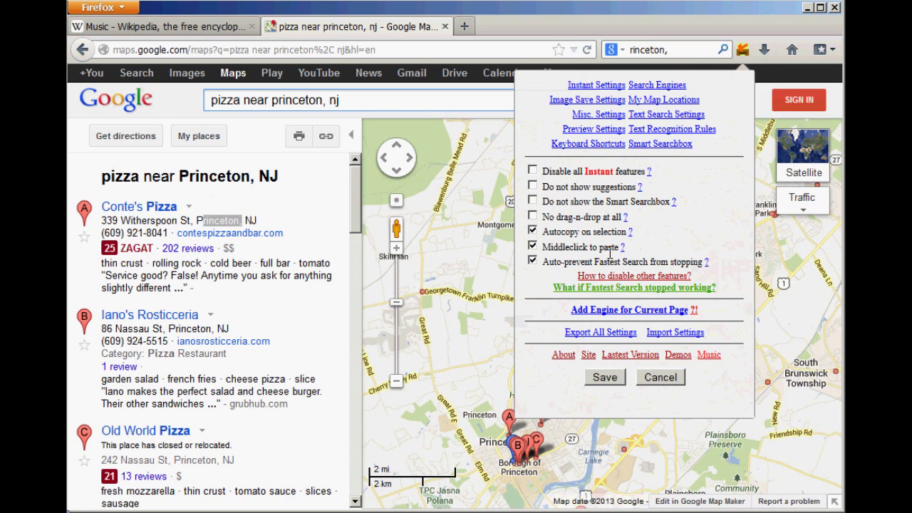
click(673, 387)
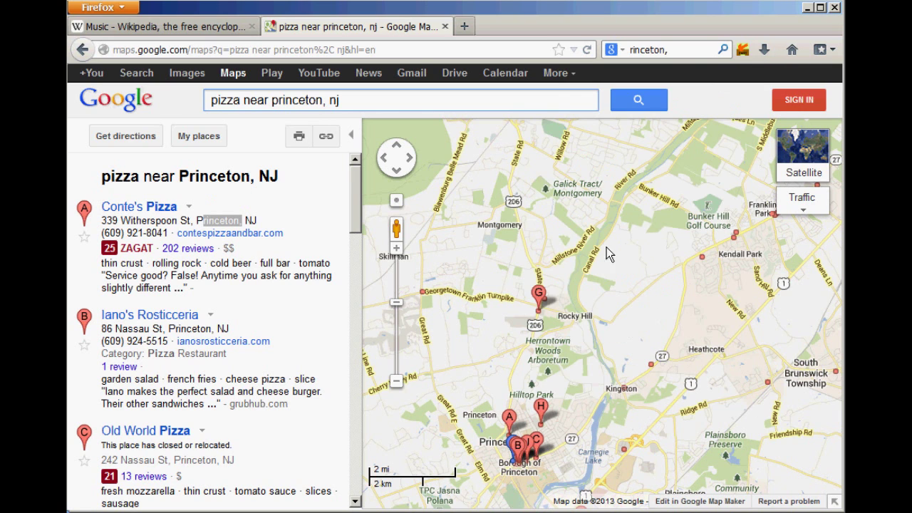
click(299, 225)
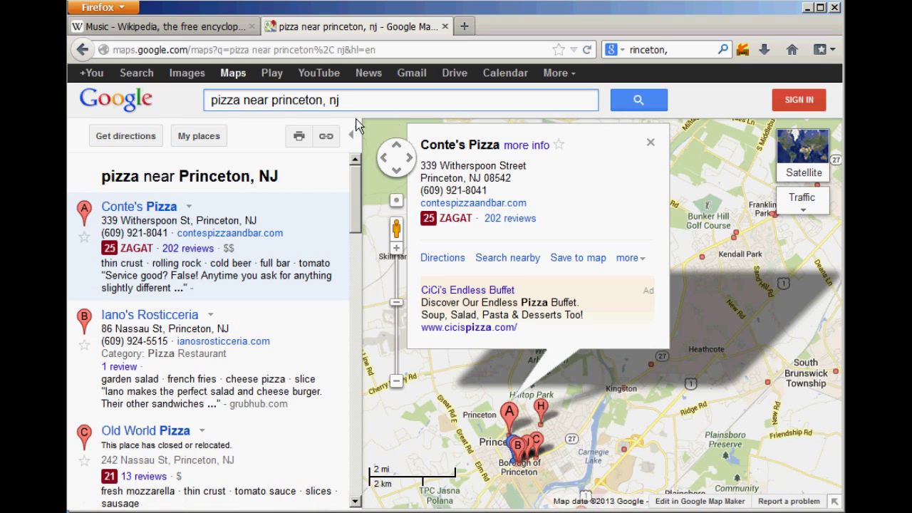
Step: Close Conte's Pizza's bubble and drag 'ar prince' to the end of the Maps query
click(290, 104)
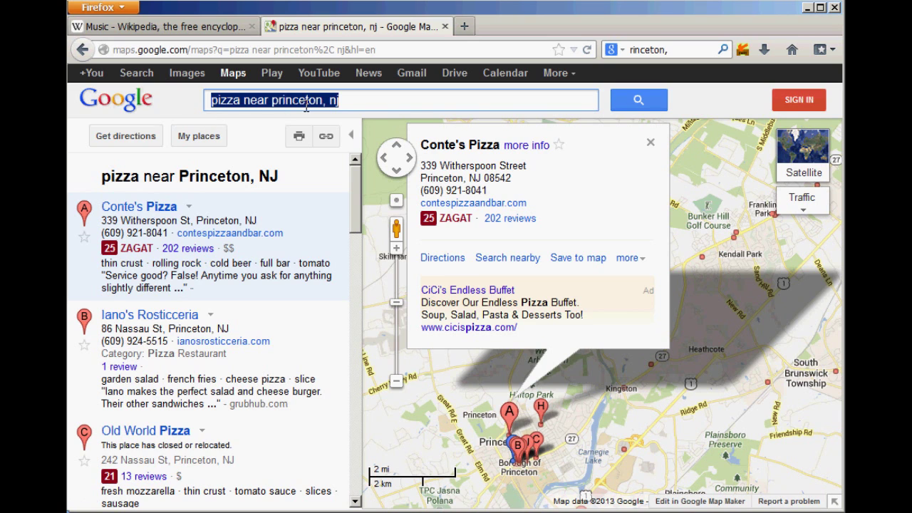
drag(298, 101, 226, 100)
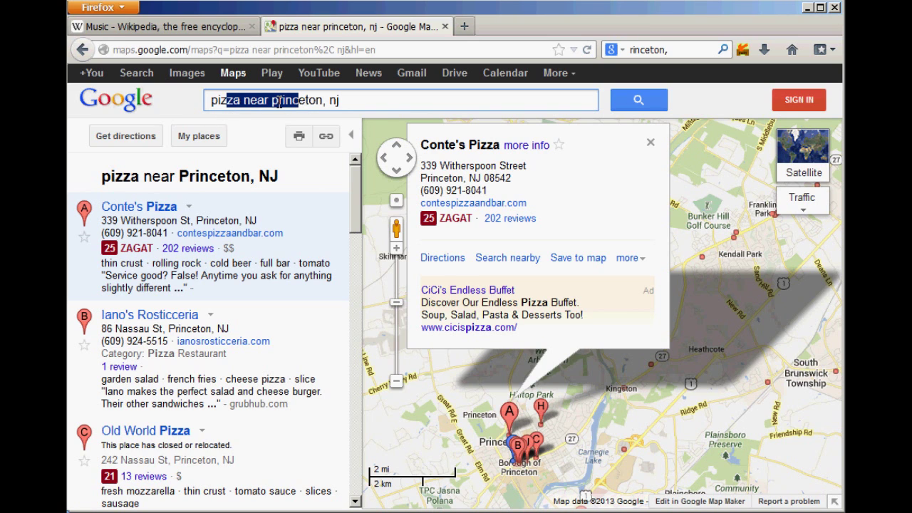
click(352, 107)
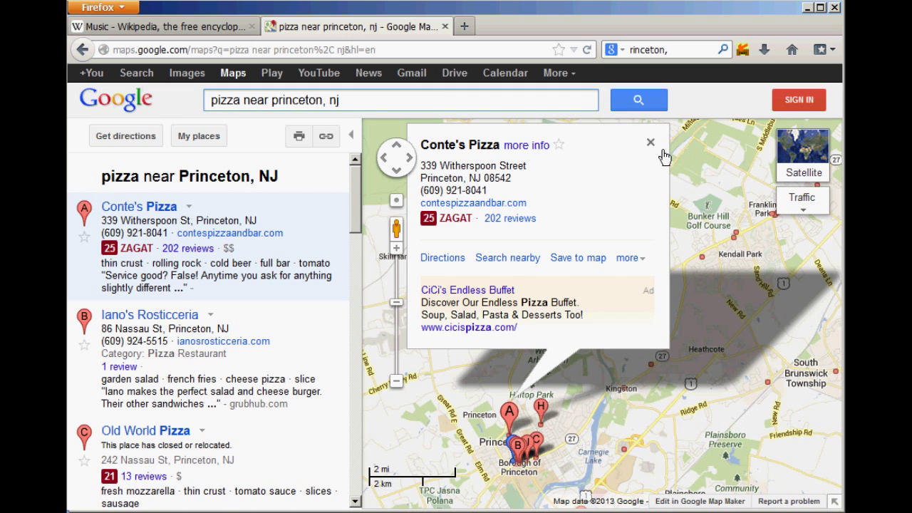
click(650, 142)
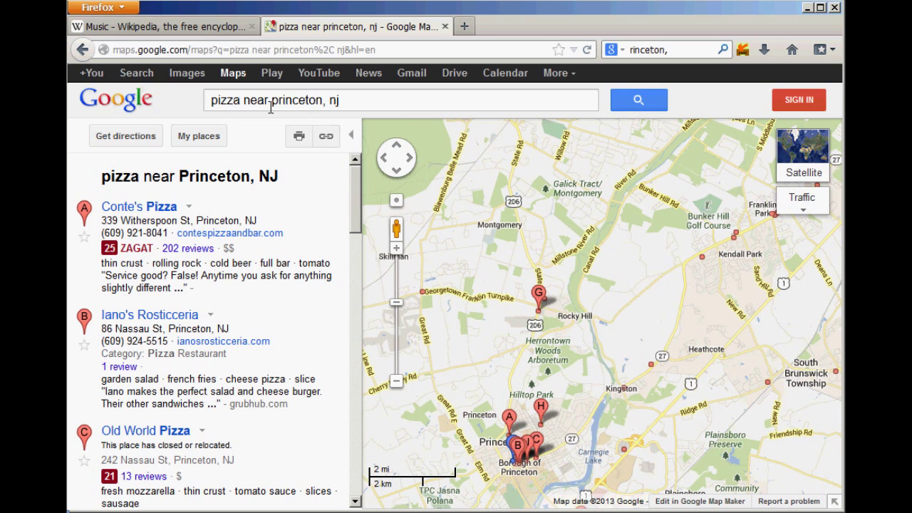
drag(258, 103, 372, 109)
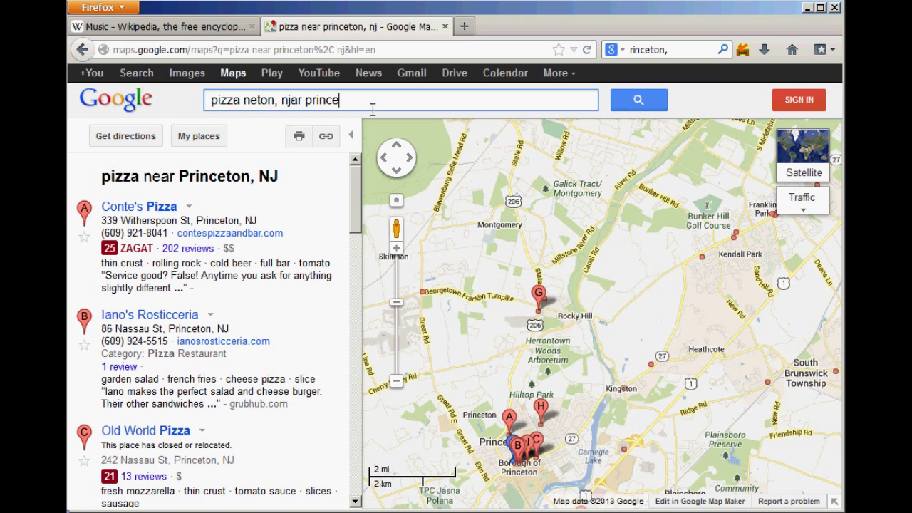
drag(355, 110, 243, 112)
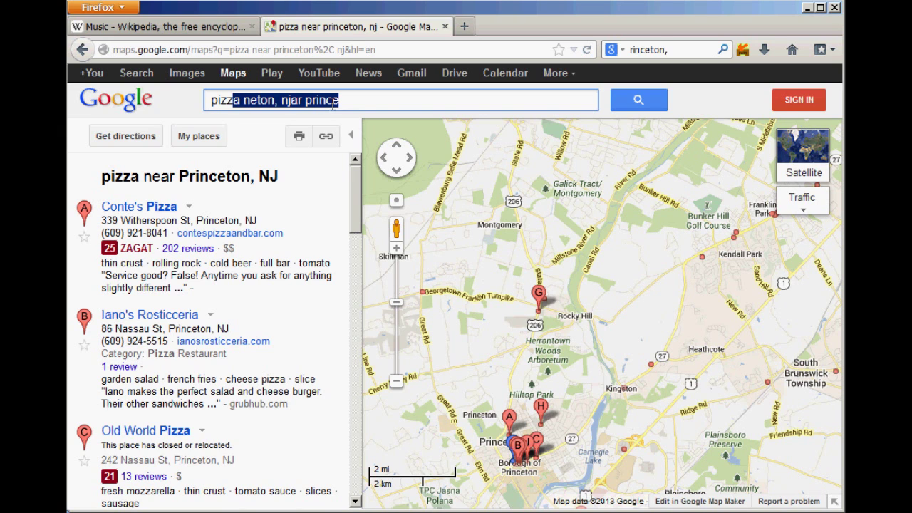
drag(354, 108, 238, 114)
Step: Close the Google Maps tab and draw several drag strokes across the Music article text
click(332, 186)
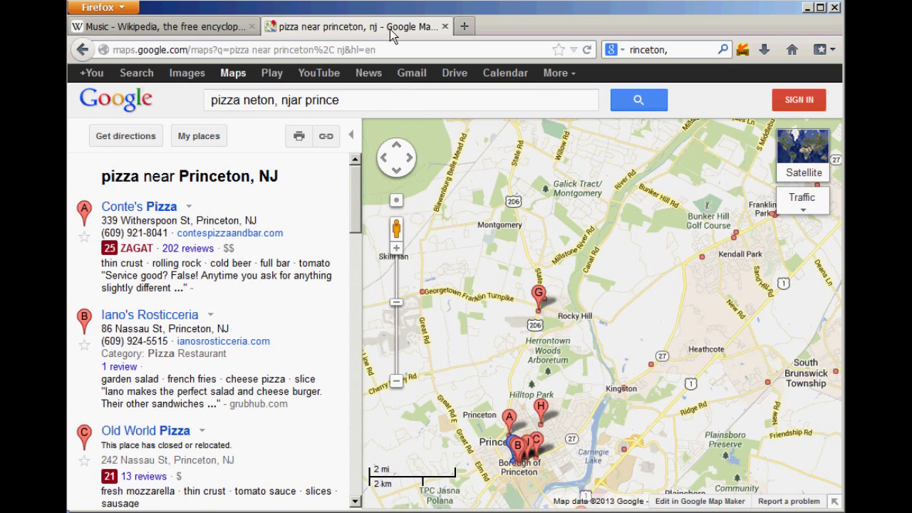
middle_click(390, 29)
scroll(448, 223, up, 5)
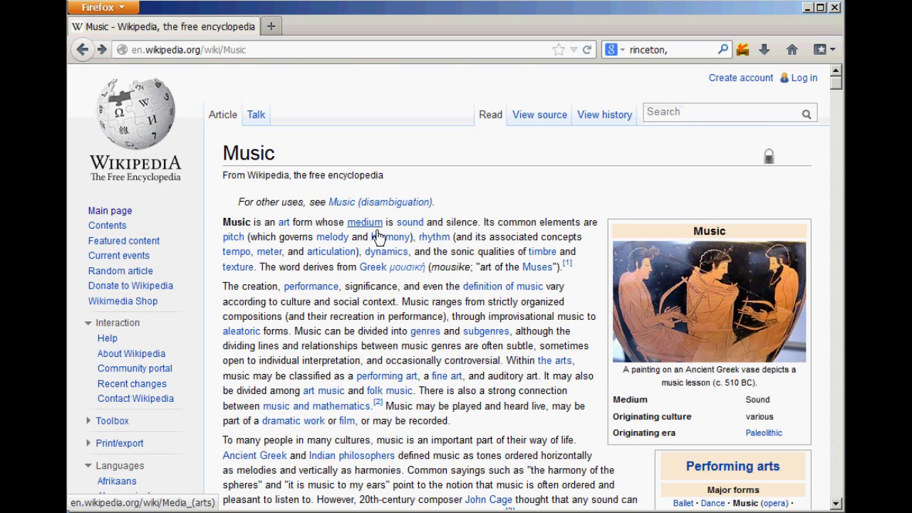
mouse_move(392, 347)
mouse_down()
mouse_move(296, 205)
mouse_move(464, 268)
mouse_move(404, 300)
mouse_move(381, 238)
mouse_move(459, 303)
mouse_move(476, 171)
mouse_move(275, 157)
mouse_up()
mouse_move(265, 322)
mouse_down()
mouse_move(322, 258)
mouse_move(289, 286)
mouse_move(373, 290)
mouse_up()
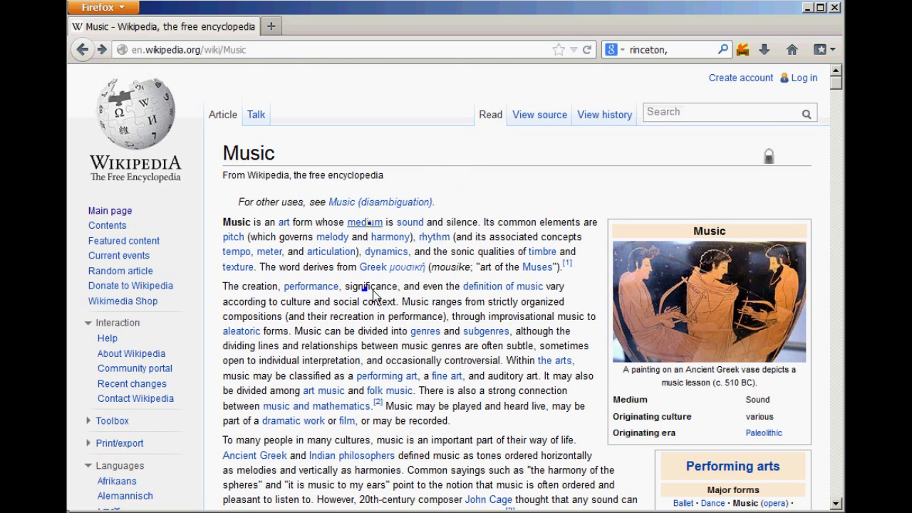
mouse_move(377, 236)
mouse_down()
mouse_move(371, 225)
mouse_move(384, 240)
mouse_up()
drag(422, 321, 467, 334)
Step: Open the medium link in a background tab, then close both List of artistic media tabs
middle_click(365, 222)
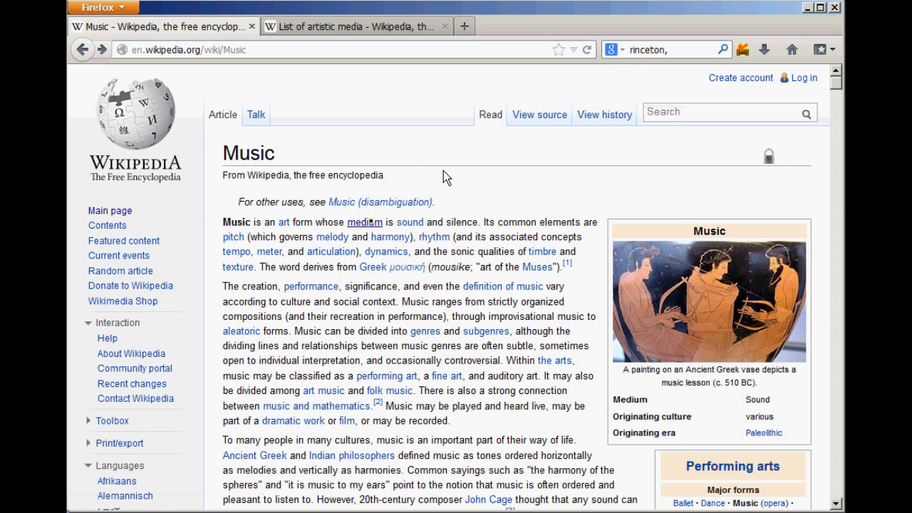
key(ctrl+Tab)
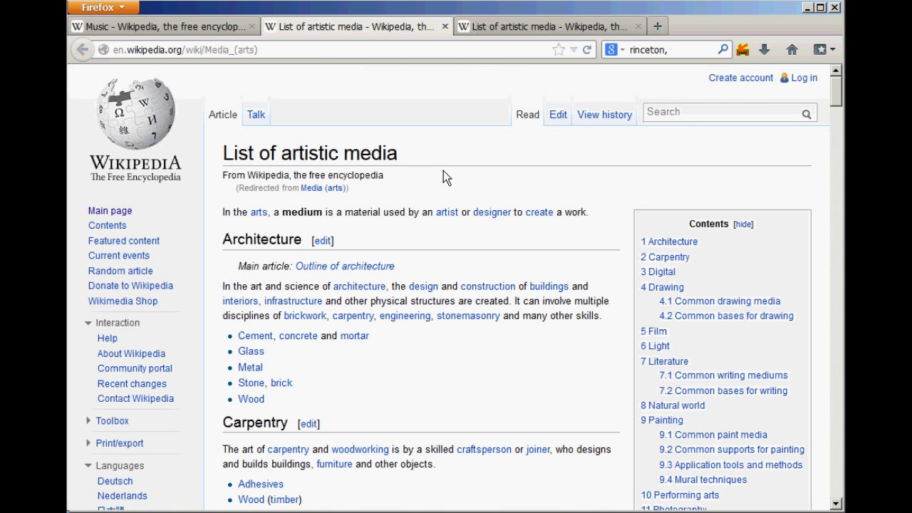
middle_click(418, 36)
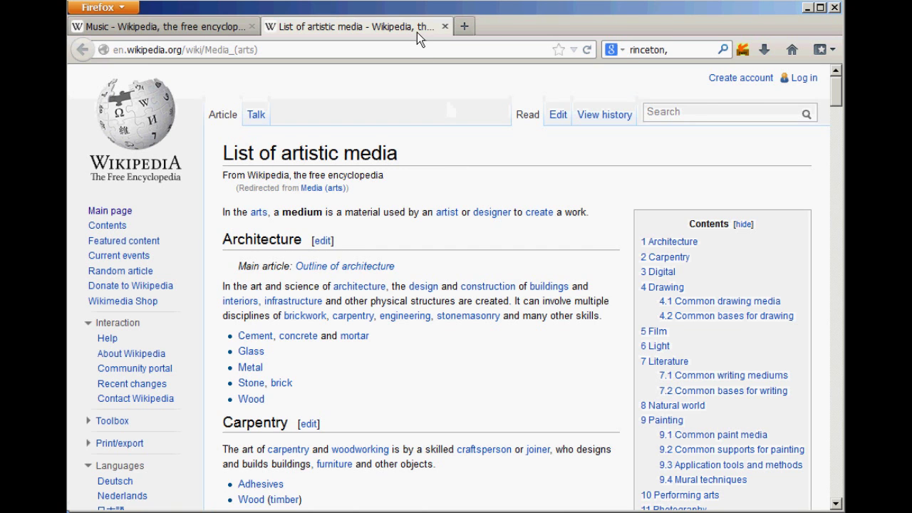
middle_click(416, 32)
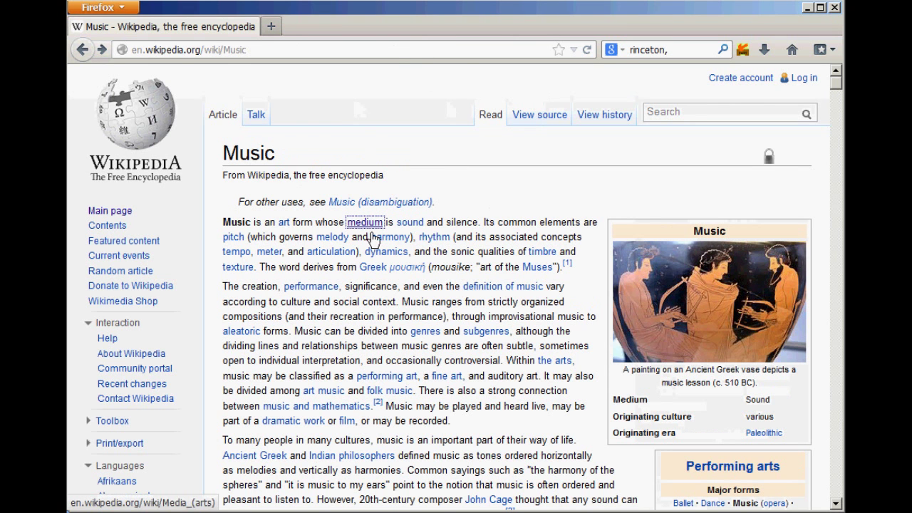
drag(270, 168, 298, 221)
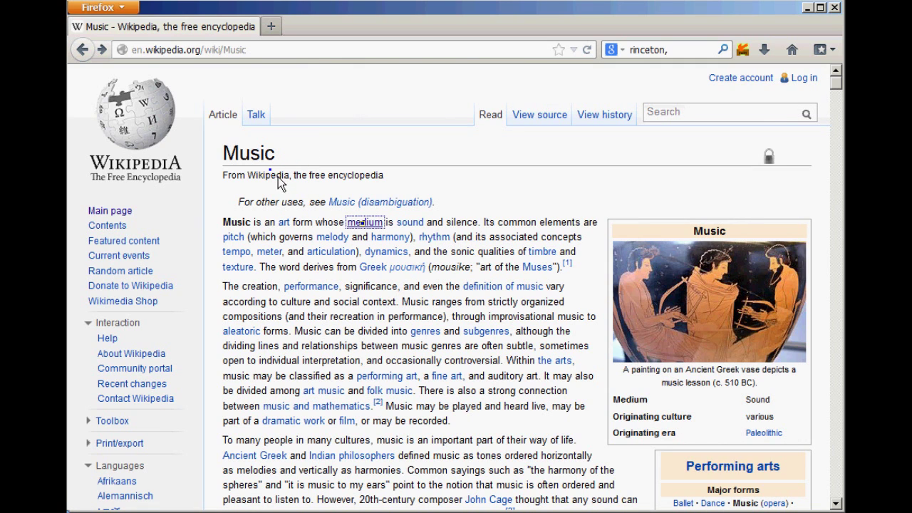
right_click(371, 233)
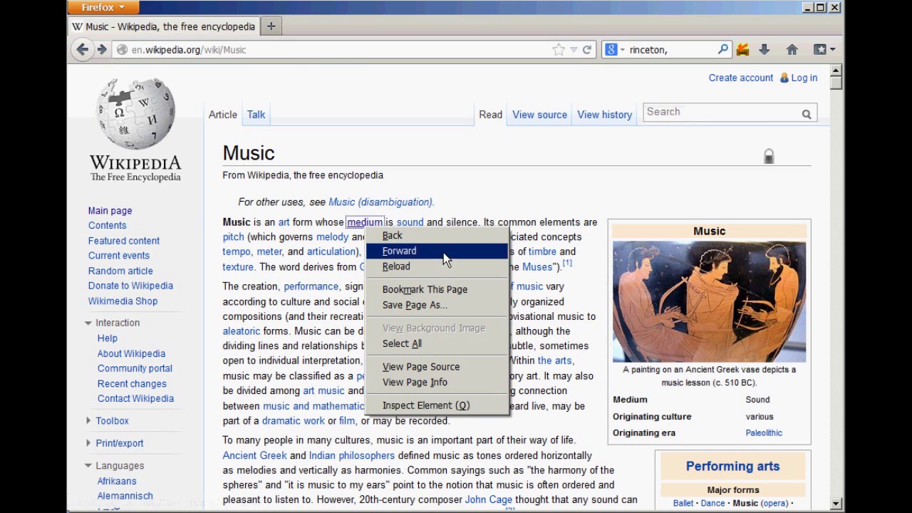
click(456, 180)
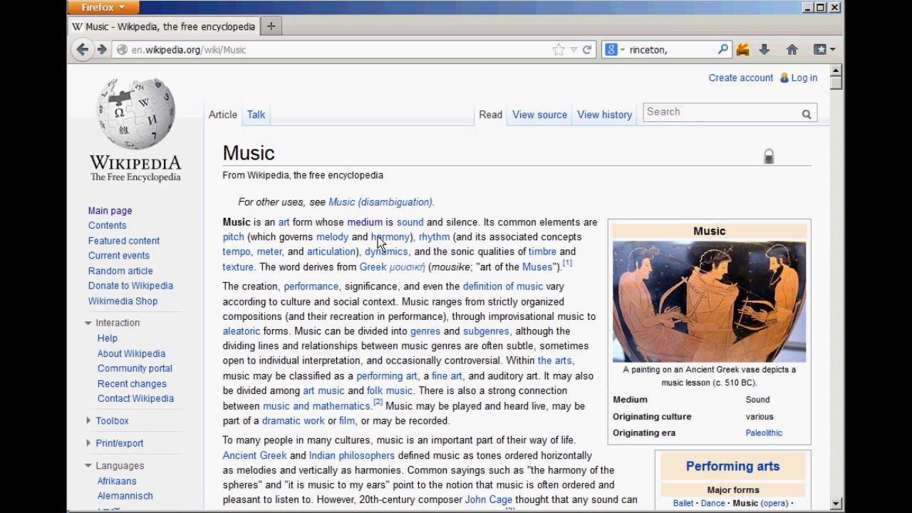
mouse_move(367, 223)
mouse_down()
mouse_move(411, 286)
mouse_move(155, 208)
mouse_move(466, 230)
mouse_move(330, 277)
mouse_move(347, 269)
mouse_up()
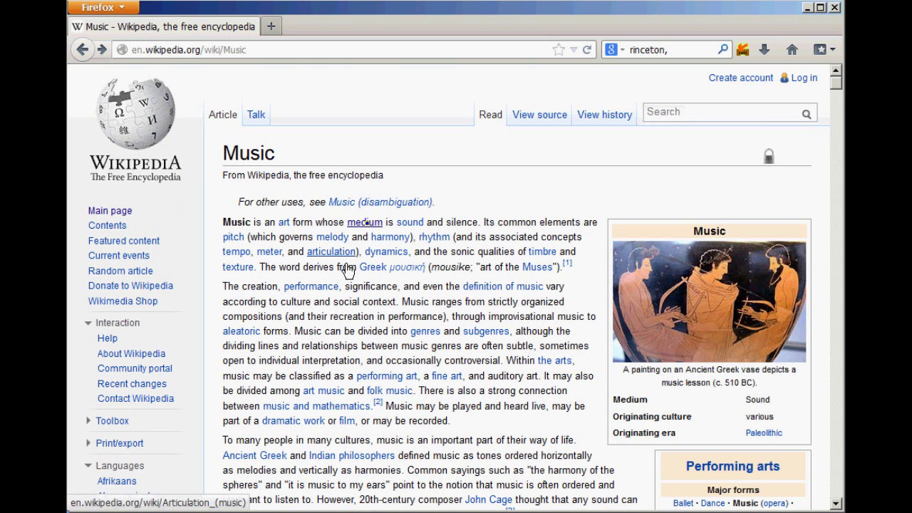
right_click(373, 226)
click(455, 168)
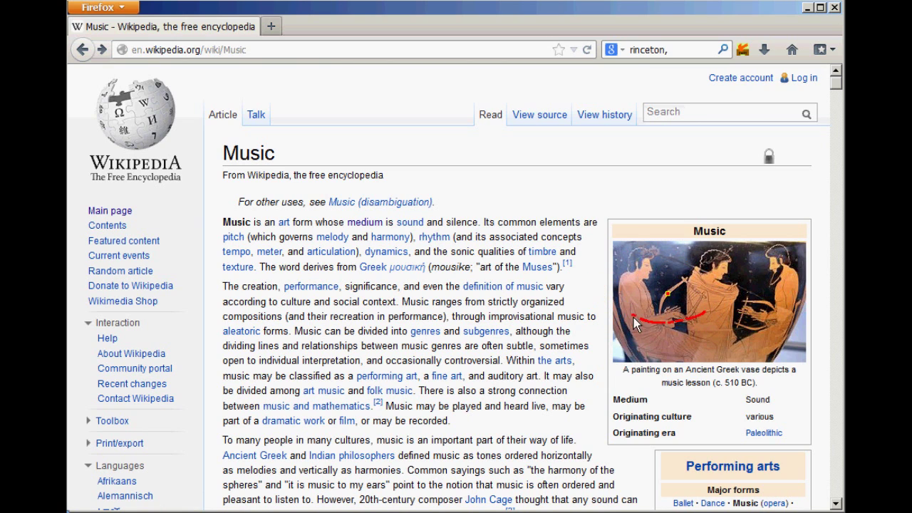
right_click(670, 299)
click(607, 183)
click(745, 52)
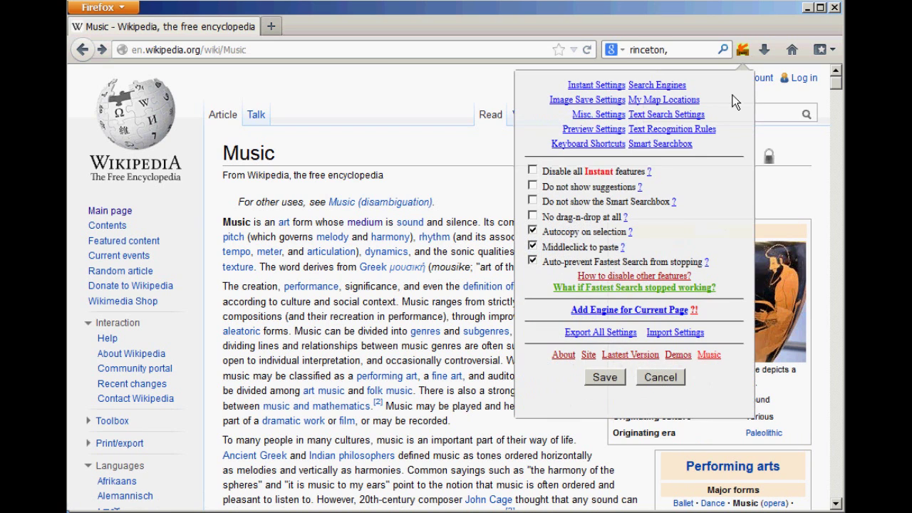
click(586, 101)
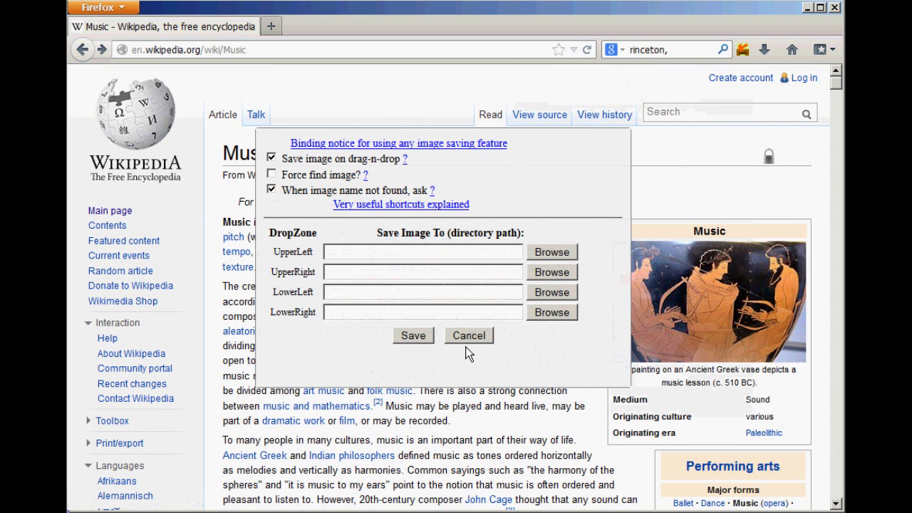
click(468, 337)
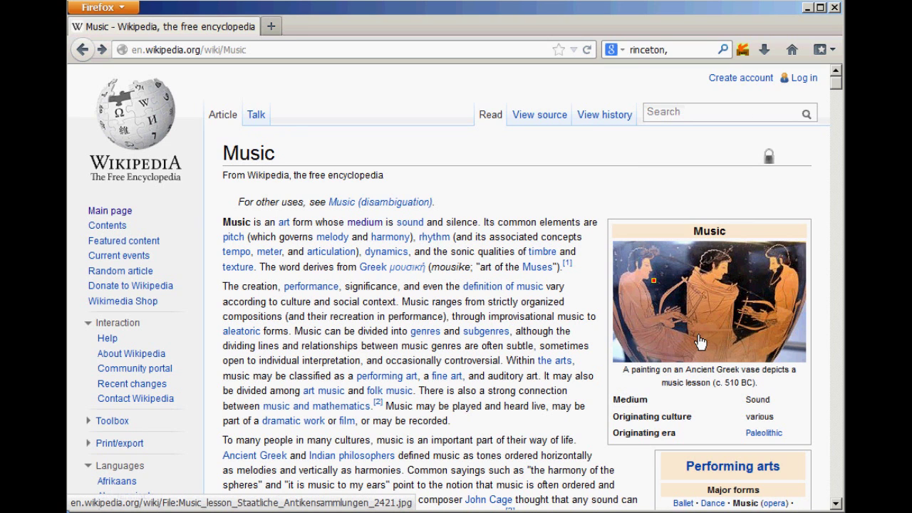
right_click(663, 286)
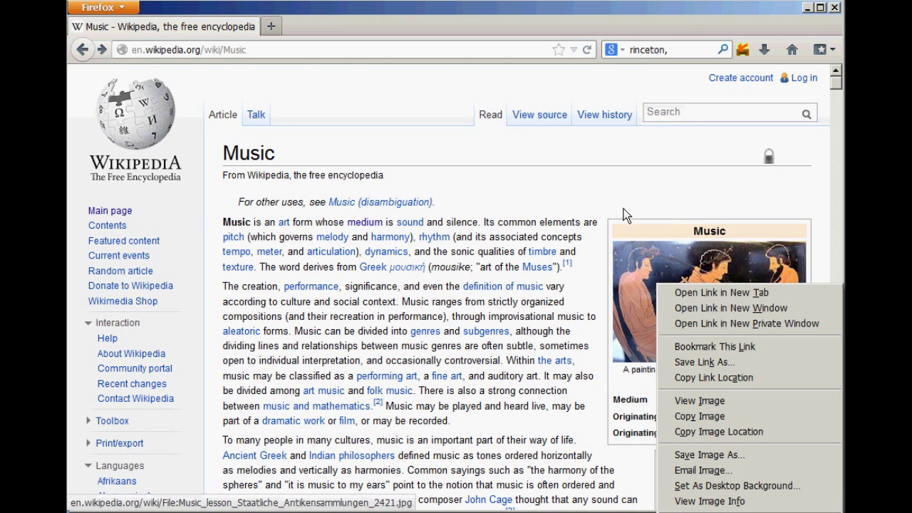
click(627, 207)
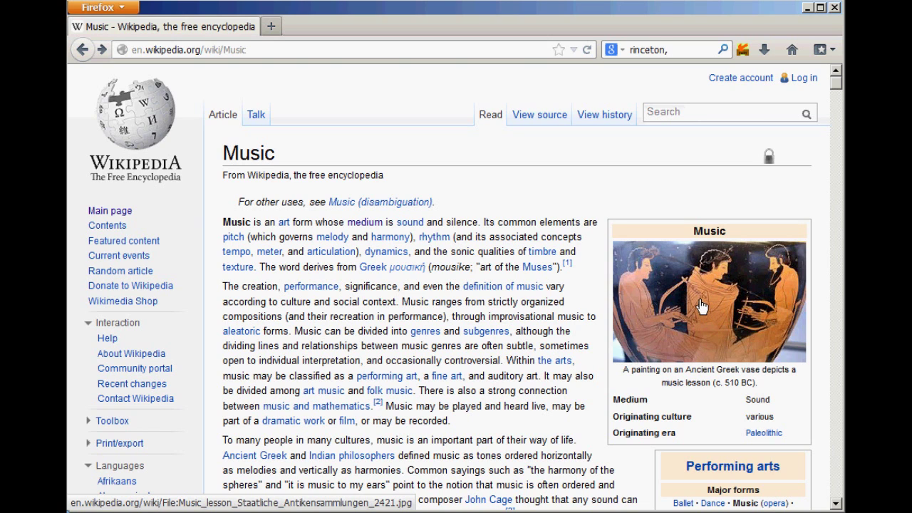
drag(690, 281, 711, 317)
right_click(691, 279)
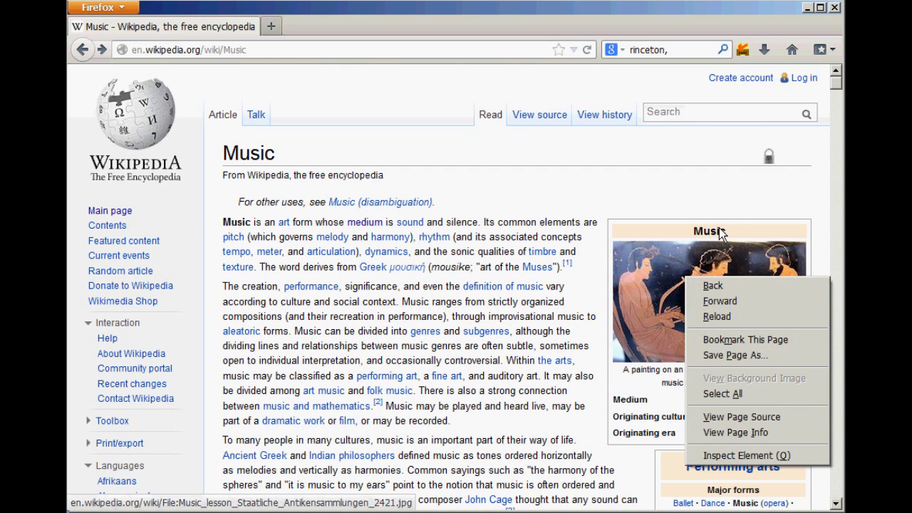
click(715, 186)
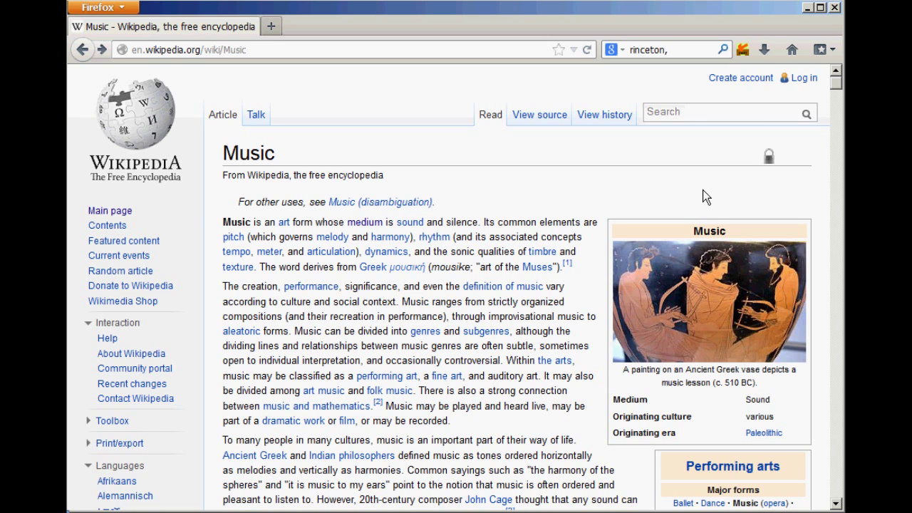
click(742, 49)
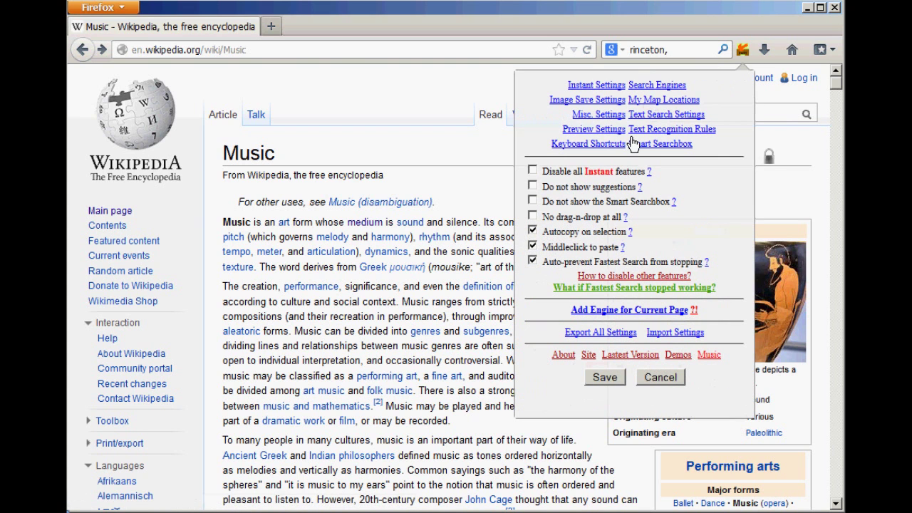
click(587, 100)
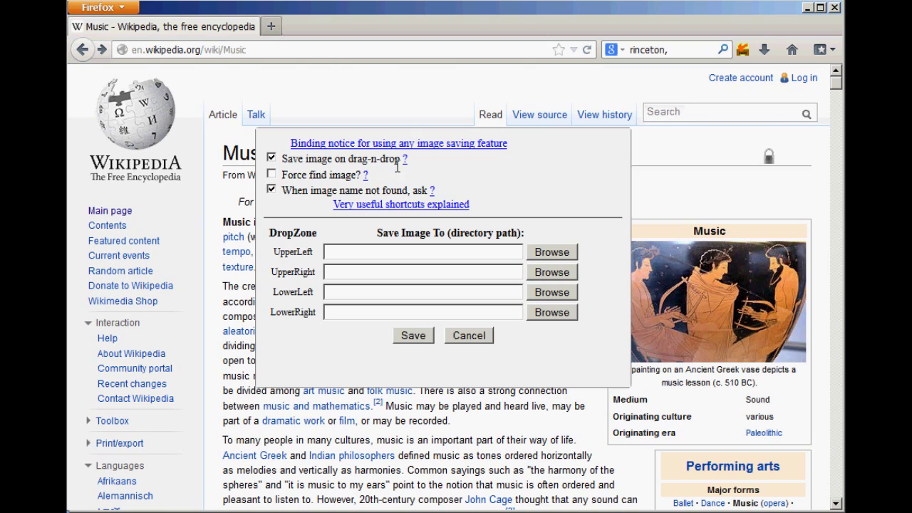
click(272, 158)
click(415, 343)
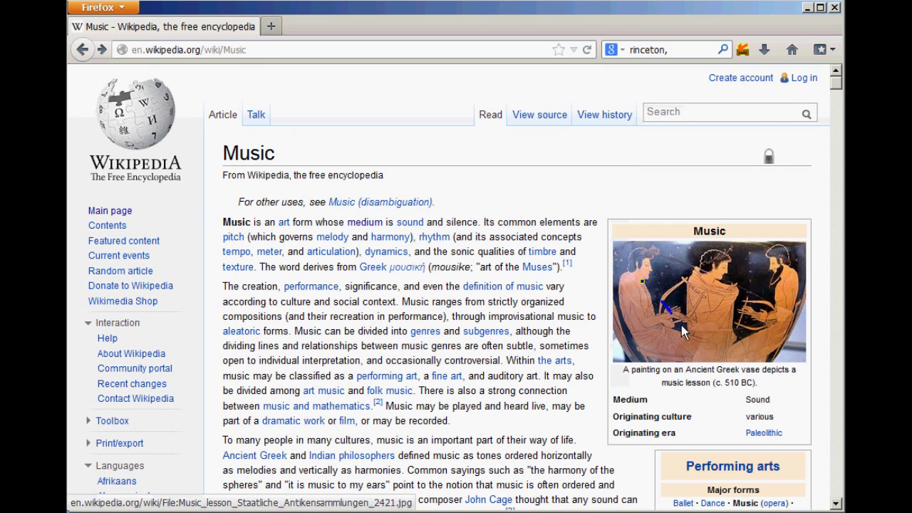
mouse_move(632, 244)
mouse_down()
mouse_move(692, 302)
mouse_move(703, 267)
mouse_move(689, 316)
mouse_move(652, 292)
mouse_move(702, 326)
mouse_move(694, 342)
mouse_up()
right_click(647, 287)
click(710, 189)
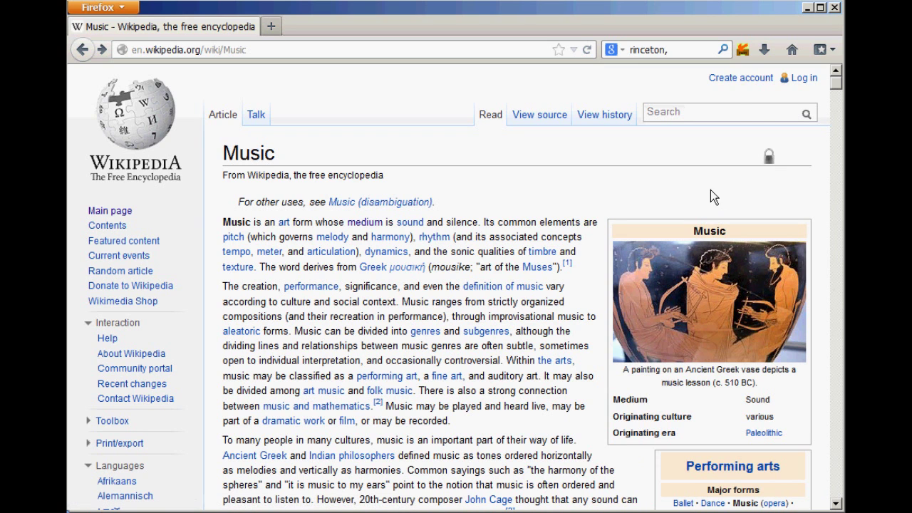
click(746, 53)
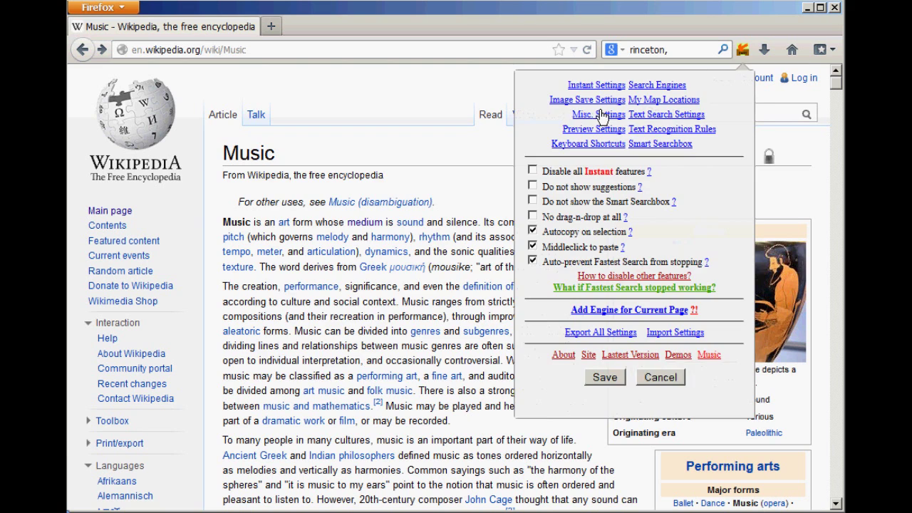
click(570, 100)
click(274, 160)
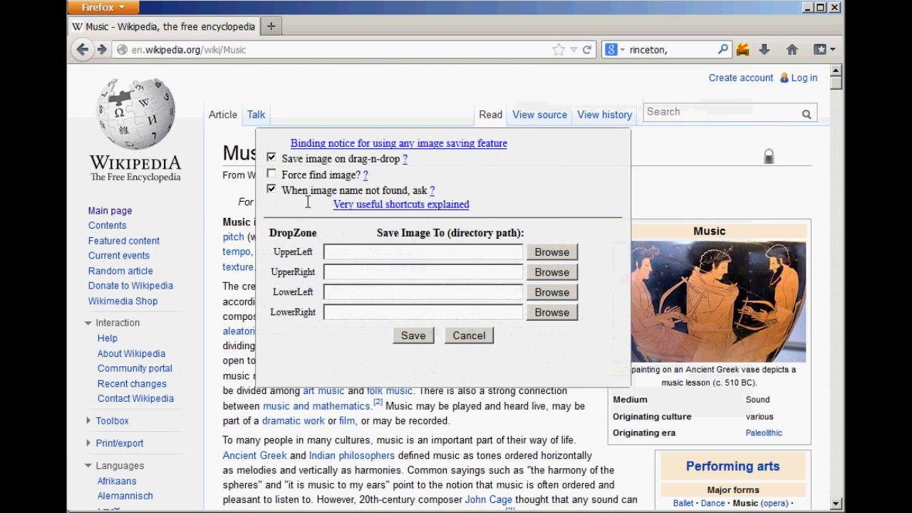
click(412, 336)
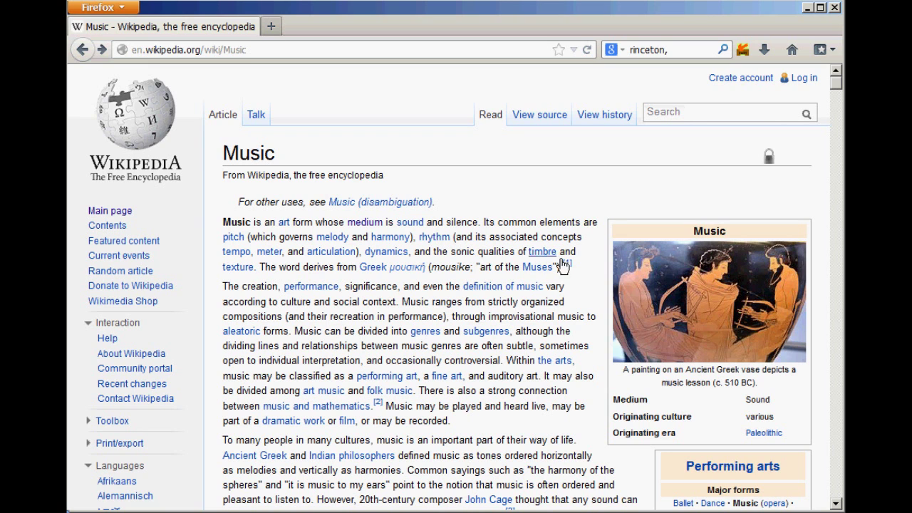
scroll(573, 319, down, 1)
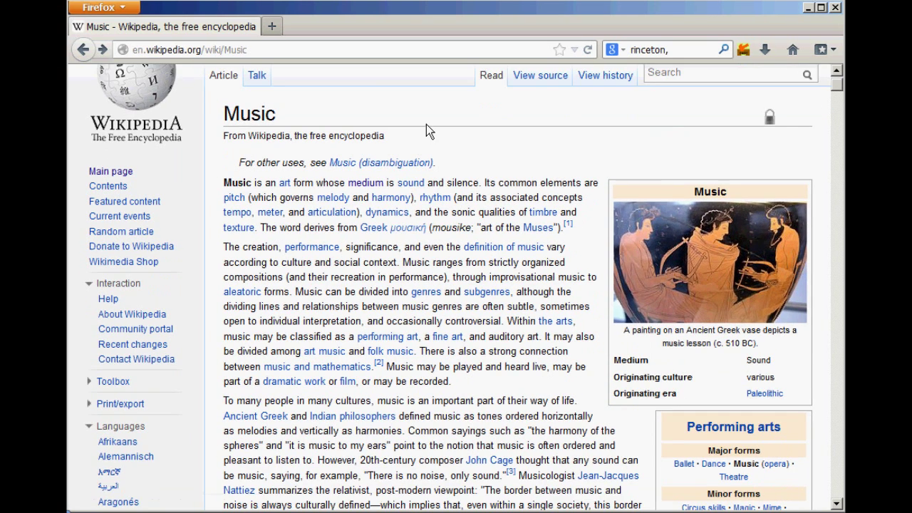
scroll(499, 374, down, 20)
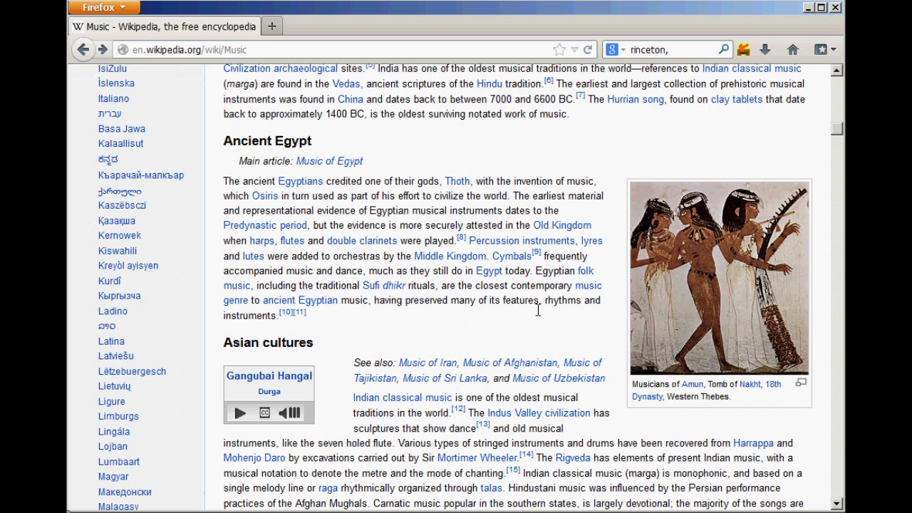
click(319, 55)
click(319, 55)
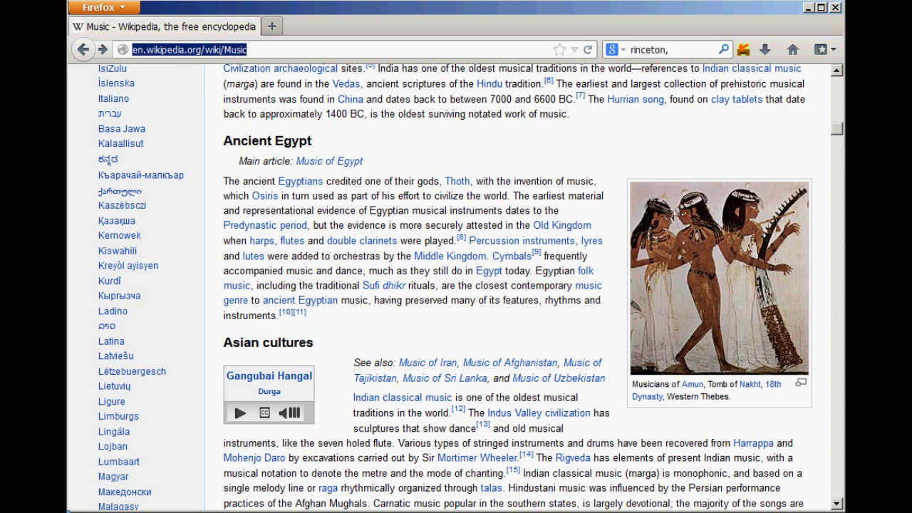
scroll(838, 107, up, 15)
click(750, 120)
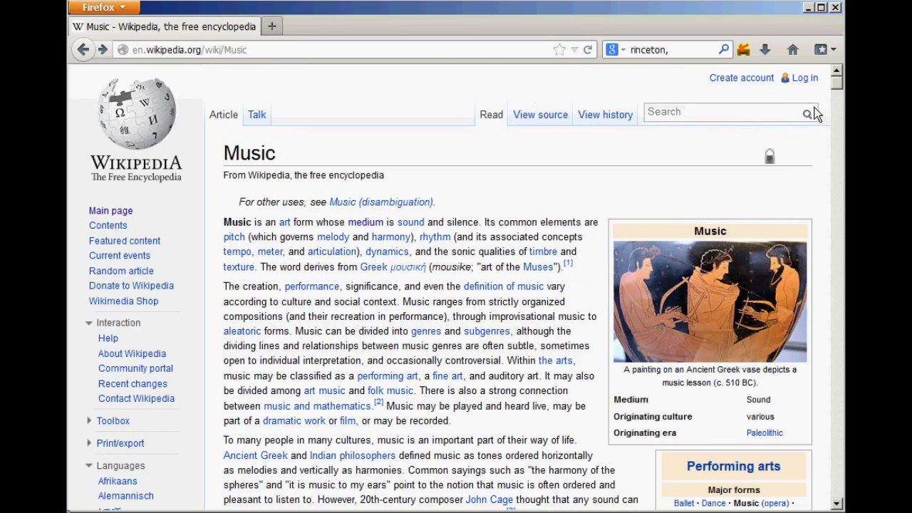
drag(840, 100, 838, 285)
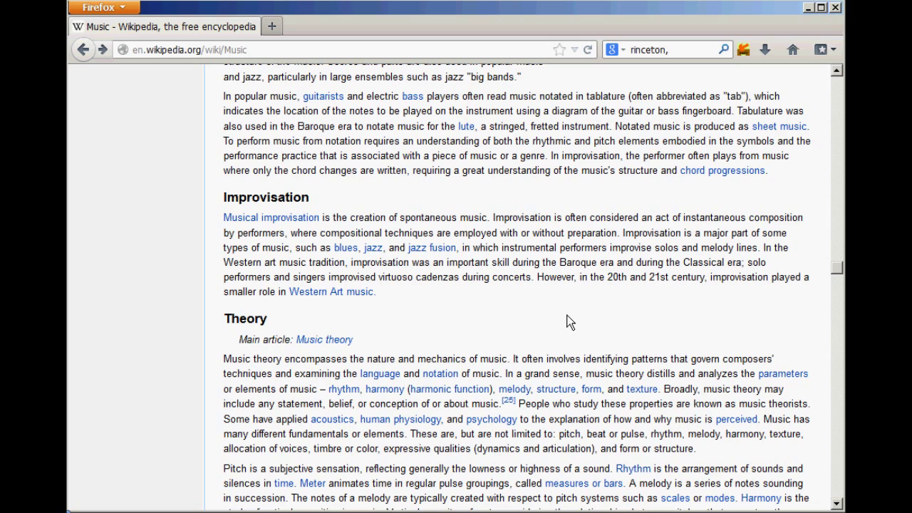
scroll(570, 322, down, 6)
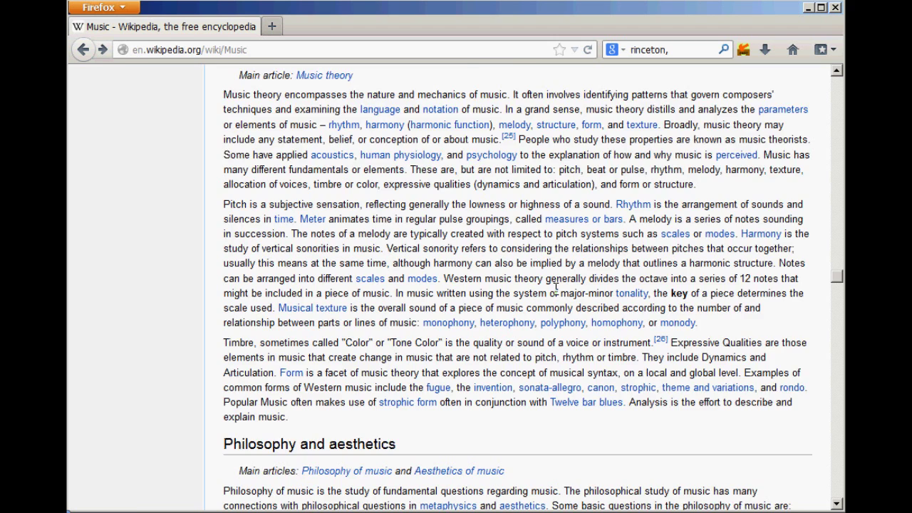
scroll(555, 289, up, 15)
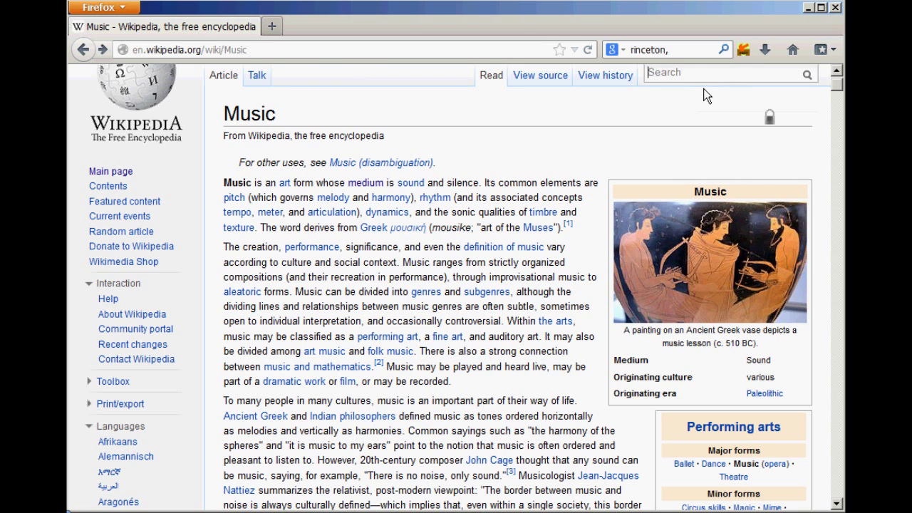
scroll(689, 142, up, 1)
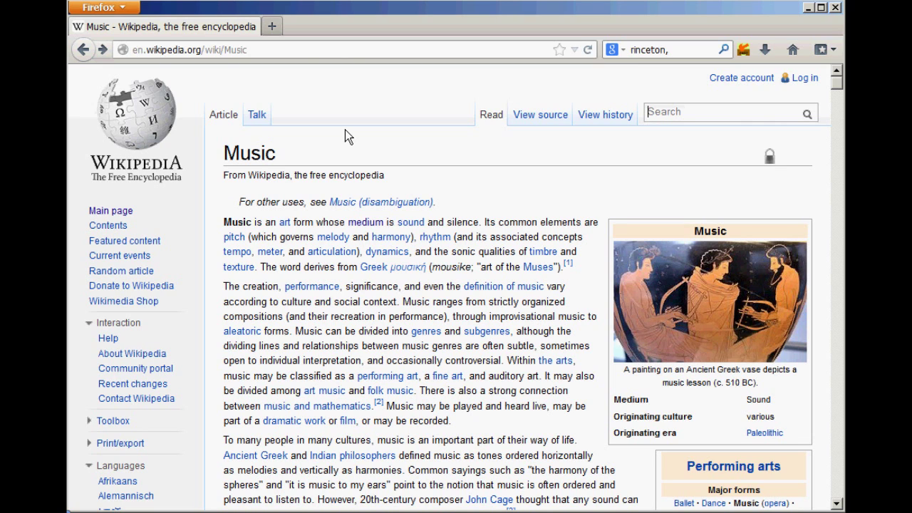
Step: Open google.com in a new tab and search for a pianist's name plus 'piano'
click(275, 29)
text(g)
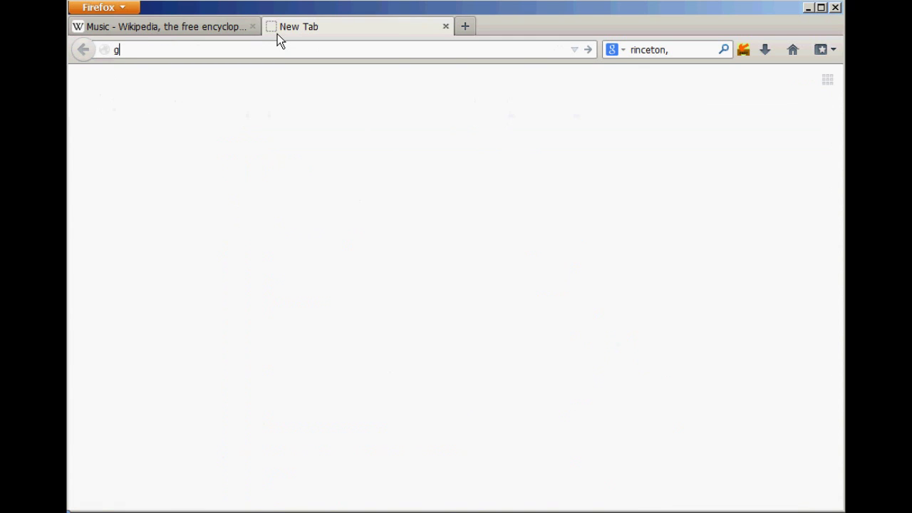
text(oogle.com)
key(Return)
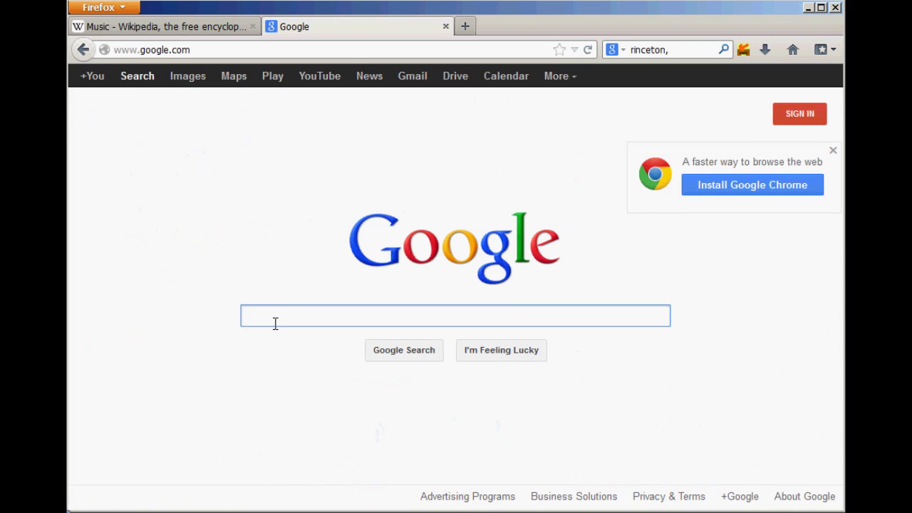
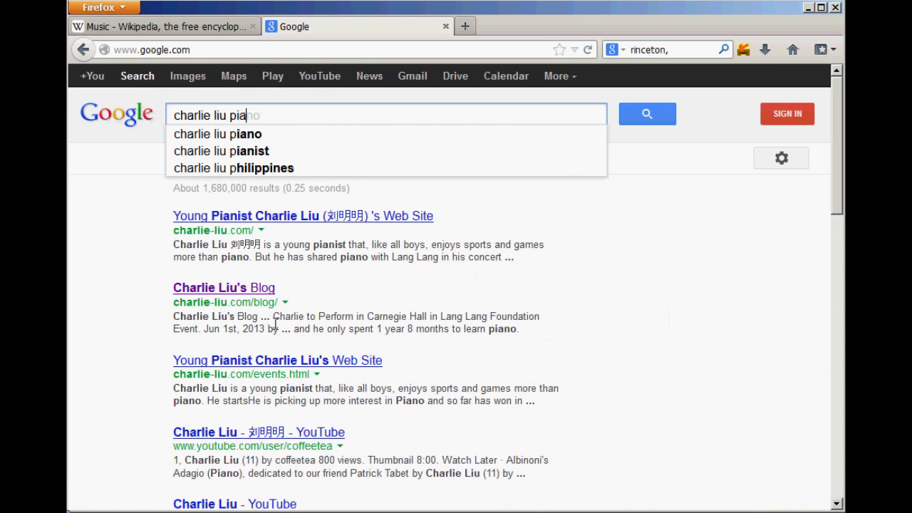
key(Return)
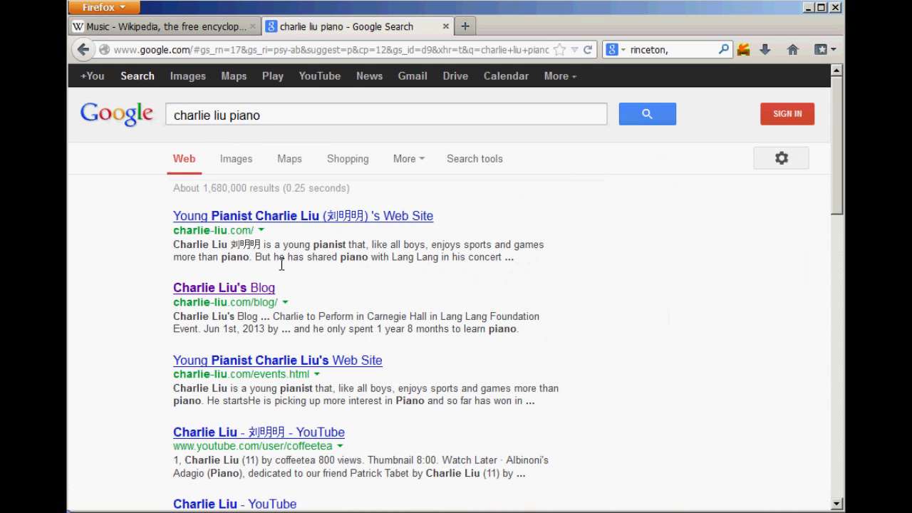
Step: Scroll to the bottom of the results to show related searches and the lower search box
scroll(333, 253, down, 1)
scroll(333, 253, down, 2)
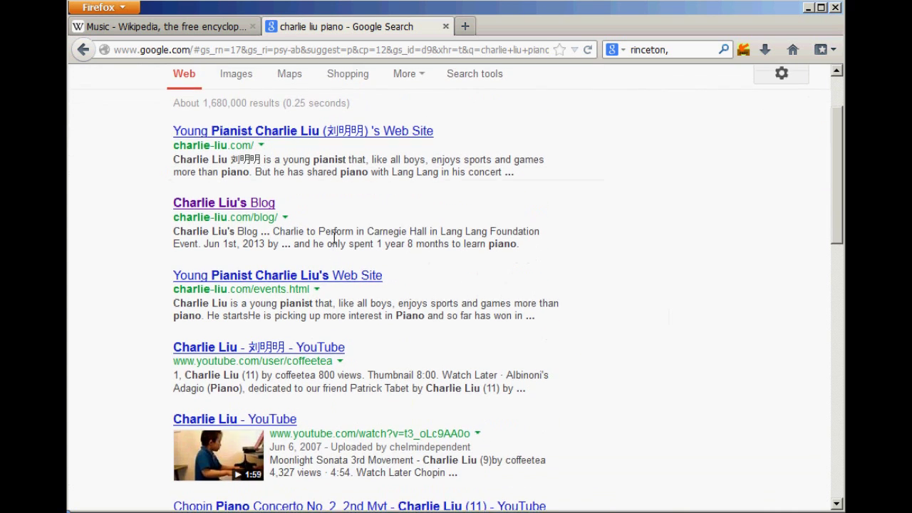
scroll(334, 246, up, 3)
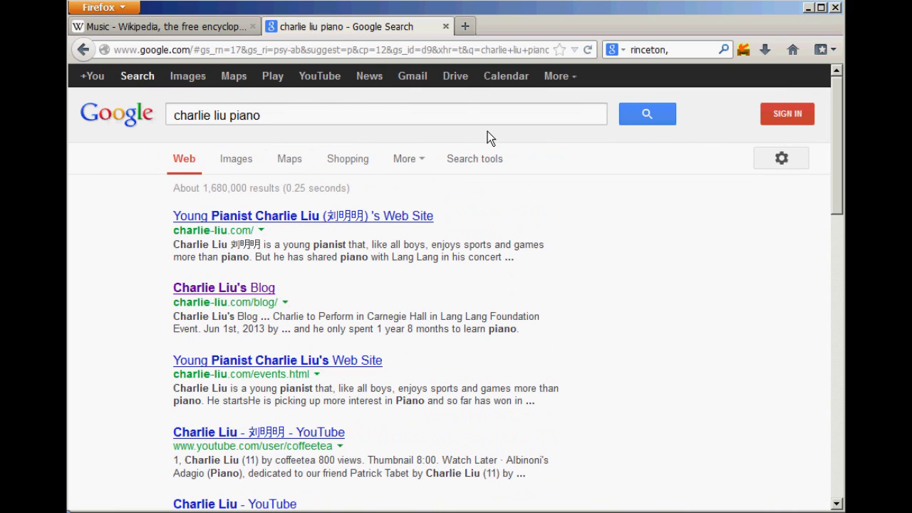
drag(835, 168, 830, 449)
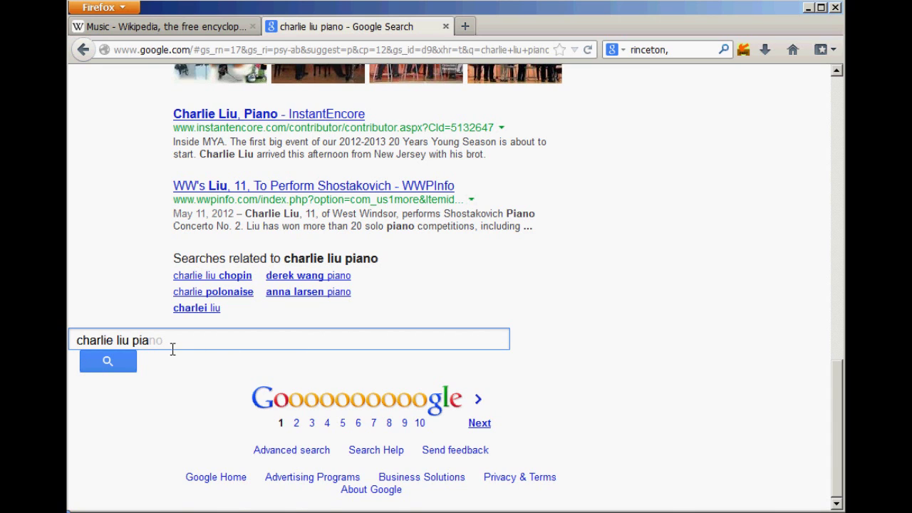
Step: Look at Fastest Search's Misc. Settings, then close them without saving
click(745, 52)
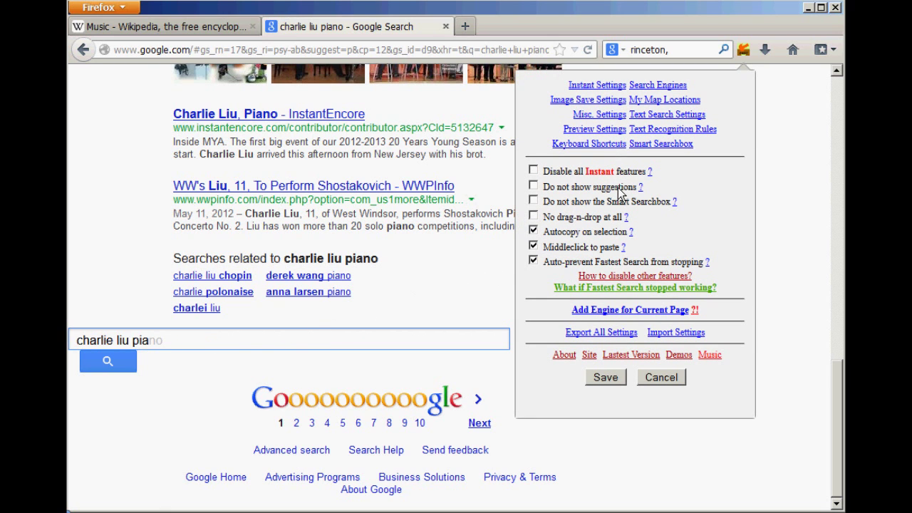
click(611, 122)
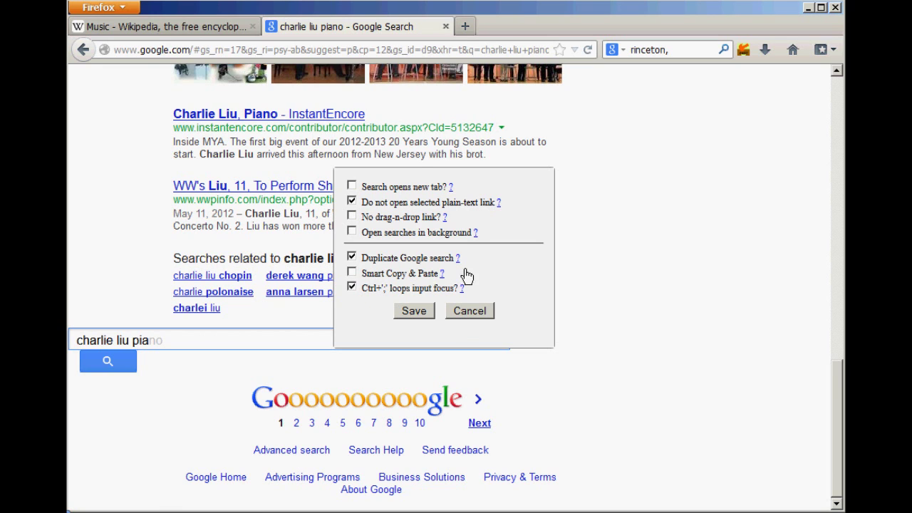
click(472, 315)
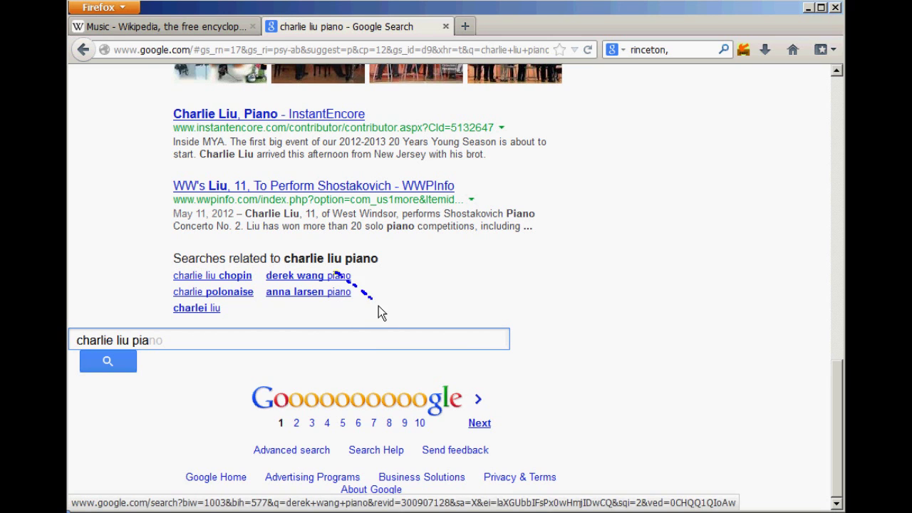
right_click(342, 279)
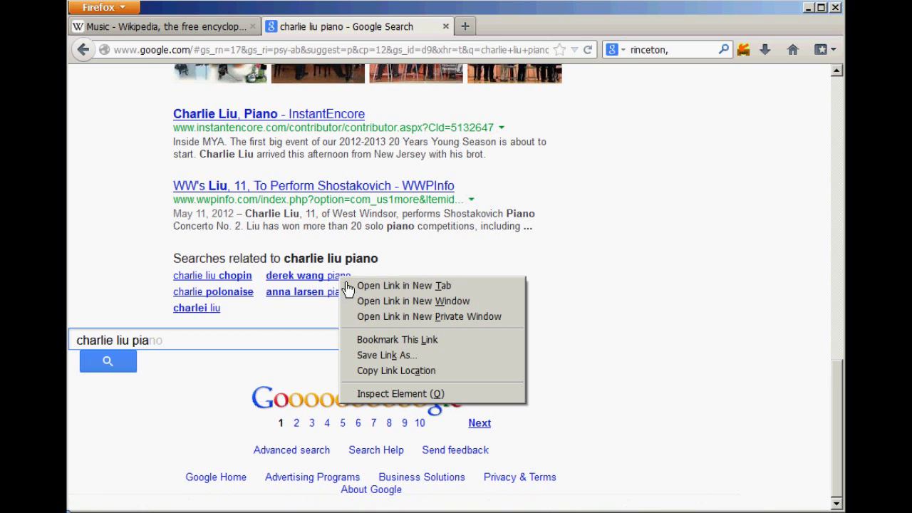
click(651, 250)
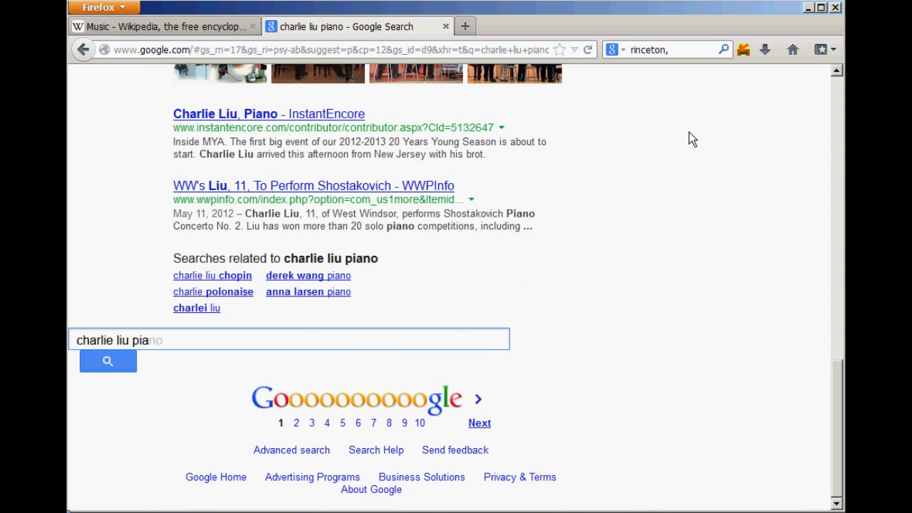
click(752, 55)
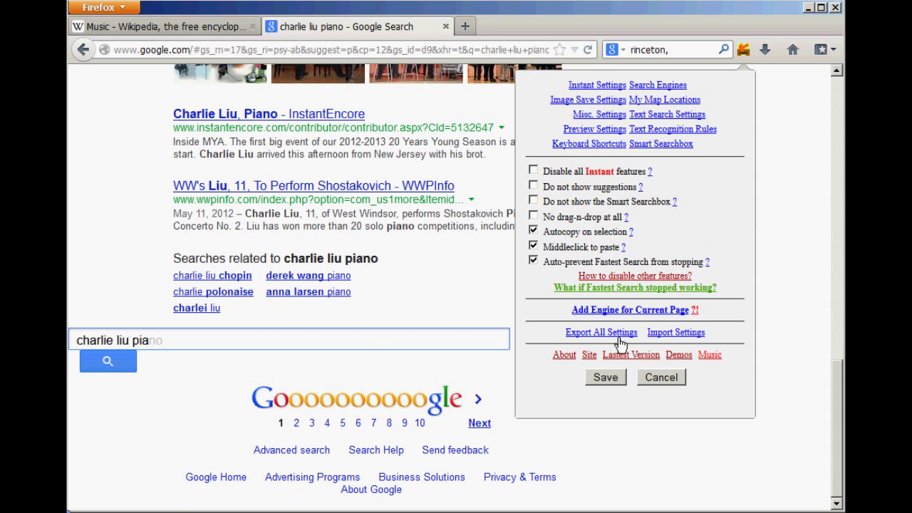
Step: Scroll through the configured search engines table, close it, and return to the top of the results
click(656, 86)
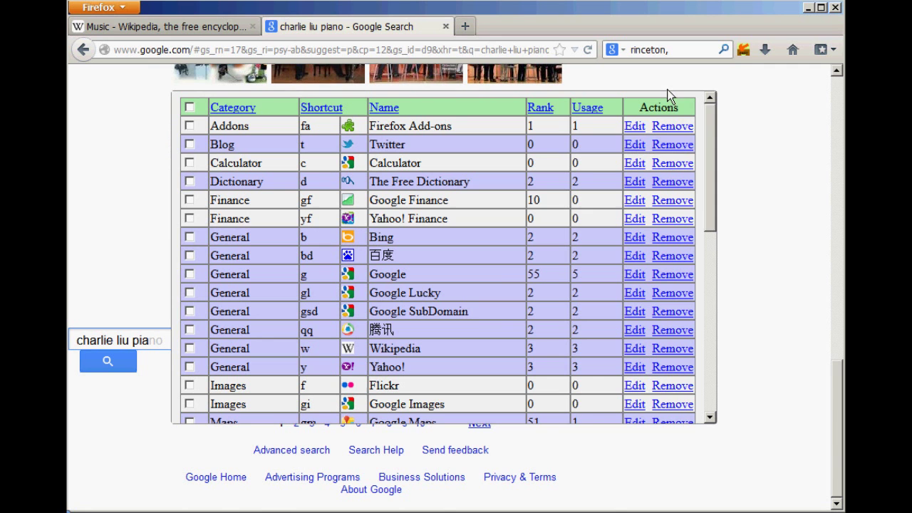
scroll(426, 284, down, 10)
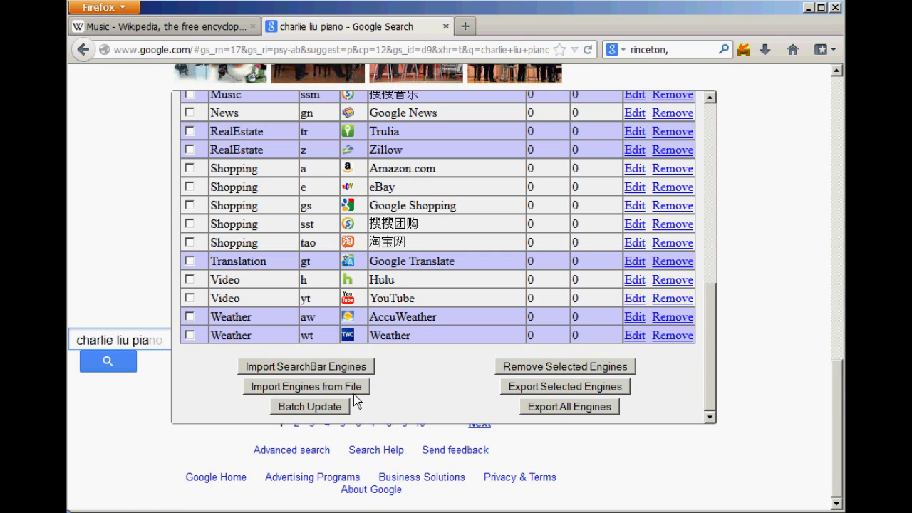
click(145, 398)
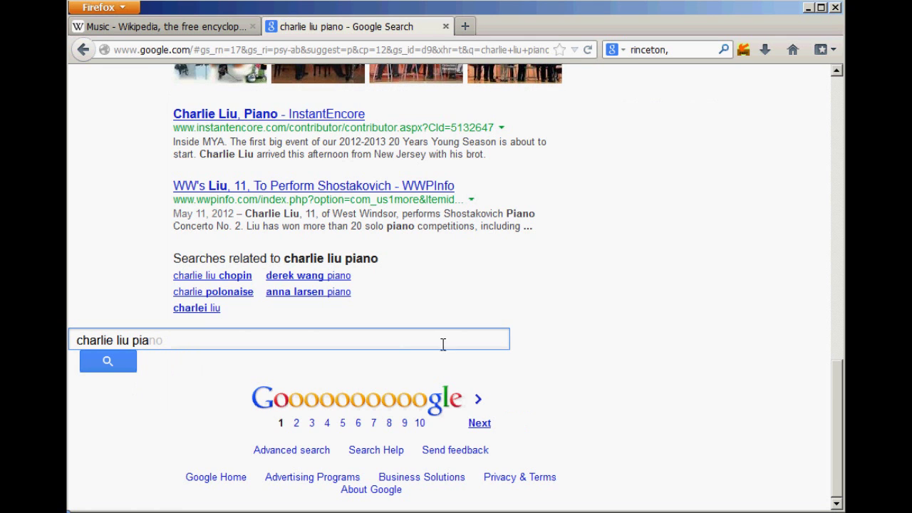
scroll(441, 344, up, 5)
scroll(447, 344, up, 8)
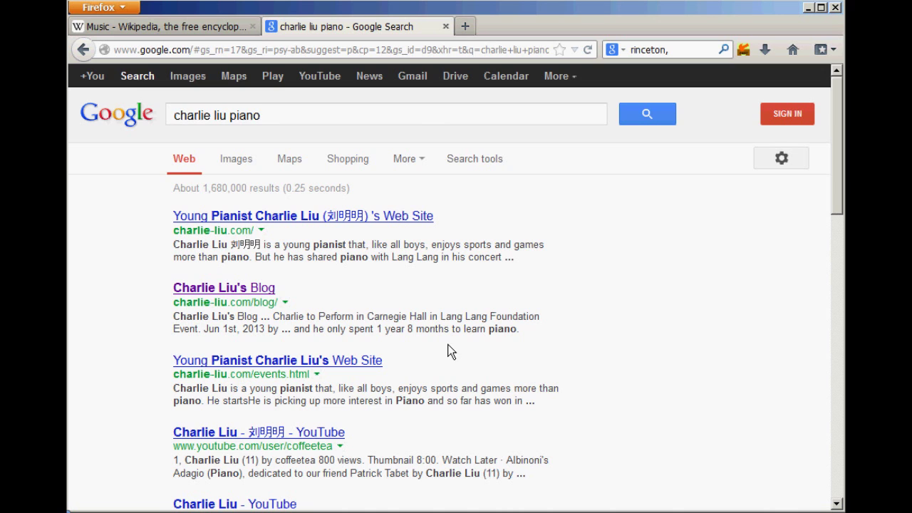
Step: Search Firefox Add-ons for 'fastest search' using the fa address-bar keyword
click(467, 52)
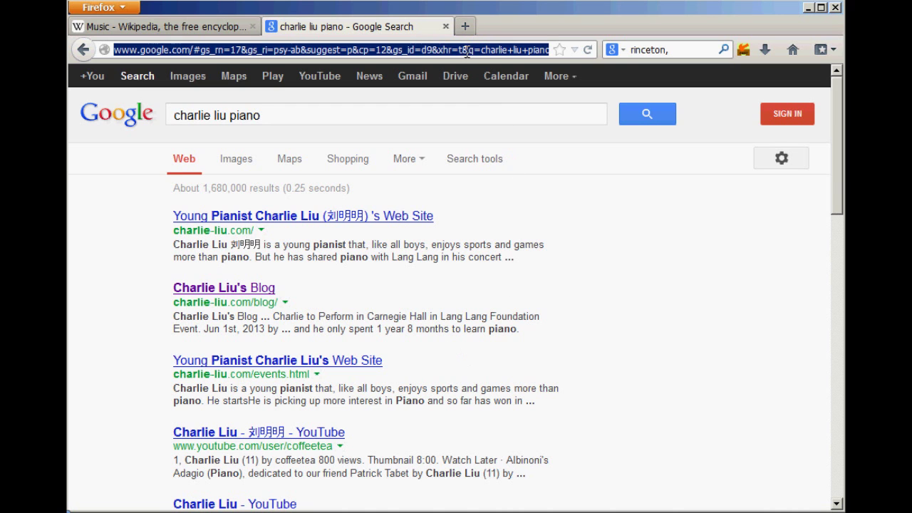
text(fa)
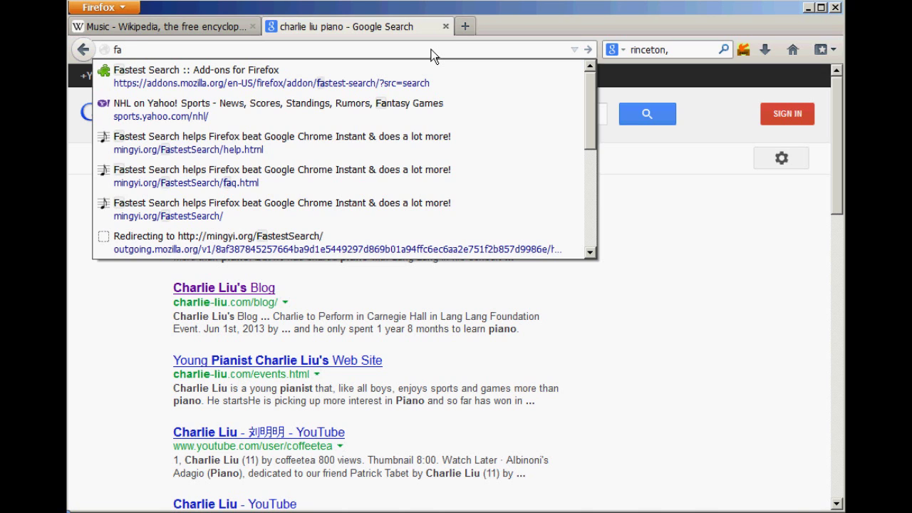
text(fast)
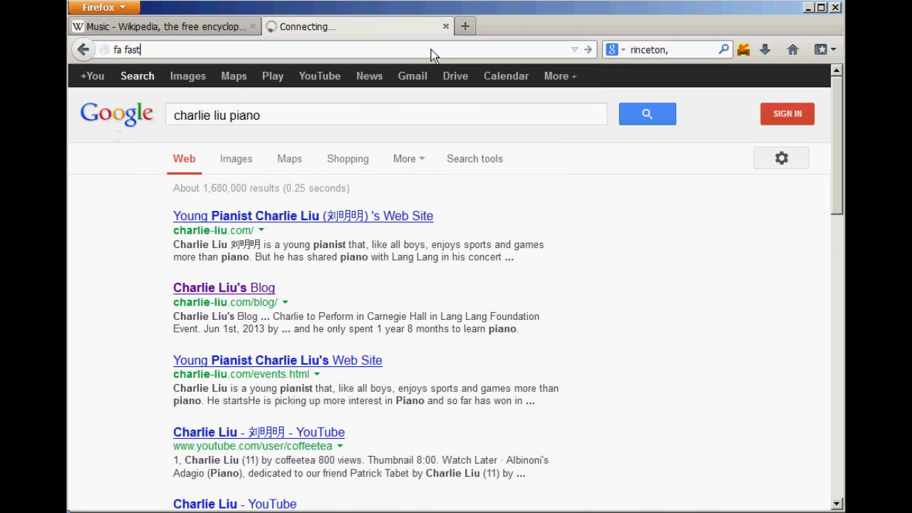
text(est search)
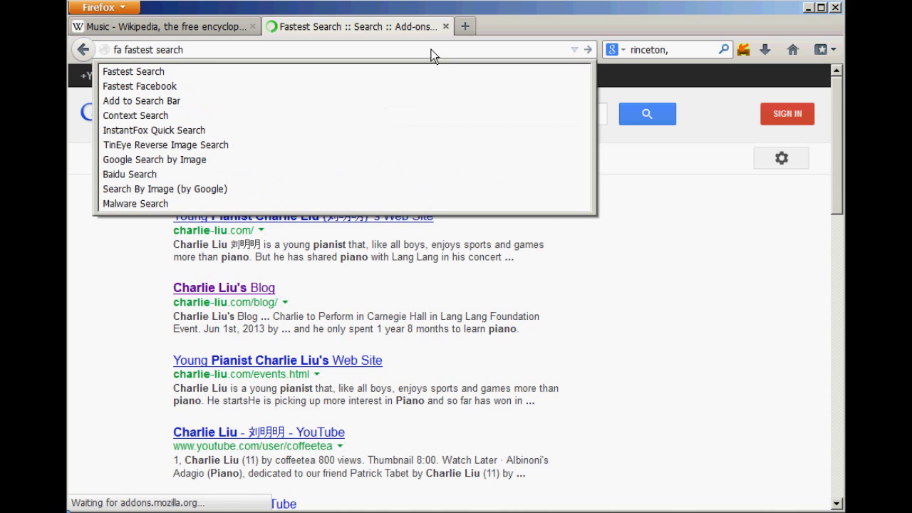
key(Escape)
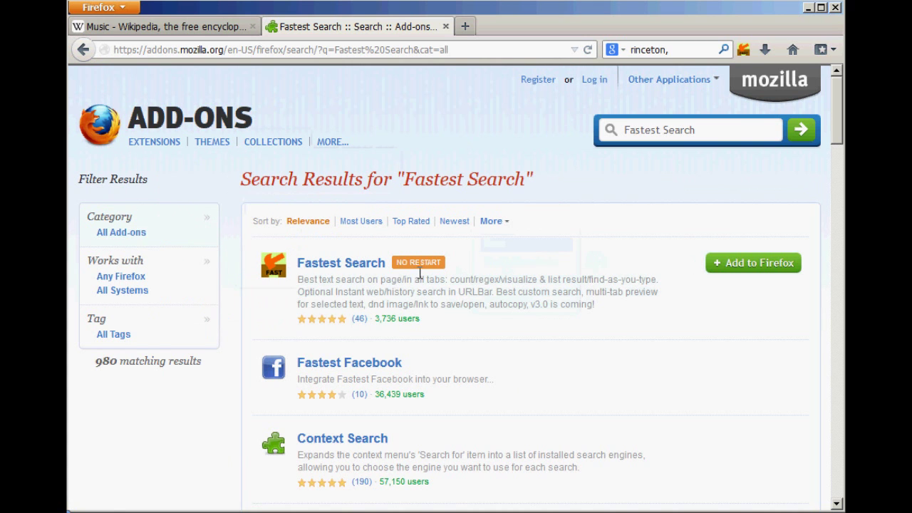
Step: Open the Fastest Search 2.31 listing and scroll through its page
click(352, 269)
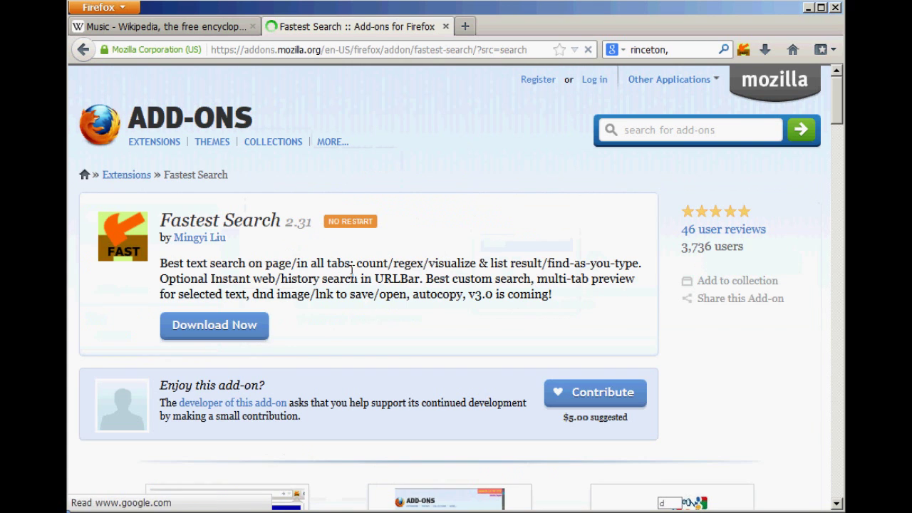
scroll(410, 265, down, 2)
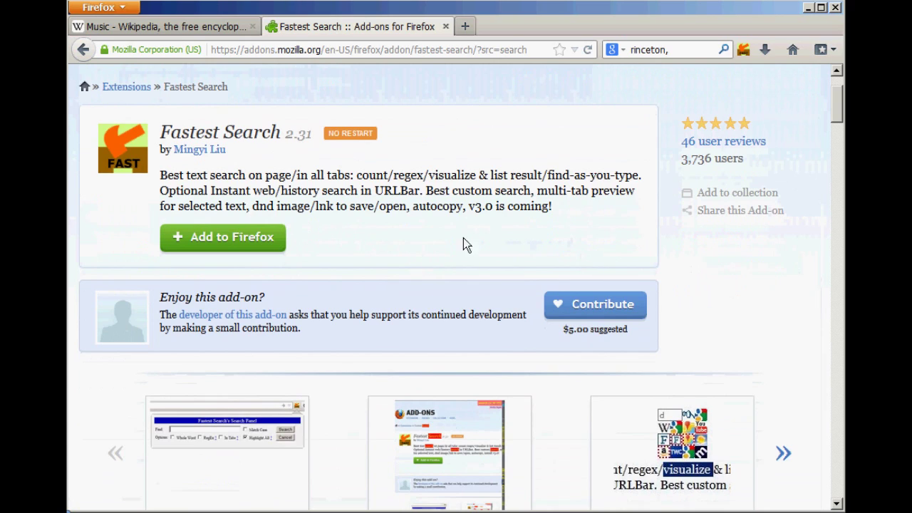
scroll(443, 229, down, 10)
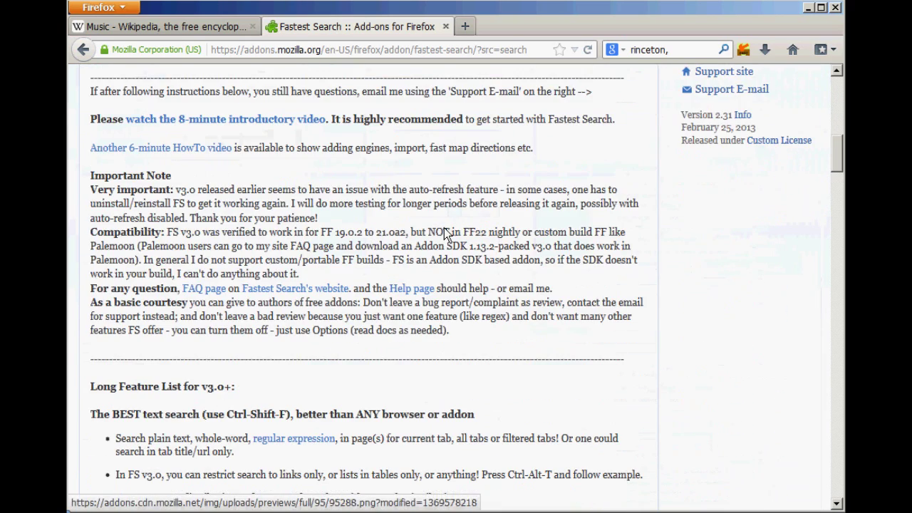
scroll(444, 232, up, 3)
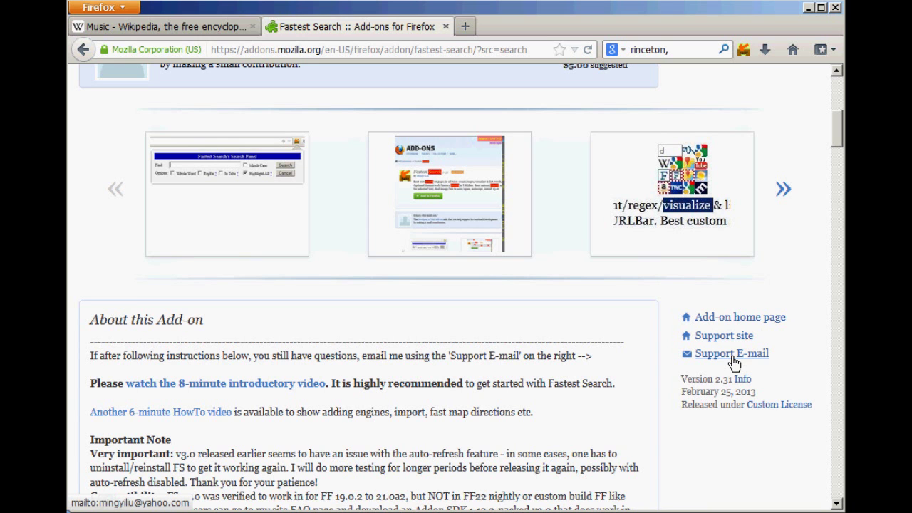
scroll(708, 349, up, 5)
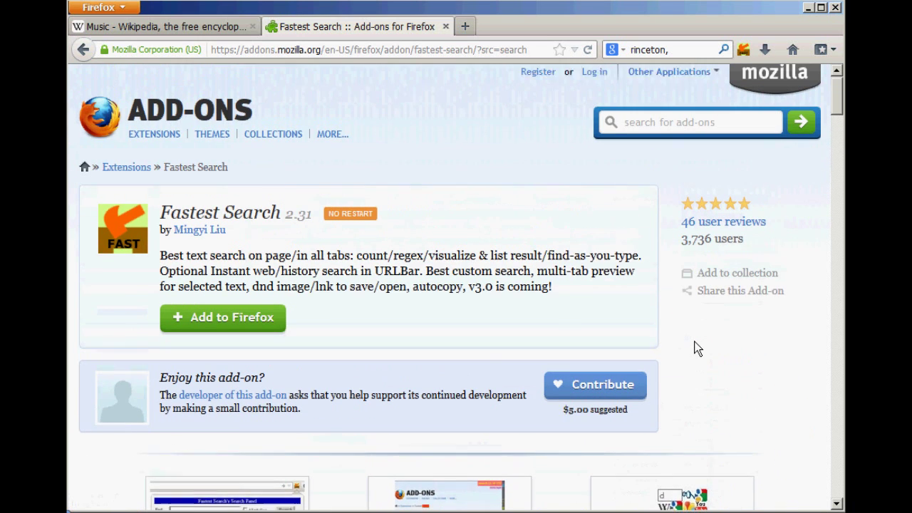